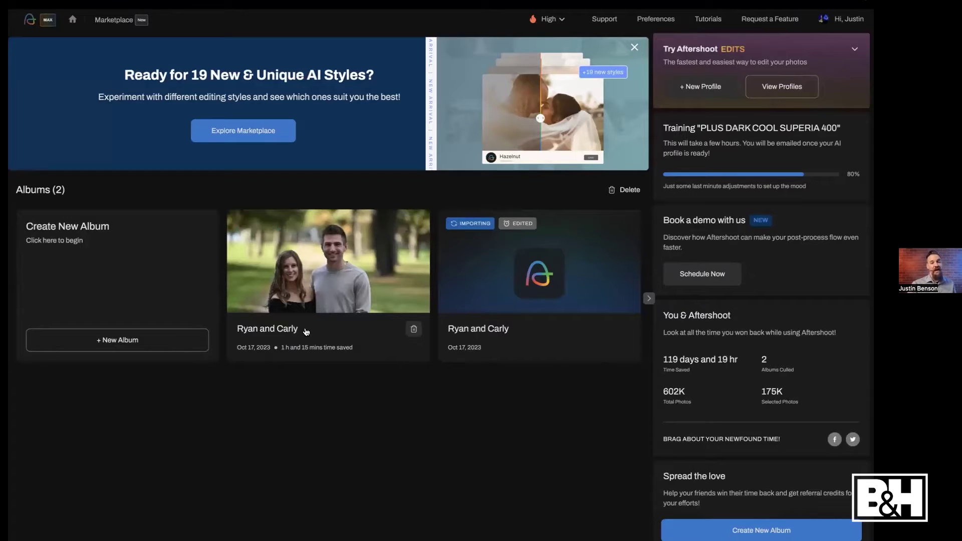
# Open the culled album, bring all its selected photos into a Lightroom Classic import, and cancel the import
pyautogui.click(266, 279)
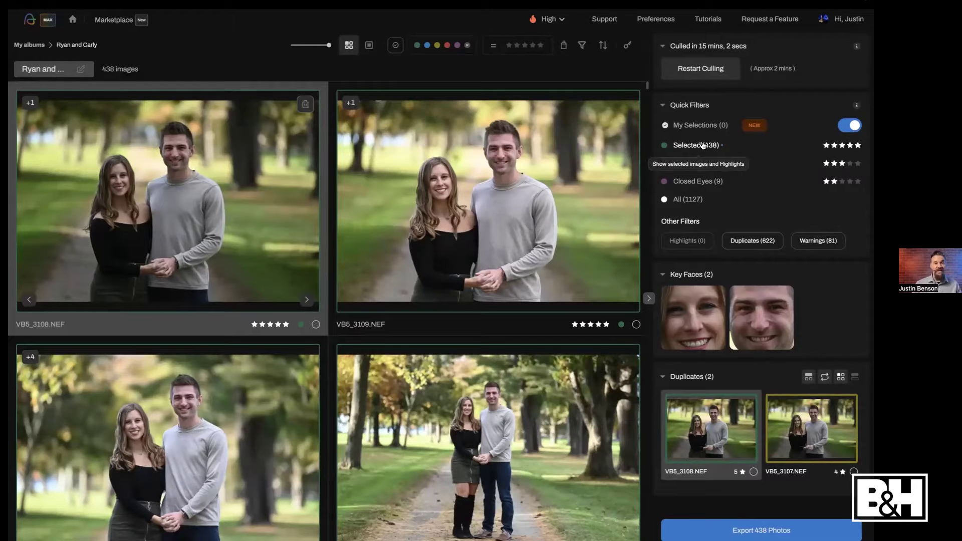
pyautogui.click(476, 179)
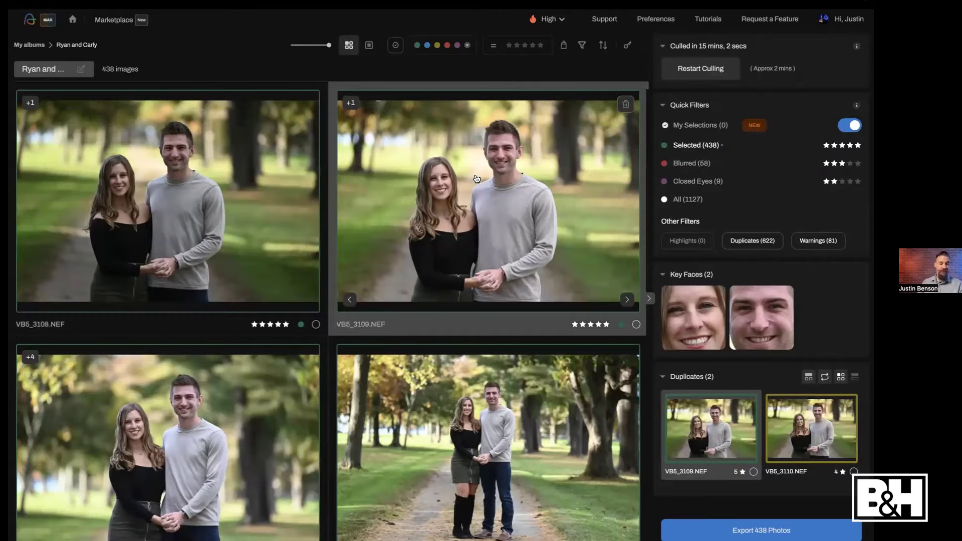
pyautogui.hotkey('ctrl', 'a')
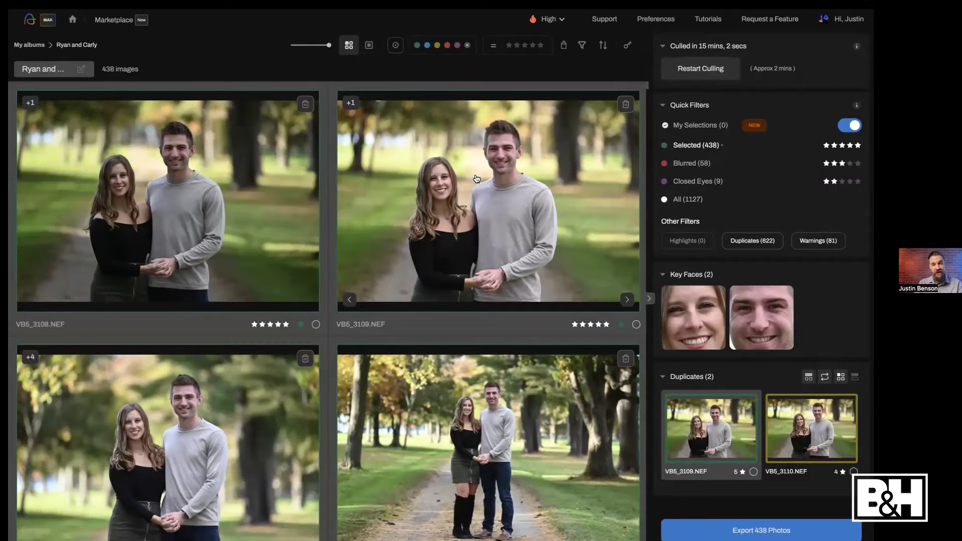
pyautogui.moveTo(479, 206); pyautogui.dragTo(307, 527)
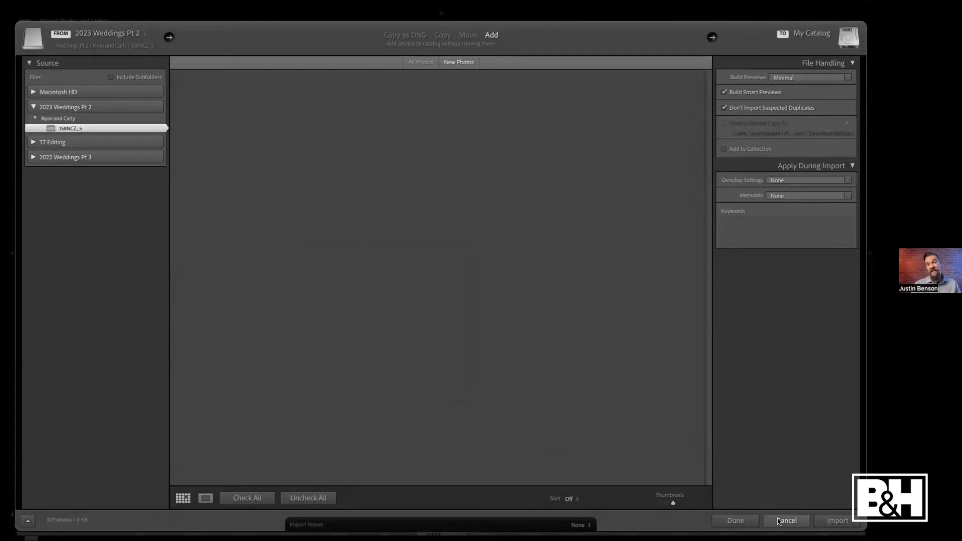
pyautogui.click(782, 521)
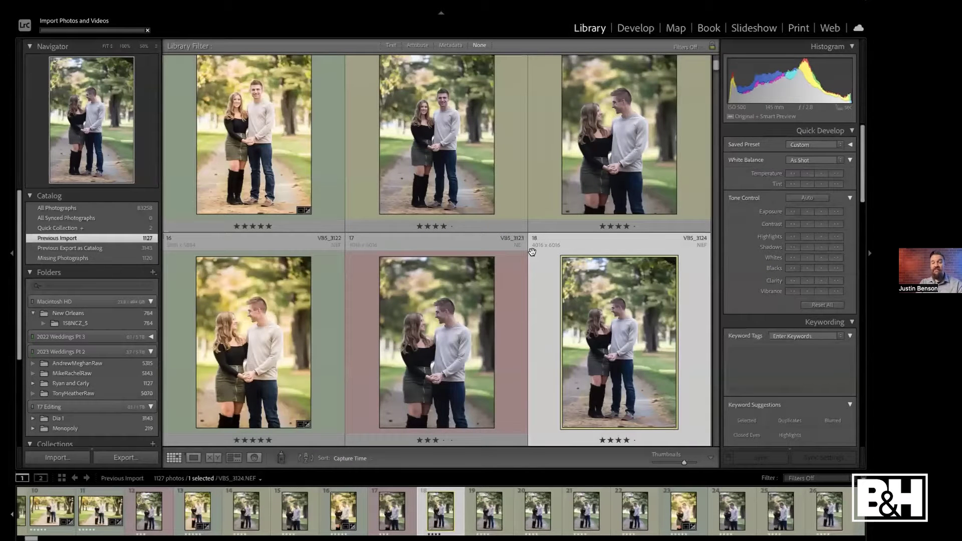
# Quit Lightroom Classic and return to the culled album in Aftershoot
pyautogui.press('super+q')
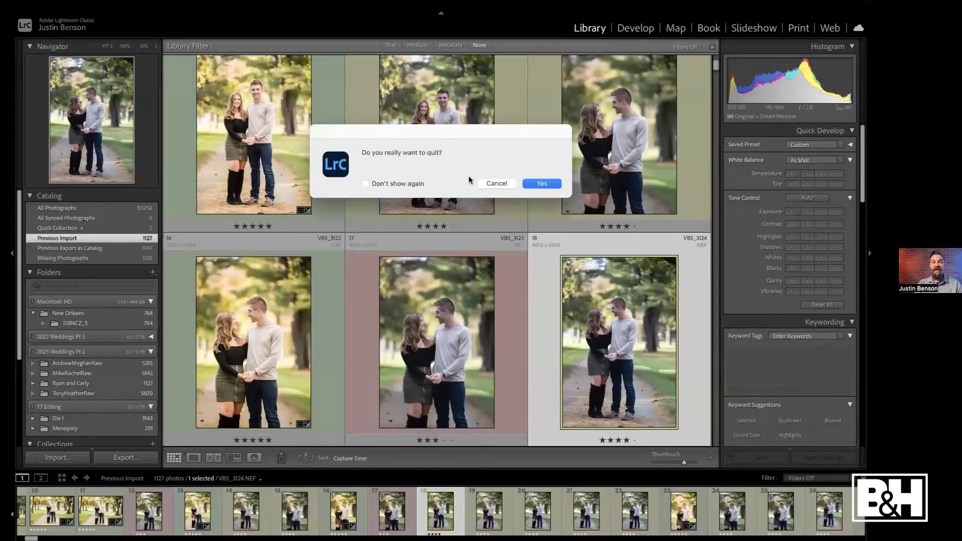
pyautogui.click(546, 184)
pyautogui.click(473, 216)
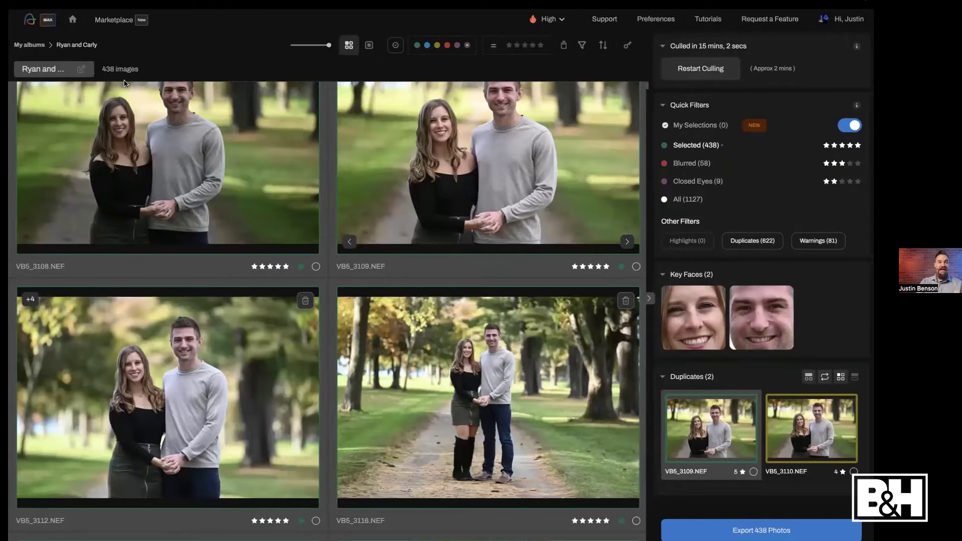
# Return to the albums overview, open the culled and edited album, and set it up for editing again
pyautogui.click(29, 45)
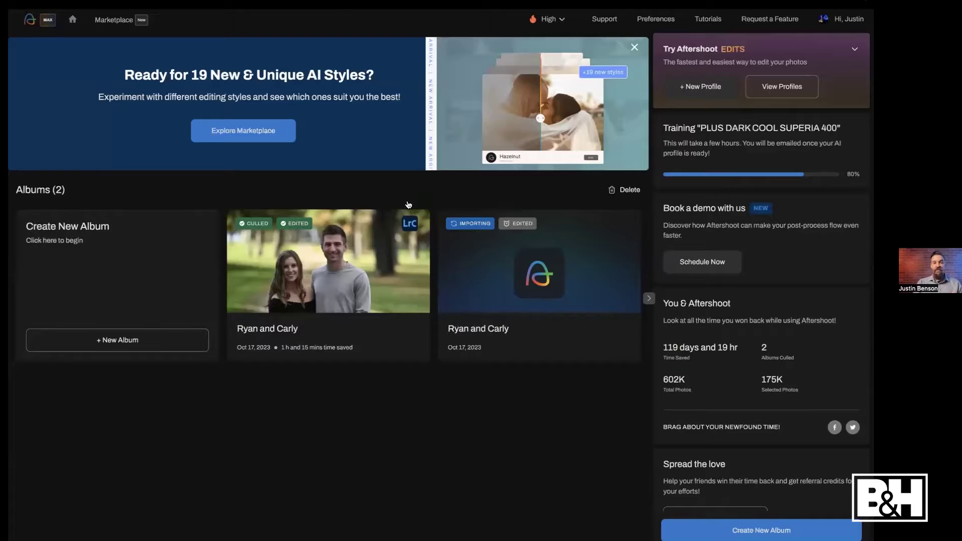
pyautogui.click(380, 273)
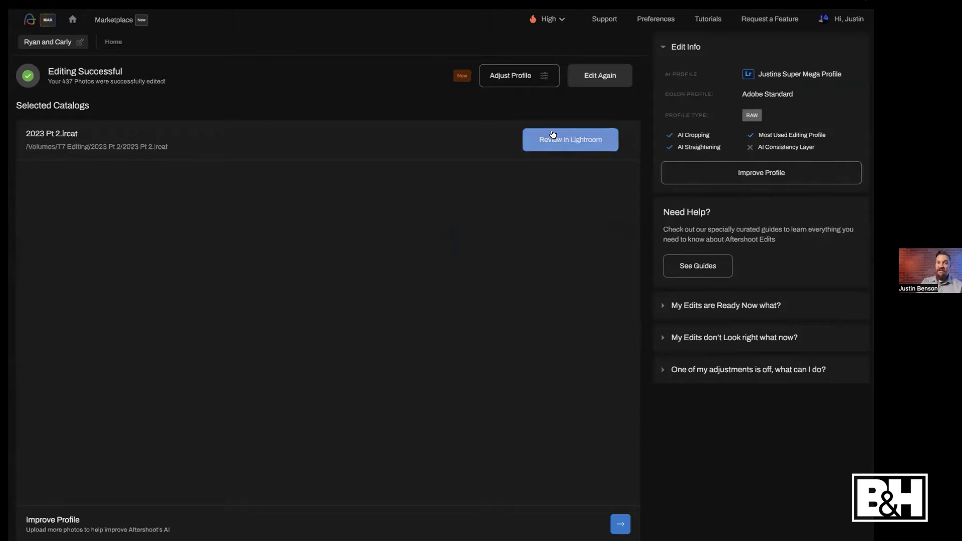
pyautogui.click(582, 83)
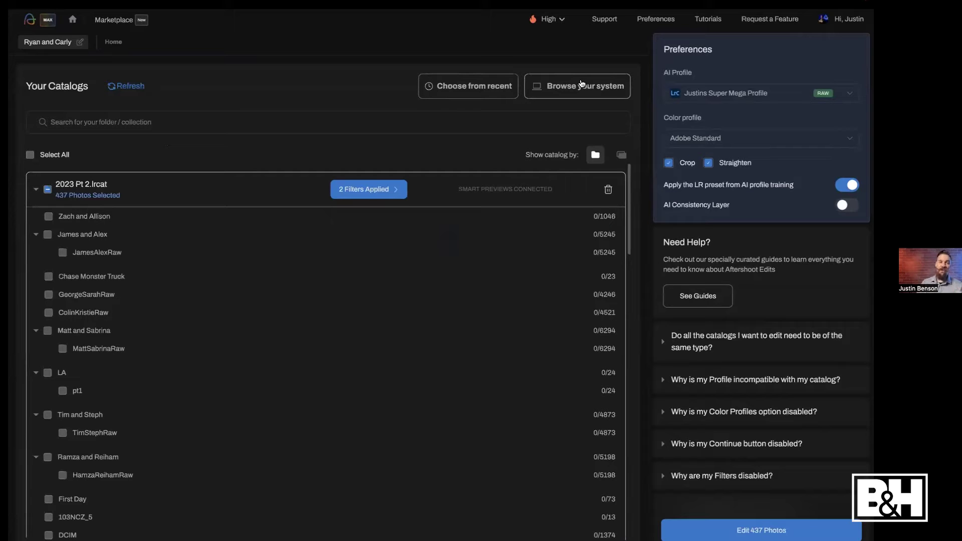
# Add the recent catalog 2023 Pt 2.lrcat and review its contents by folder and by collection, returning to the folder view
pyautogui.click(477, 88)
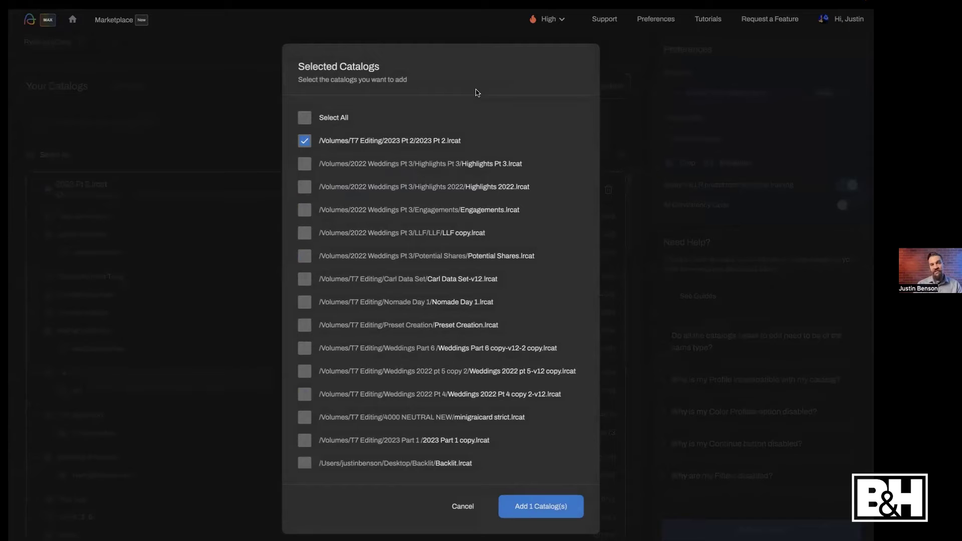
pyautogui.click(540, 506)
pyautogui.scroll(-1, 368, 313)
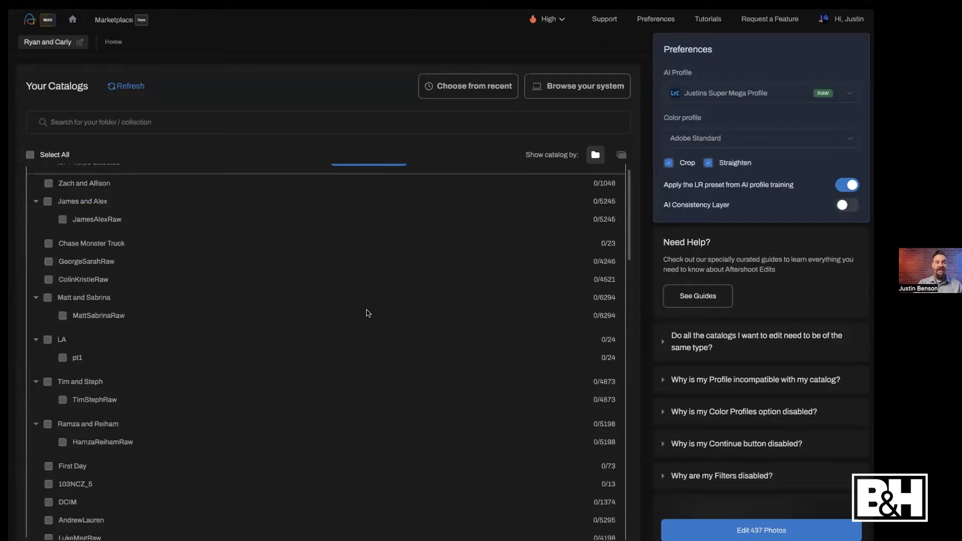
pyautogui.scroll(-15, 368, 313)
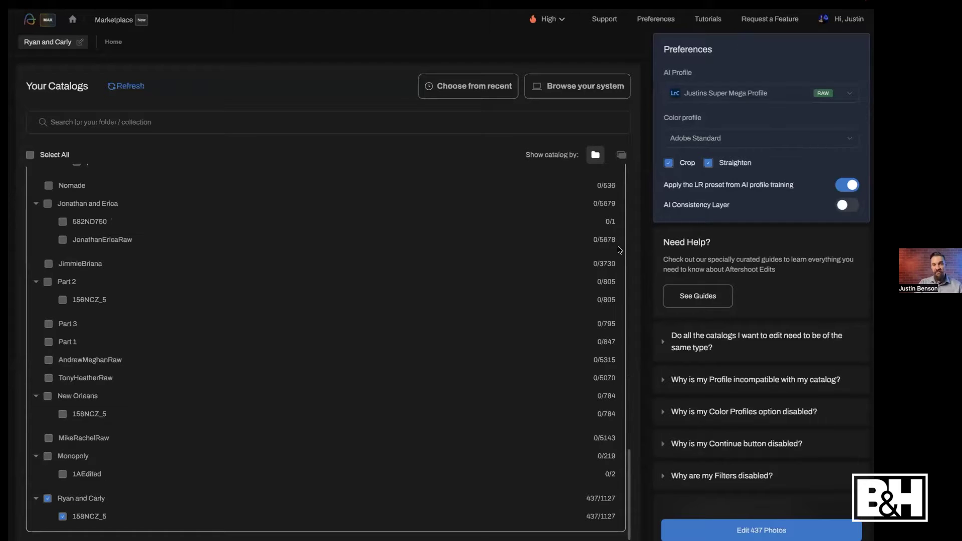
pyautogui.click(620, 159)
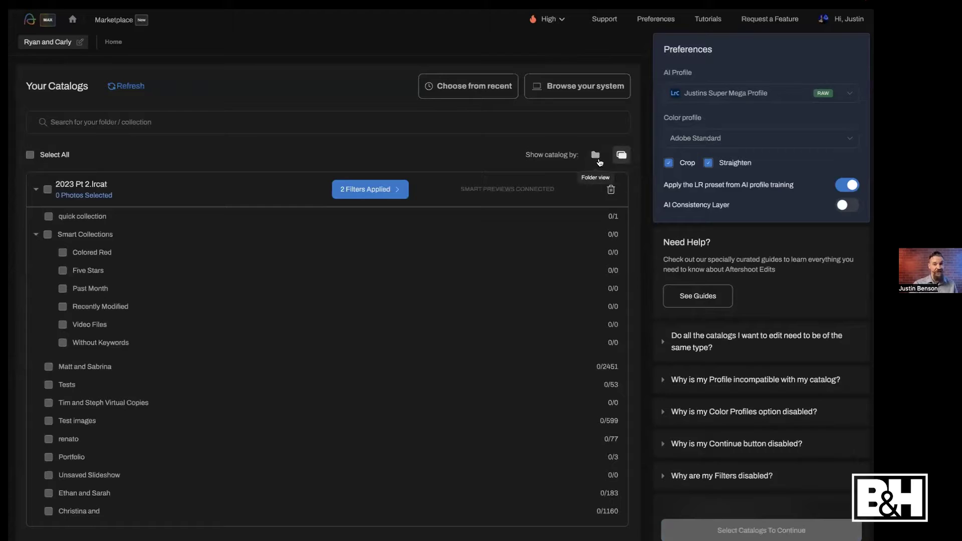
pyautogui.click(599, 159)
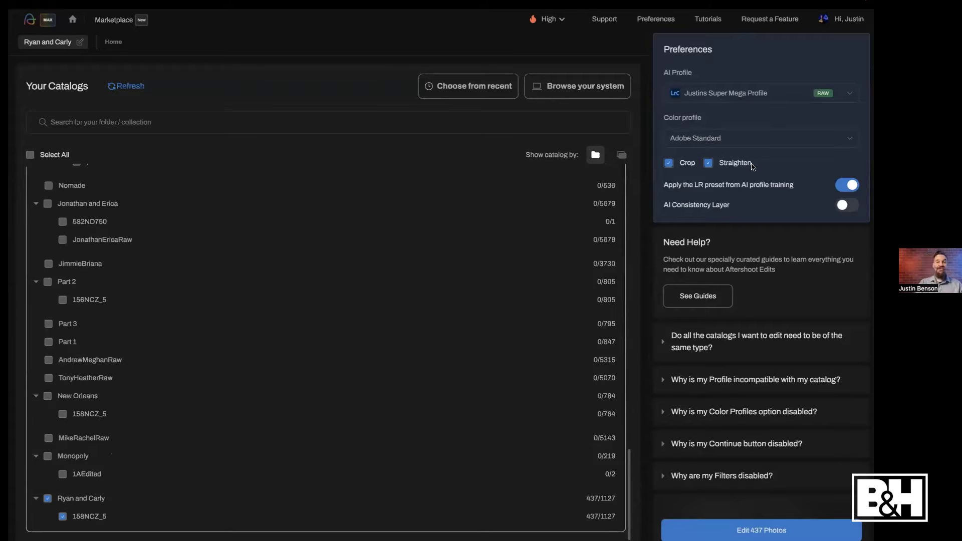
# Choose the original Super Mega Profile as AI profile, disable Crop and Straighten, and leave the AI Consistency Layer off
pyautogui.click(754, 101)
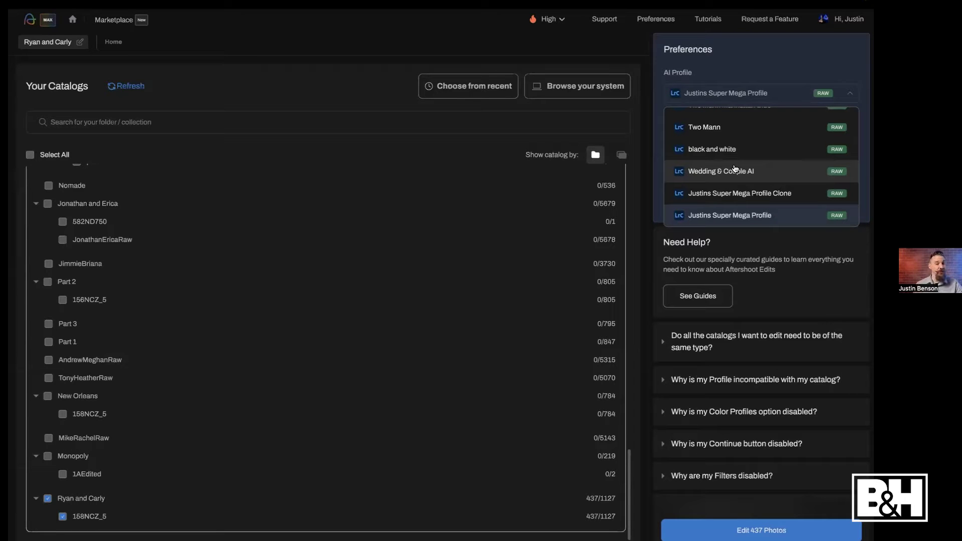
pyautogui.click(722, 215)
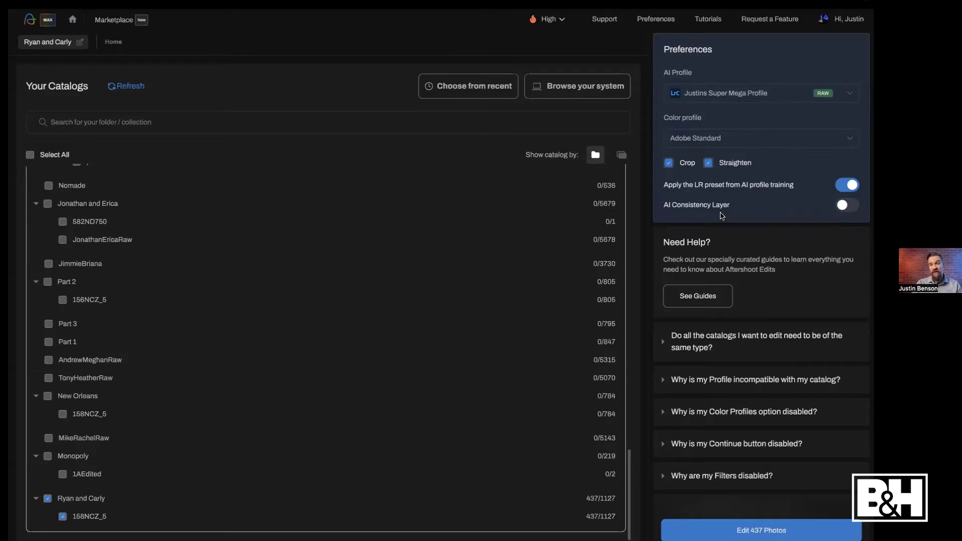
pyautogui.click(669, 163)
pyautogui.click(708, 163)
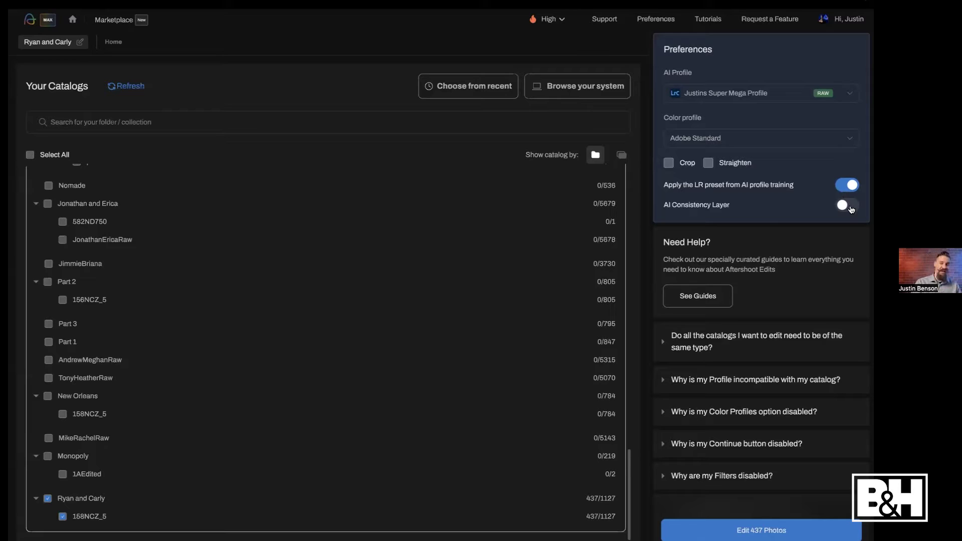
pyautogui.click(851, 208)
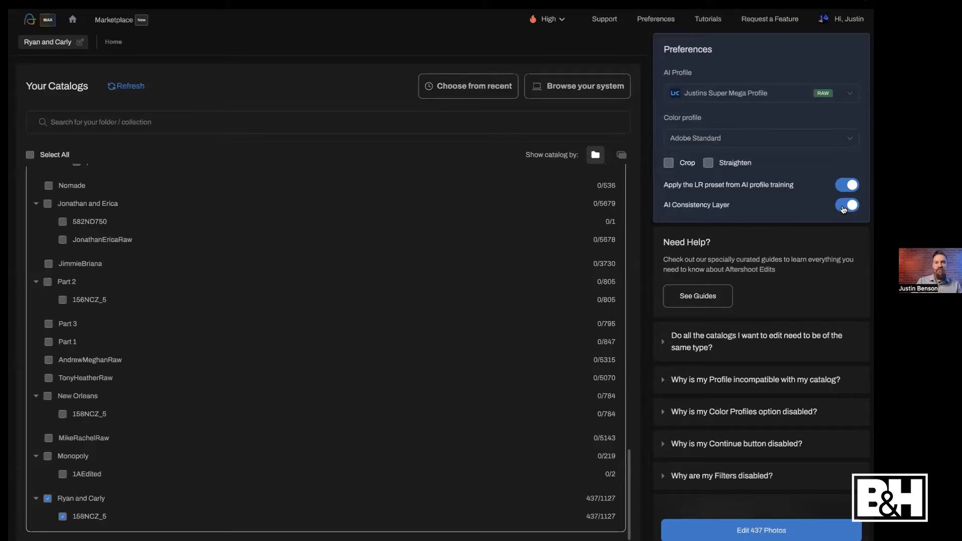
pyautogui.click(843, 209)
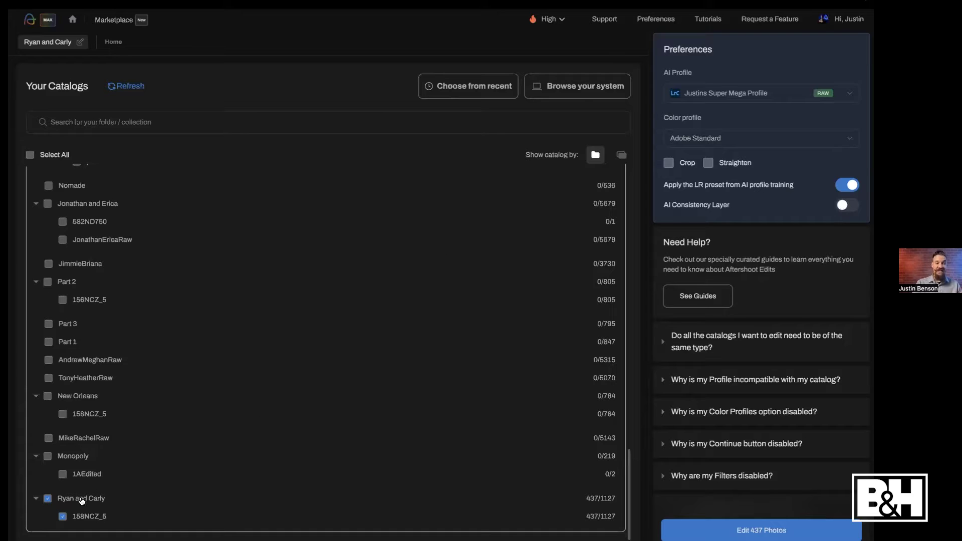
# Apply the catalog filters for five-star RAWs/JPEGs from the NIKON Z 5 and start editing the filtered photos
pyautogui.scroll(15, 232, 425)
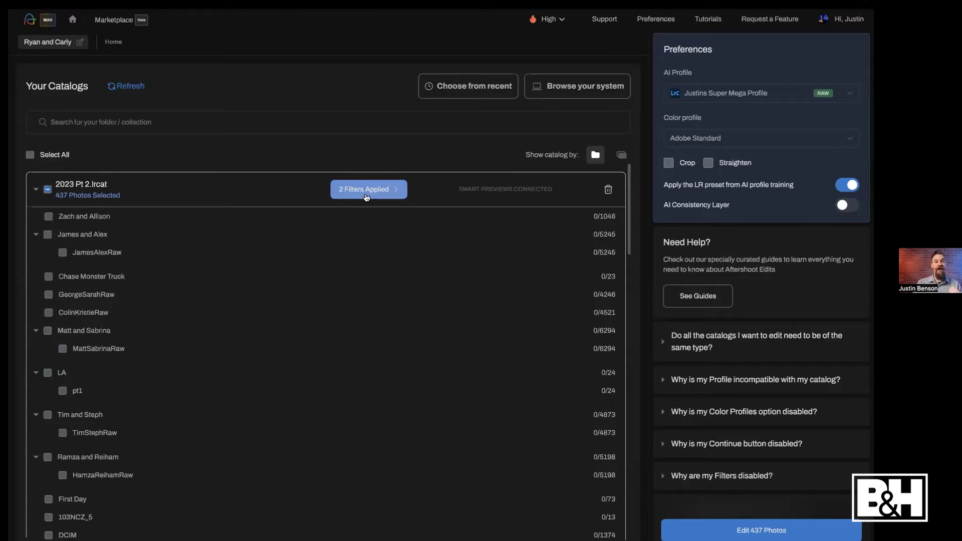
pyautogui.click(369, 189)
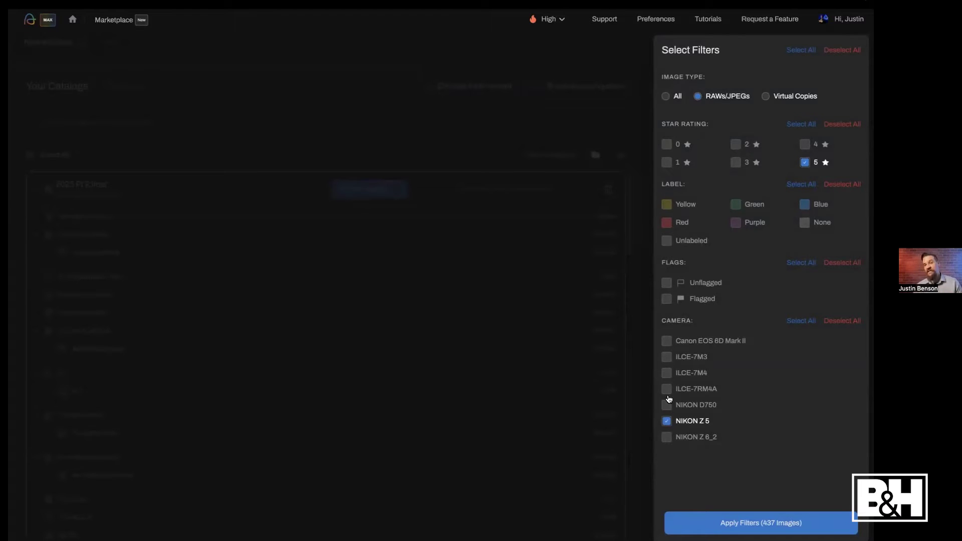
pyautogui.click(817, 526)
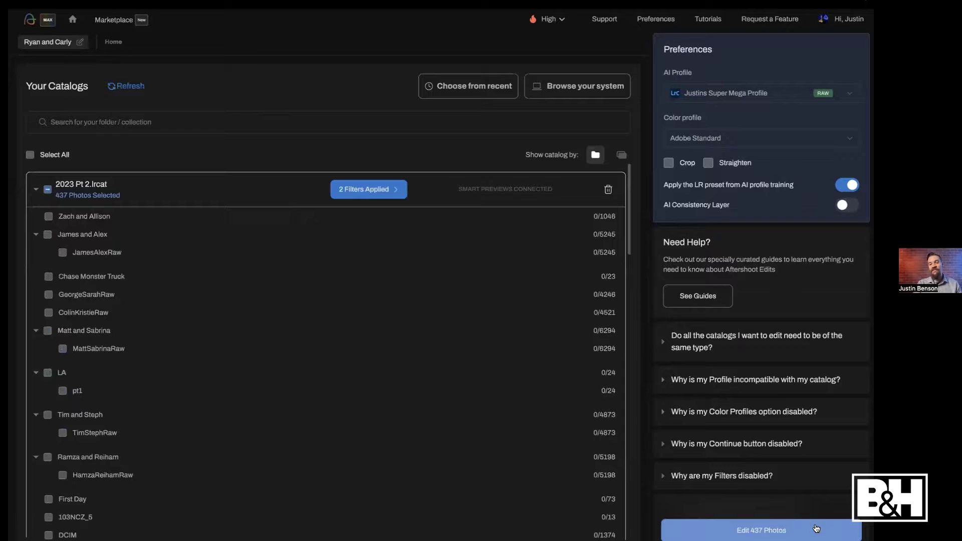
pyautogui.click(792, 532)
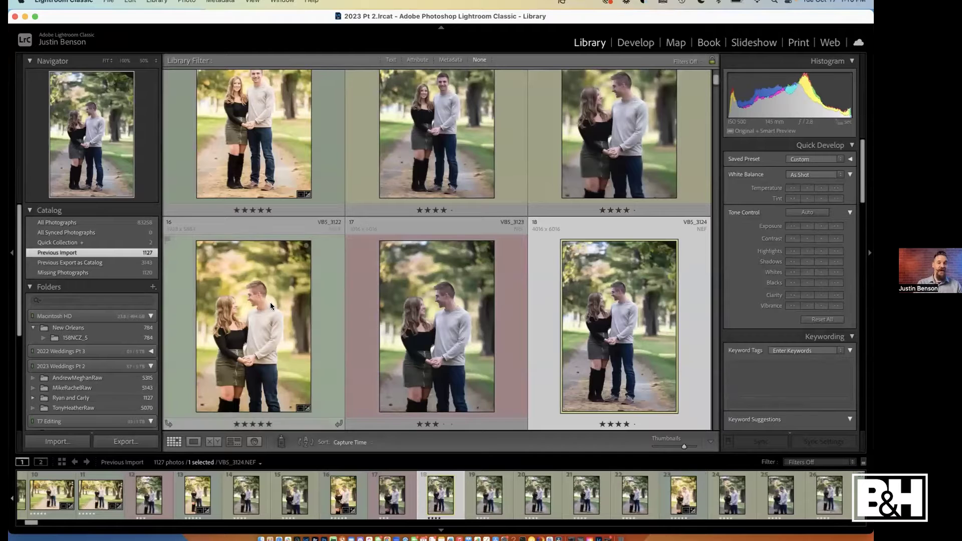
# In Lightroom Classic, select a green-labelled five-star photo of the couple and filter the previous import to five-star photos
pyautogui.click(334, 247)
pyautogui.click(819, 462)
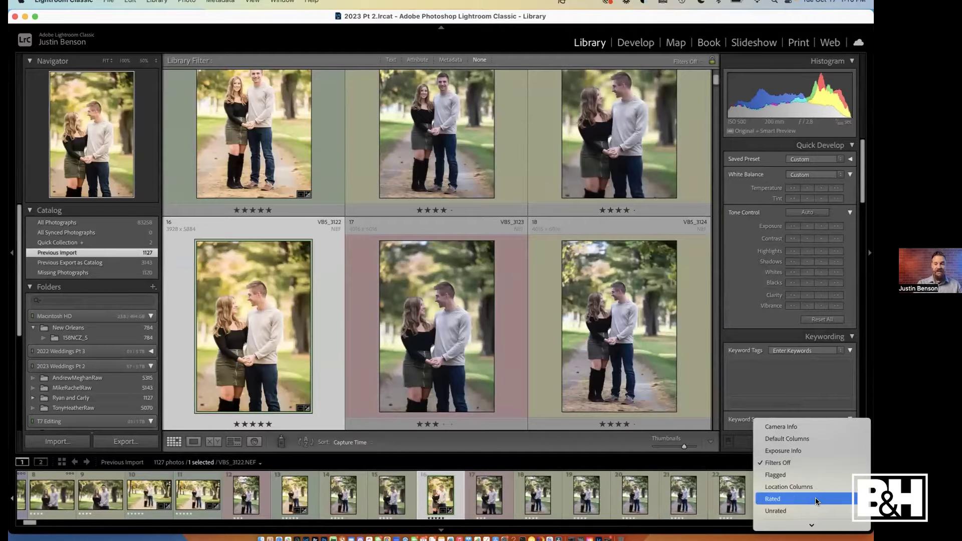
pyautogui.click(773, 499)
pyautogui.click(569, 74)
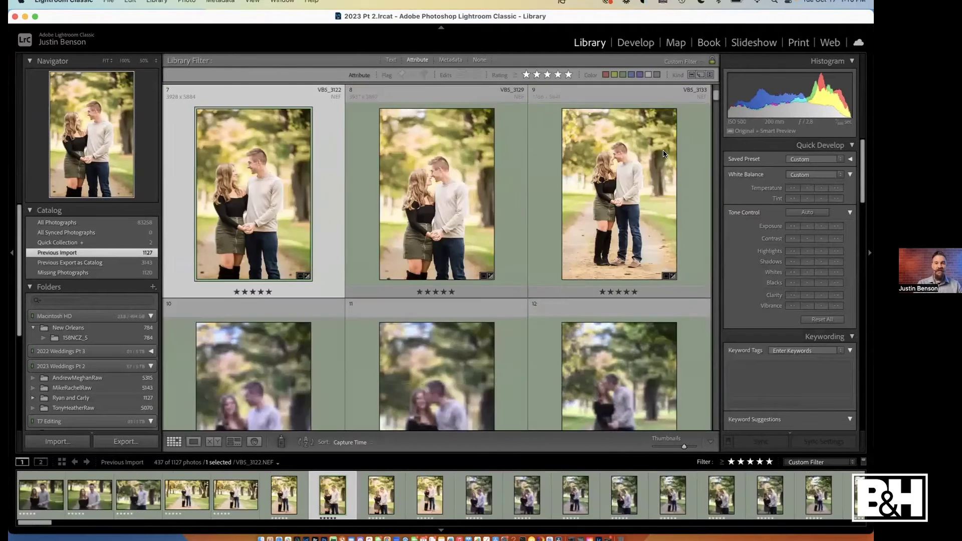
# Open the selected photo in Develop, reset its settings to compare with the unedited version, and undo the reset
pyautogui.click(636, 44)
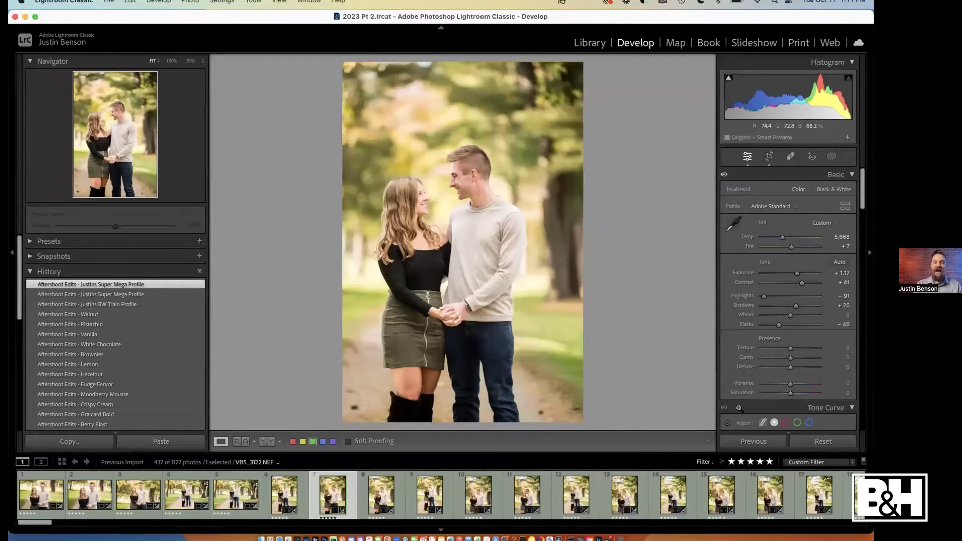
pyautogui.click(824, 442)
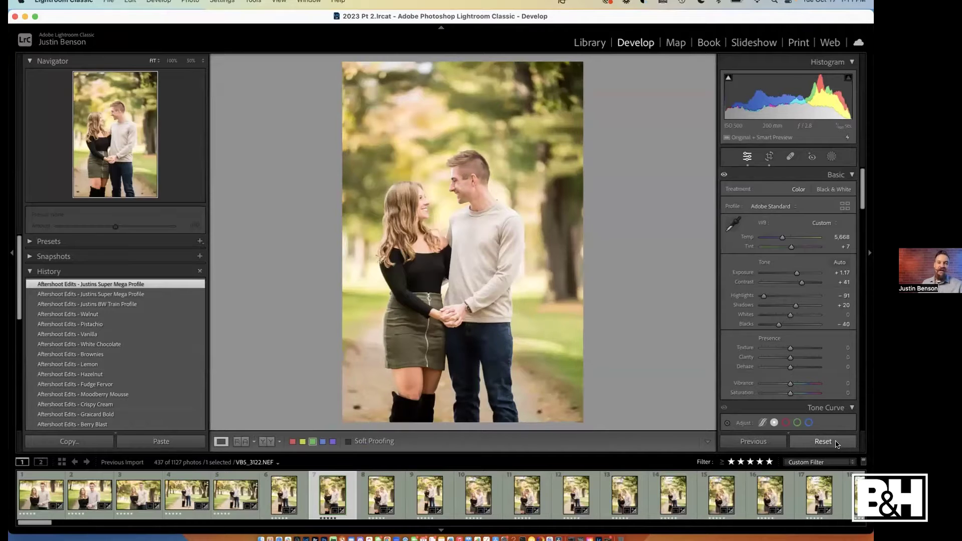
pyautogui.press('super+z')
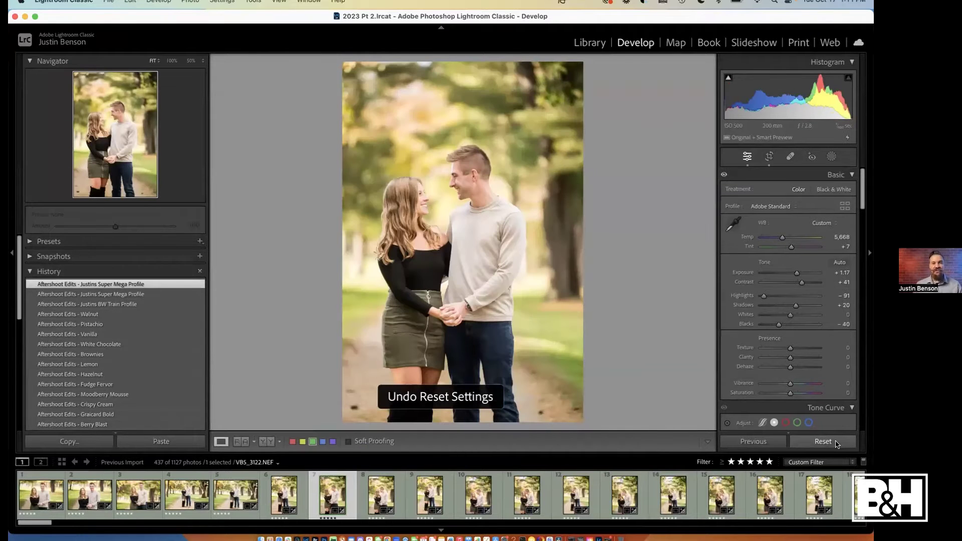
# Select photo 110, the dark shot of the couple before orange foliage, and reset its develop settings
pyautogui.click(800, 491)
pyautogui.scroll(-10, 800, 491)
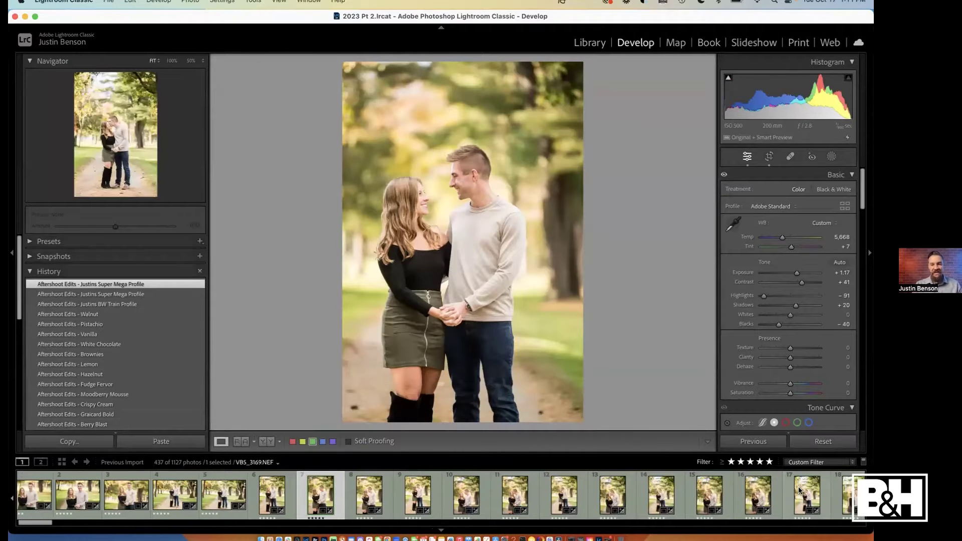
pyautogui.scroll(-10, 800, 492)
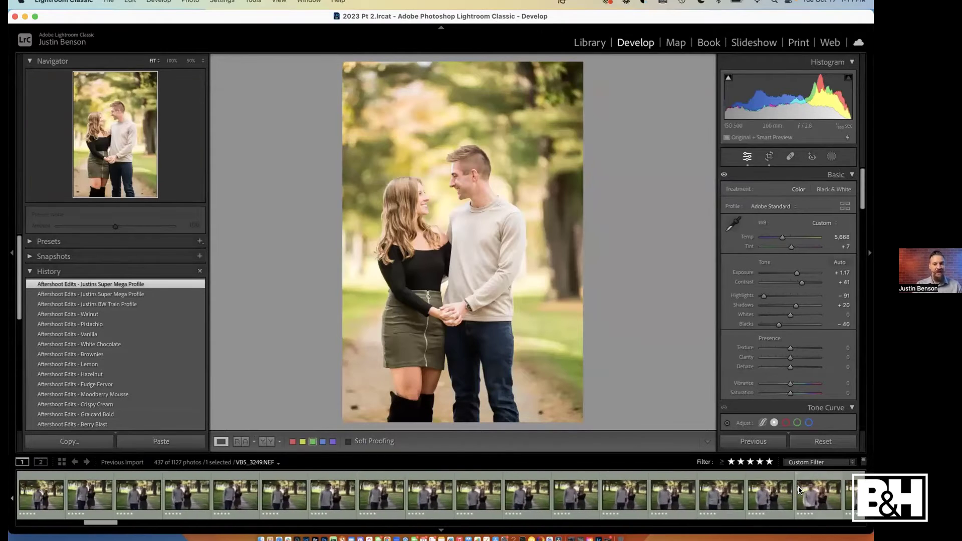
pyautogui.scroll(-10, 800, 491)
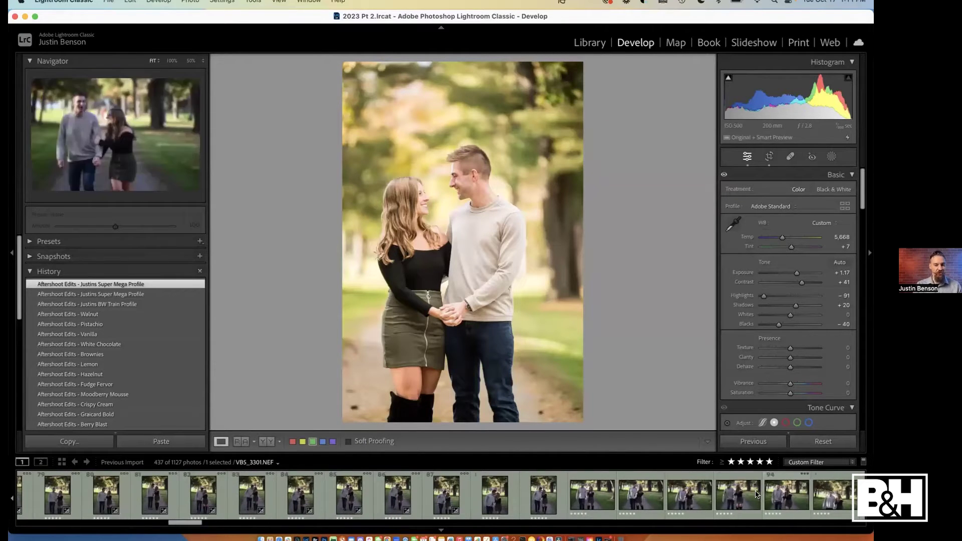
pyautogui.scroll(-5, 719, 500)
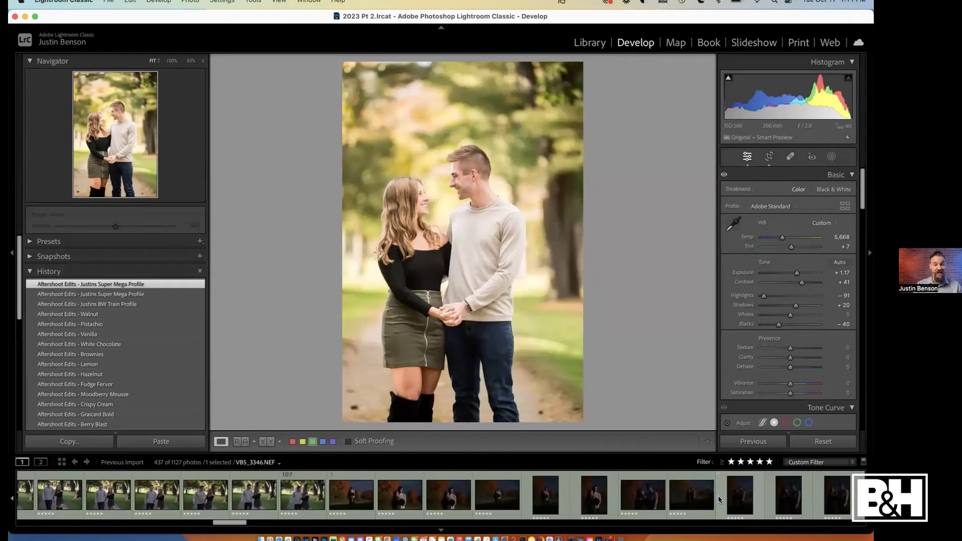
pyautogui.click(448, 502)
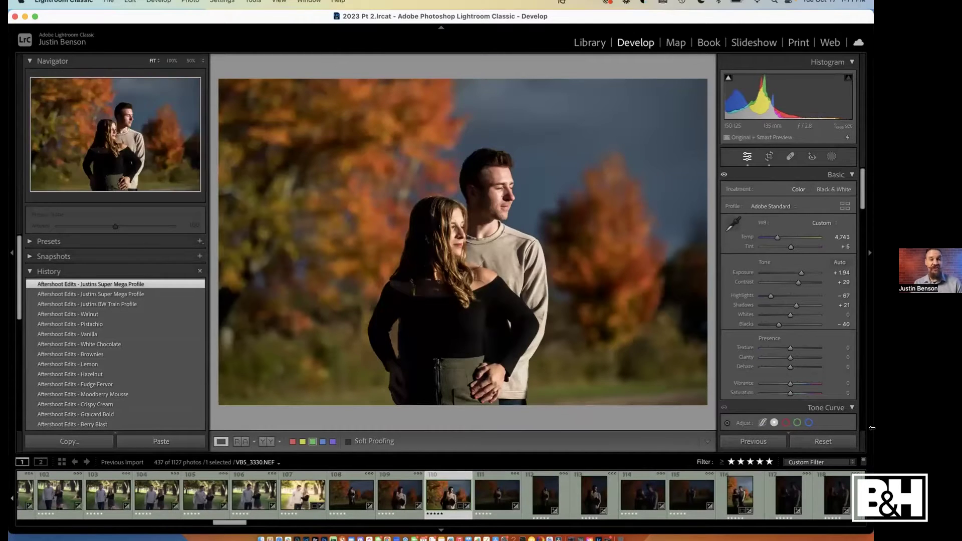
pyautogui.click(828, 442)
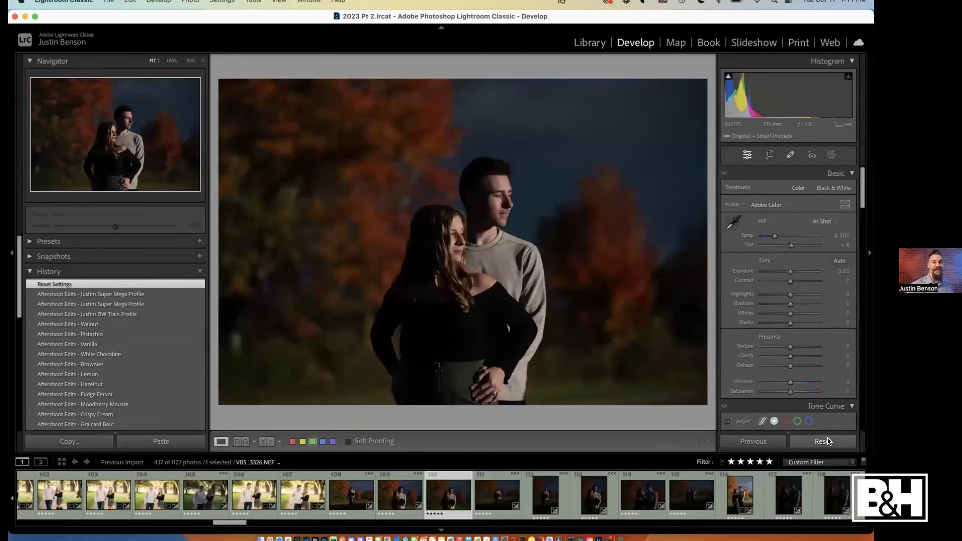
# Undo the settings reset on photo 110 and select portrait photo 152 of the man kissing the woman's cheek
pyautogui.press('super+z')
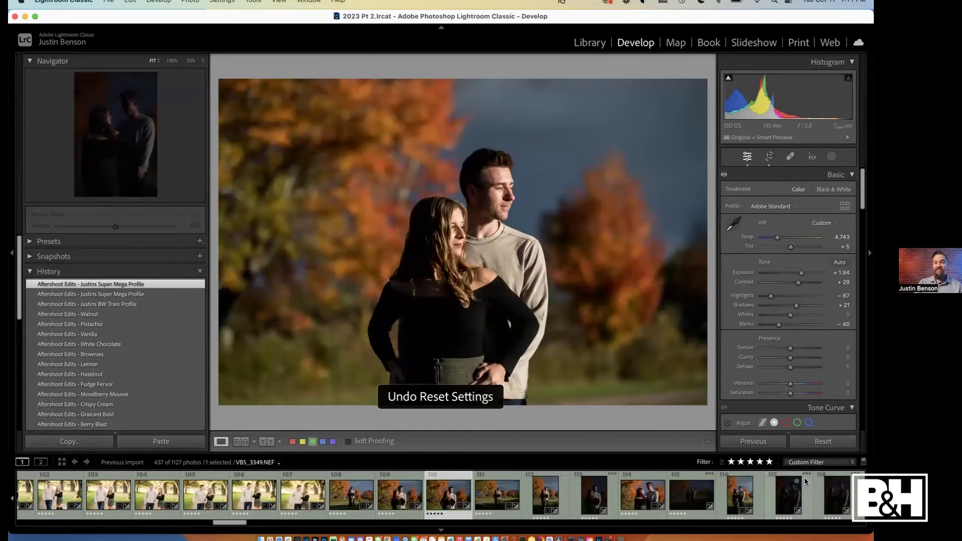
pyautogui.hscroll(5, 800, 489)
pyautogui.hscroll(5, 799, 488)
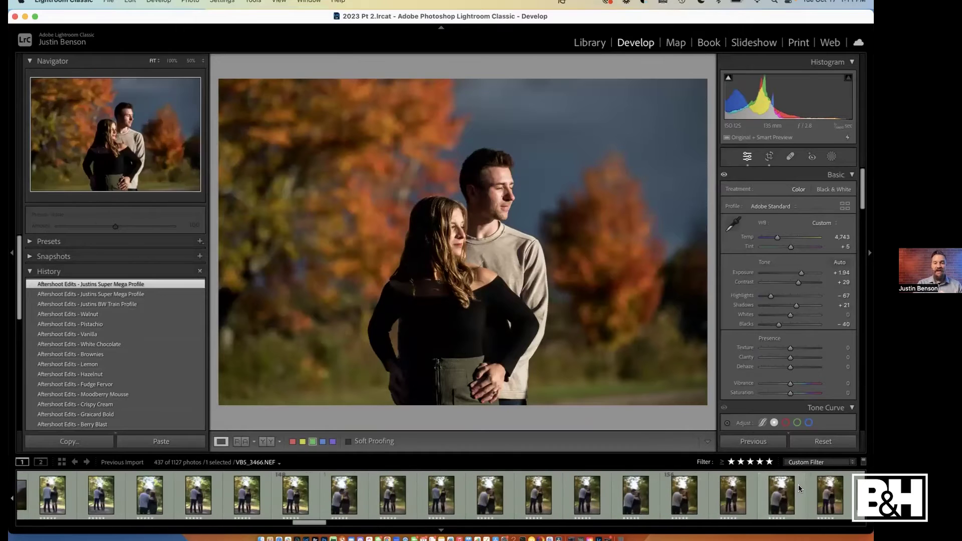
pyautogui.click(491, 493)
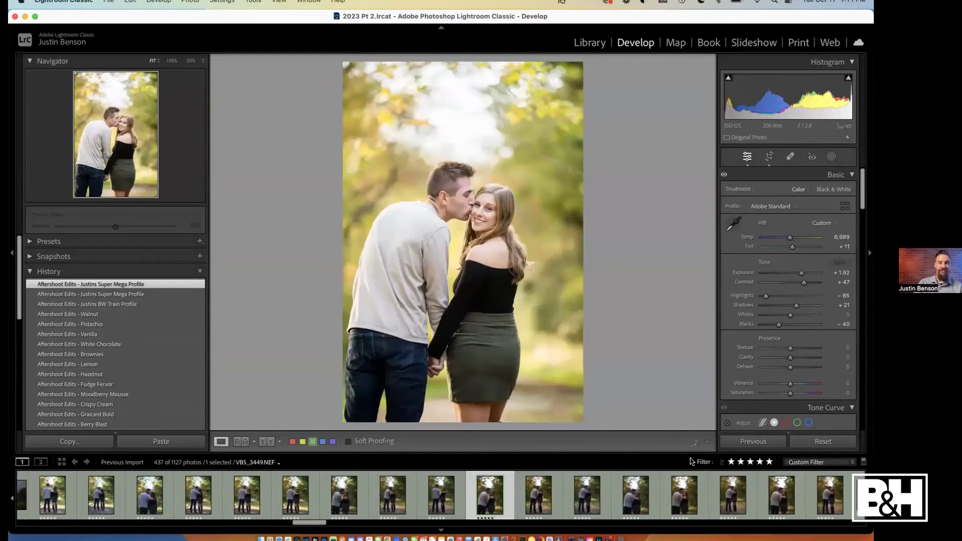
# Reset the develop settings of photo 152 to compare it with the unedited version, and undo the reset
pyautogui.click(823, 443)
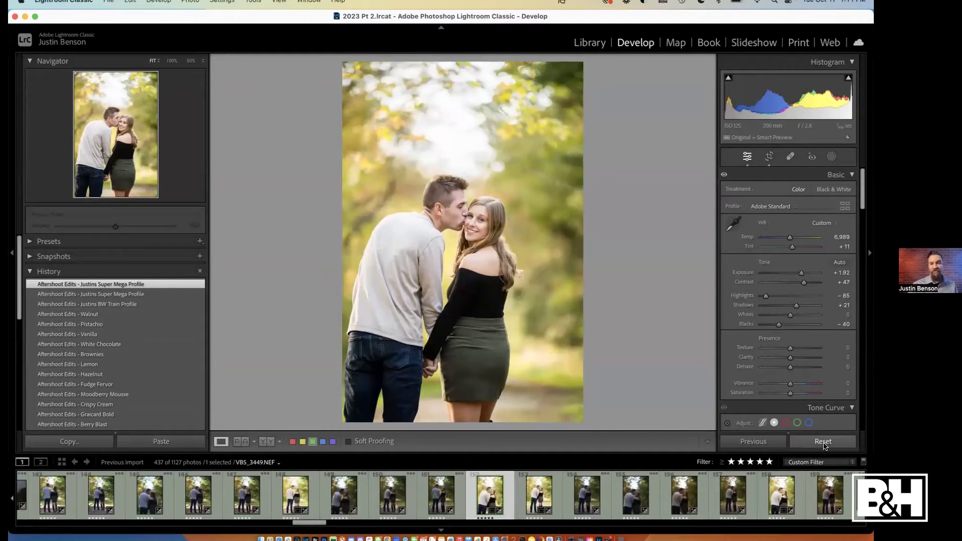
pyautogui.press('super+z')
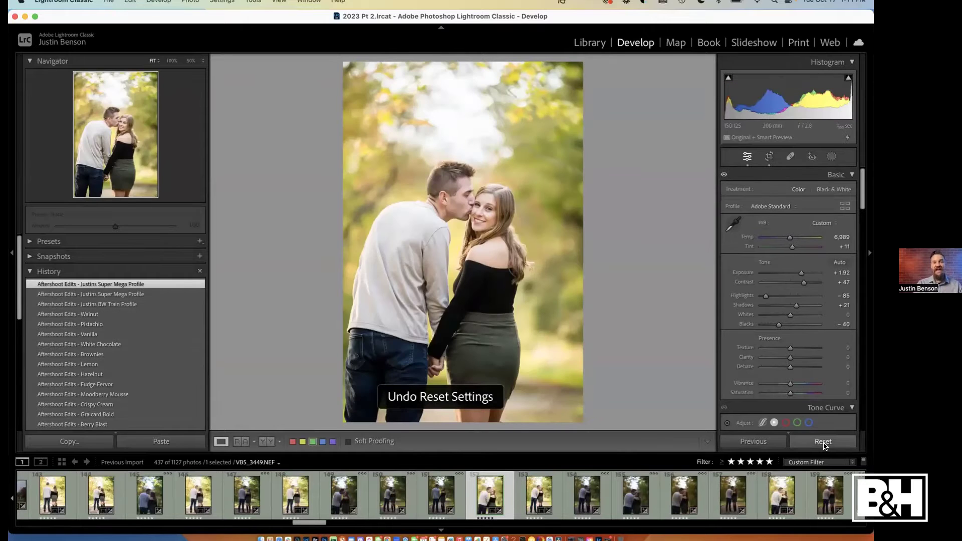
pyautogui.click(823, 443)
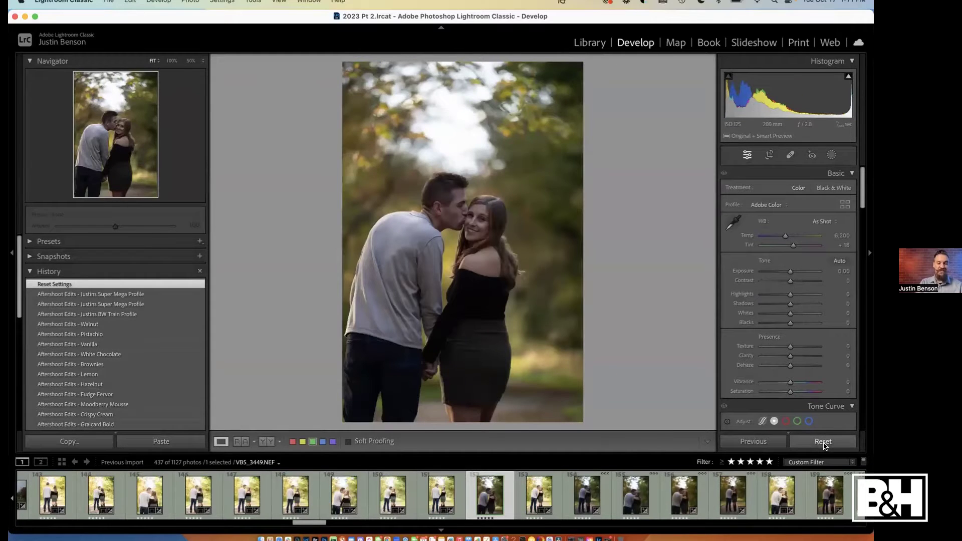
pyautogui.press('super+z')
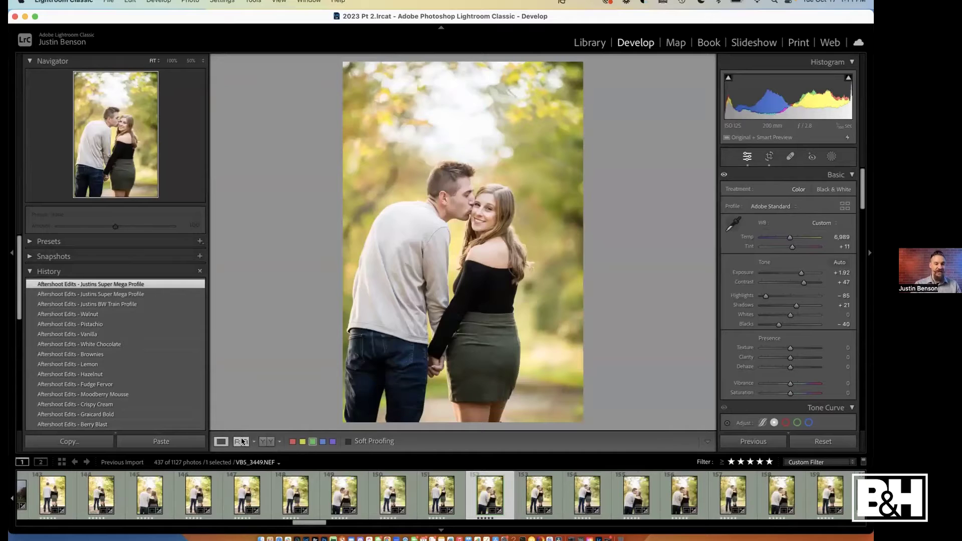
# Switch to the side-by-side Before & After view and select photo 176 of the couple embracing in tall grass
pyautogui.click(241, 441)
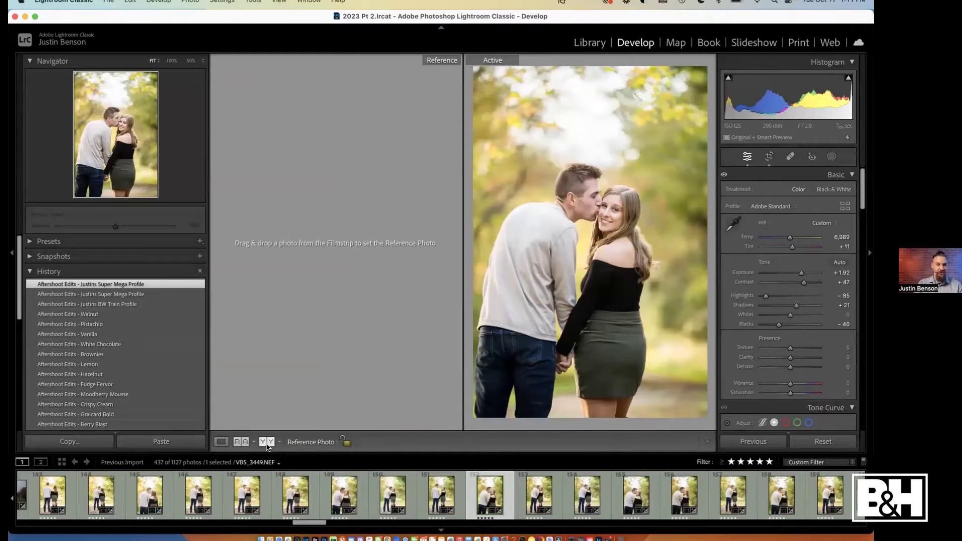
pyautogui.click(266, 442)
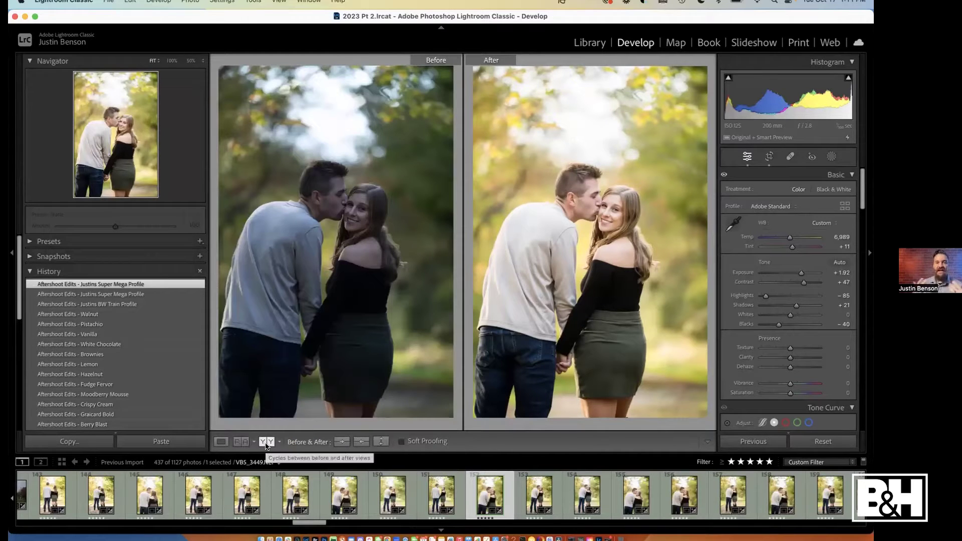
pyautogui.scroll(-5, 661, 504)
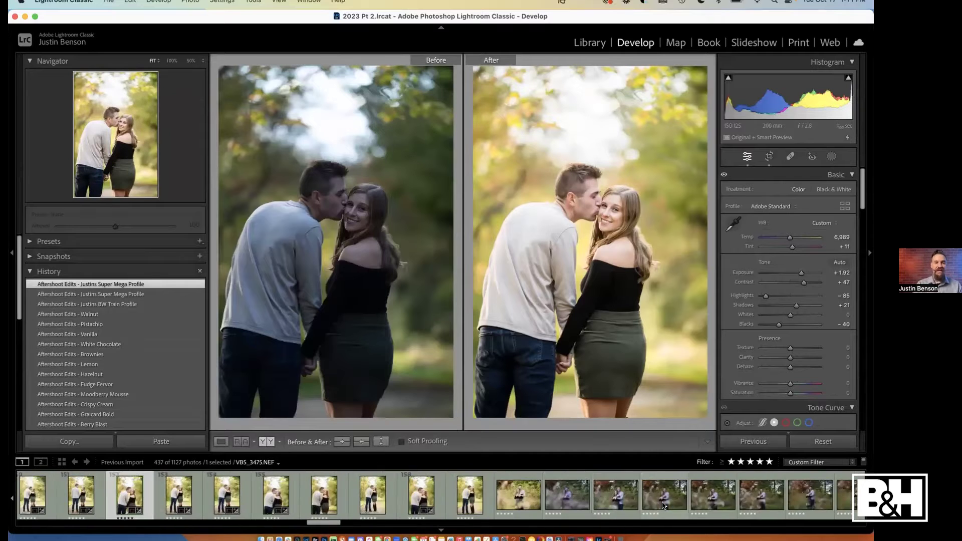
pyautogui.scroll(-3, 663, 505)
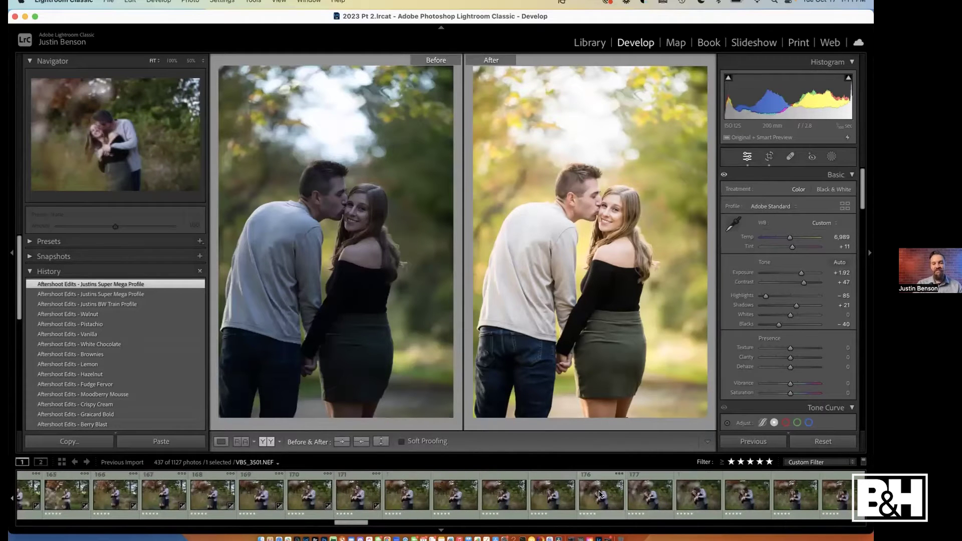
pyautogui.click(600, 496)
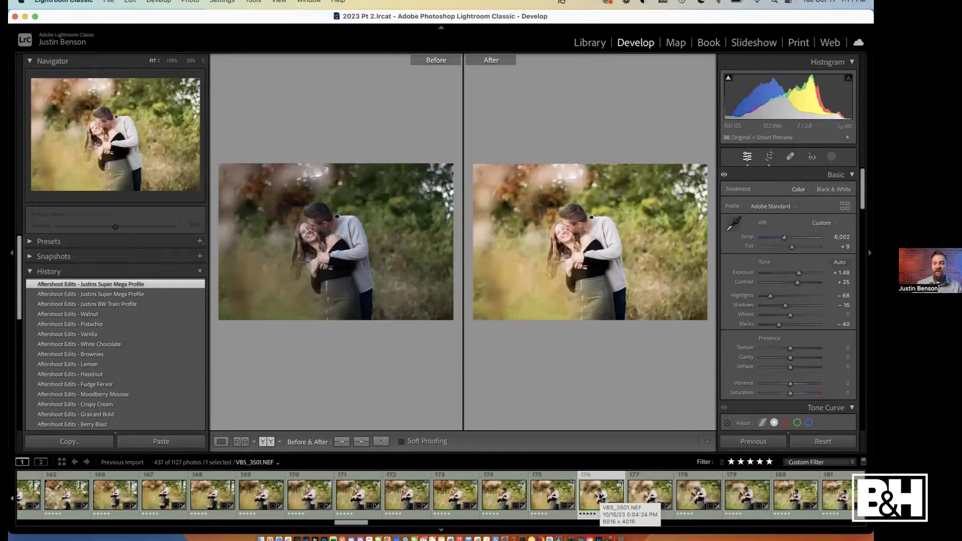
# Browse onward through the filmstrip and compare before and after for photo 227, the man dipping the woman in a green field
pyautogui.press('Right')
pyautogui.press('Right')
pyautogui.press('Right')
pyautogui.press('Right')
pyautogui.press('Right')
pyautogui.press('Right')
pyautogui.press('Right')
pyautogui.press('Right')
pyautogui.press('Right')
pyautogui.press('Right')
pyautogui.press('Right')
pyautogui.press('Right')
pyautogui.press('Right')
pyautogui.press('Right')
pyautogui.press('Right')
pyautogui.press('Right')
pyautogui.press('Right')
pyautogui.press('Right')
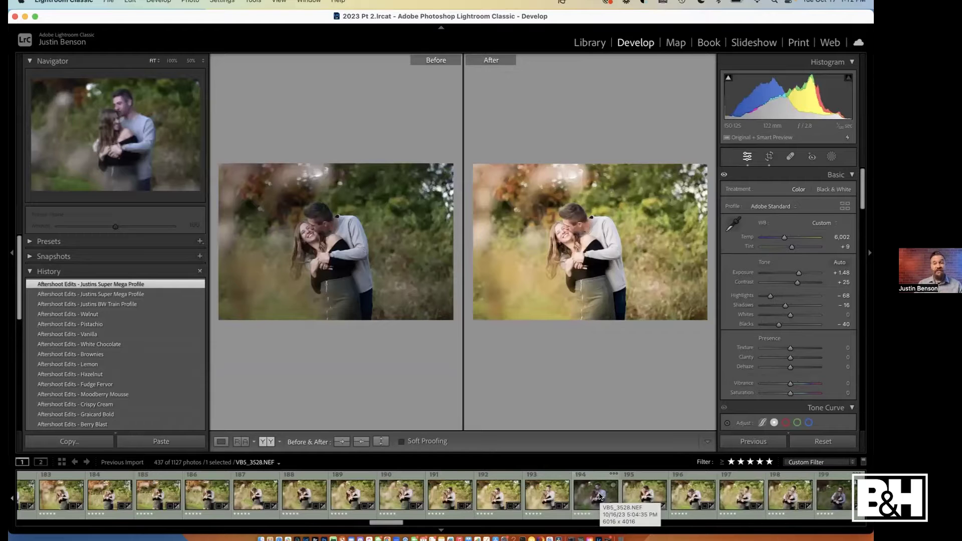
pyautogui.scroll(-8, 600, 496)
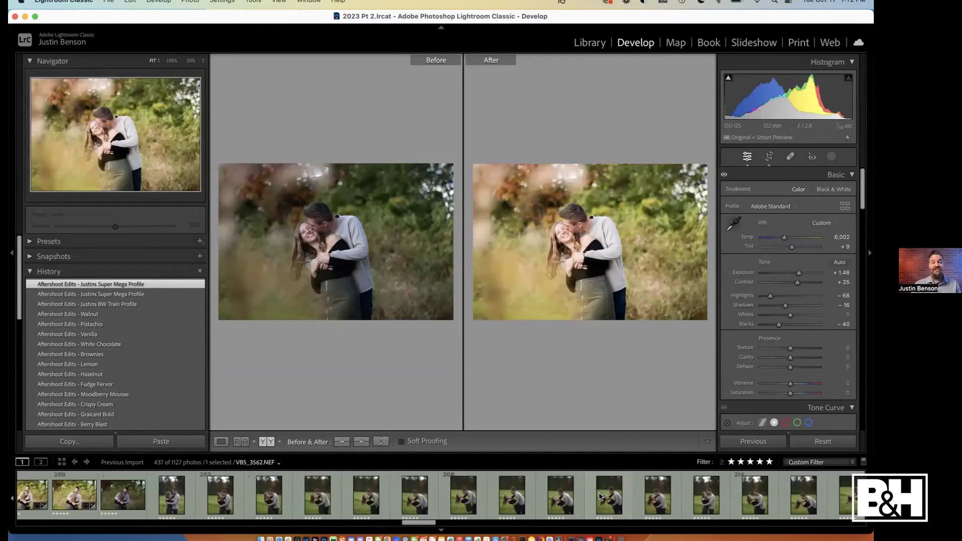
pyautogui.scroll(-5, 581, 496)
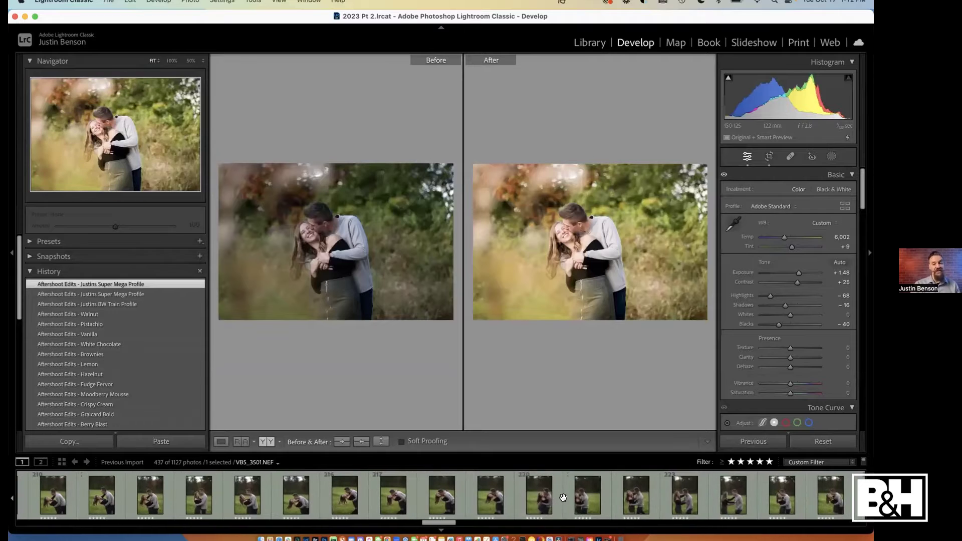
pyautogui.scroll(-3, 563, 497)
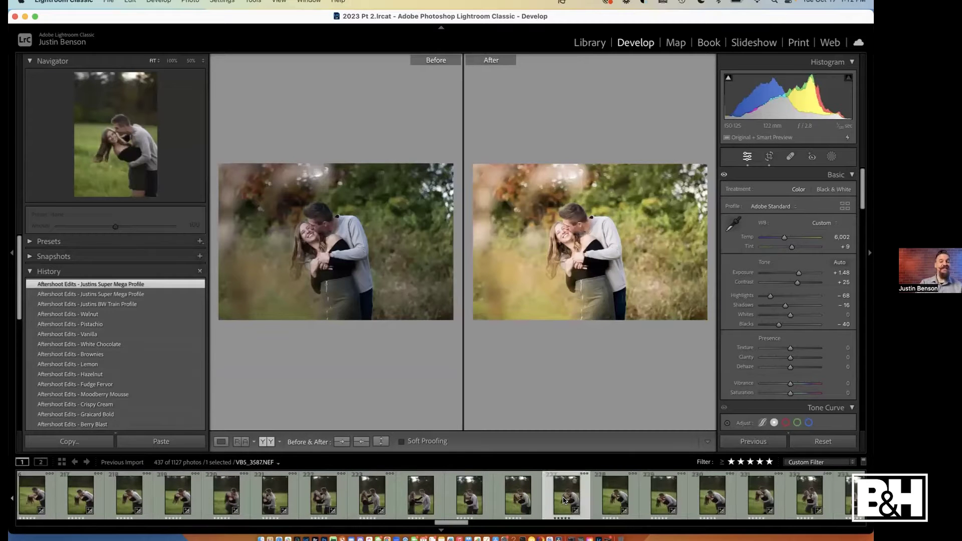
pyautogui.click(563, 500)
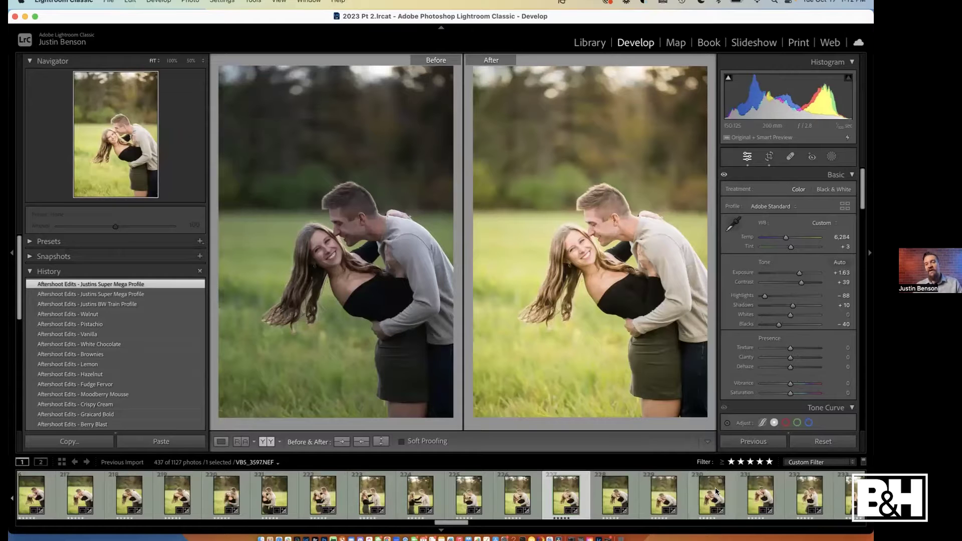
# Compare before and after for photos 259 and 264 shot through tall grass, and photo 277 with the stone chimneys
pyautogui.scroll(-10, 715, 488)
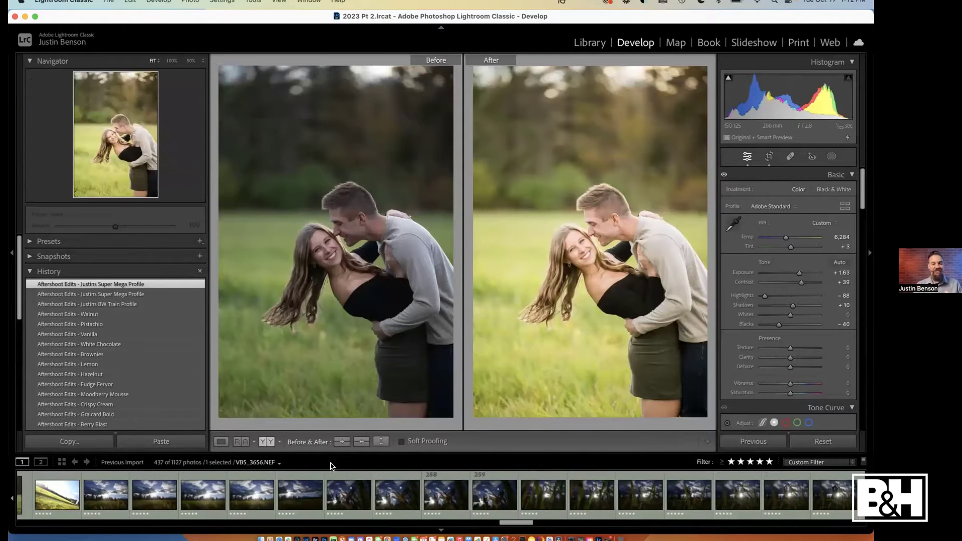
pyautogui.click(483, 498)
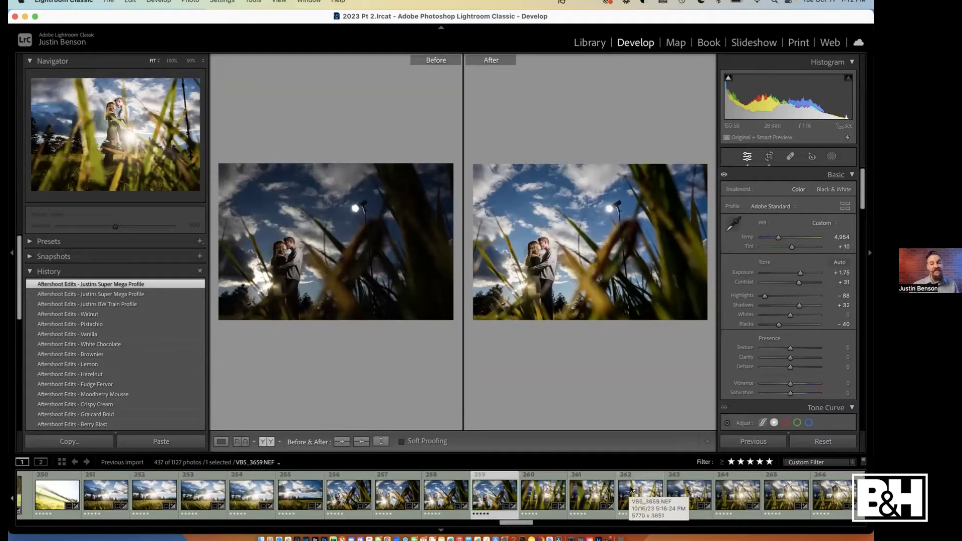
pyautogui.scroll(-5, 634, 495)
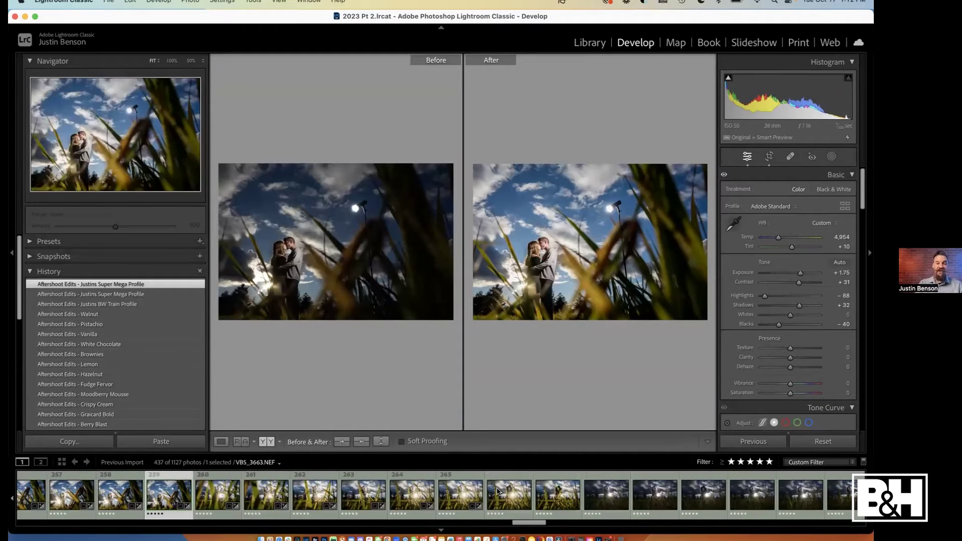
pyautogui.click(413, 491)
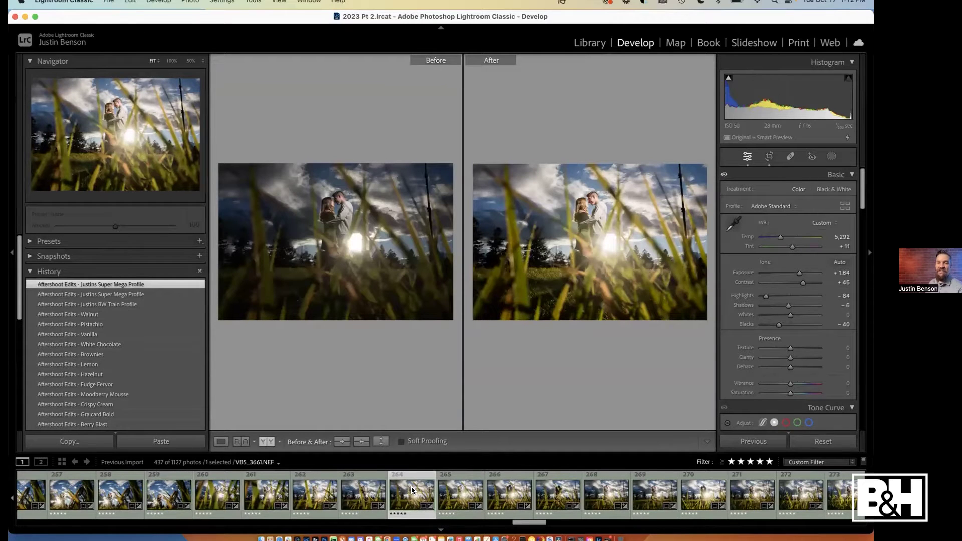
pyautogui.scroll(-8, 413, 490)
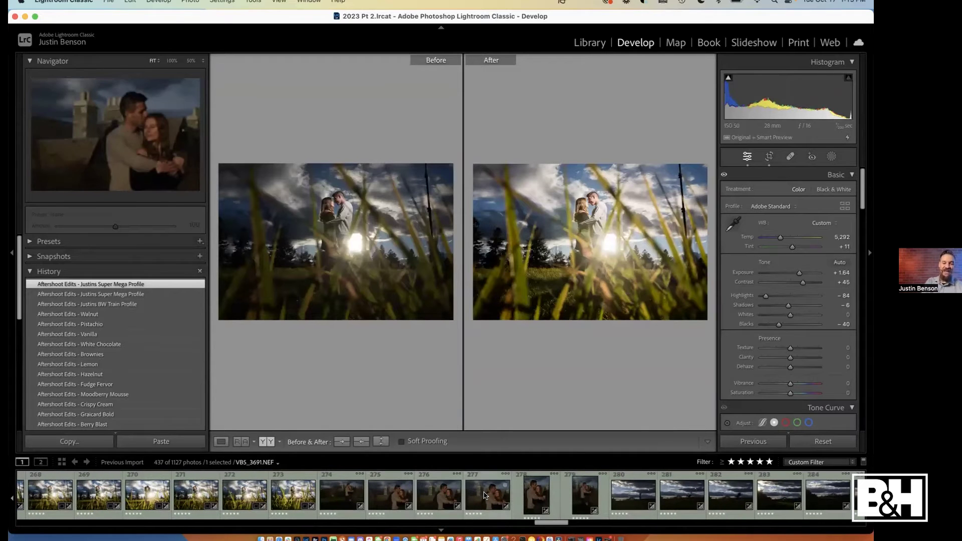
pyautogui.click(485, 496)
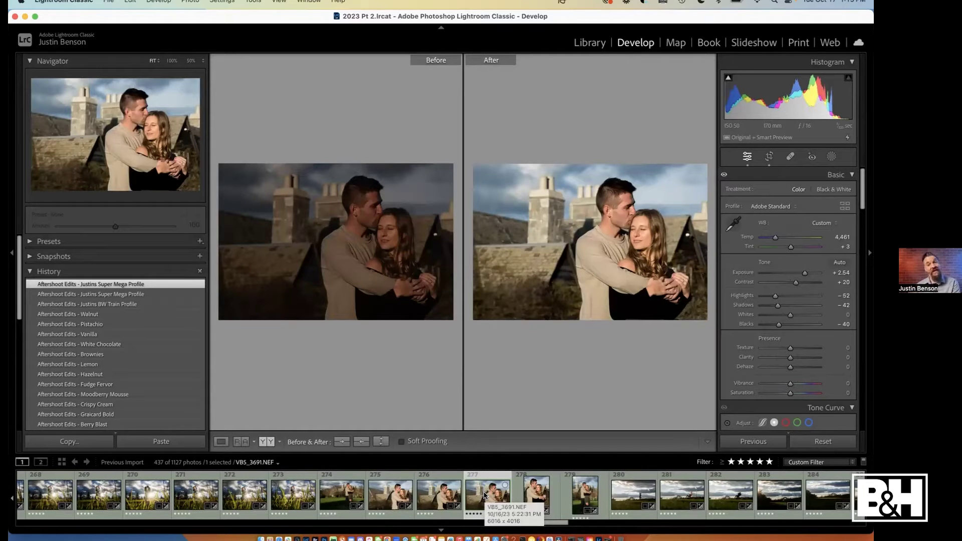
# Compare before and after for the couple's open-meadow shots under cloudy sky, photos 298, 299, 300 and 308
pyautogui.hscroll(5, 485, 495)
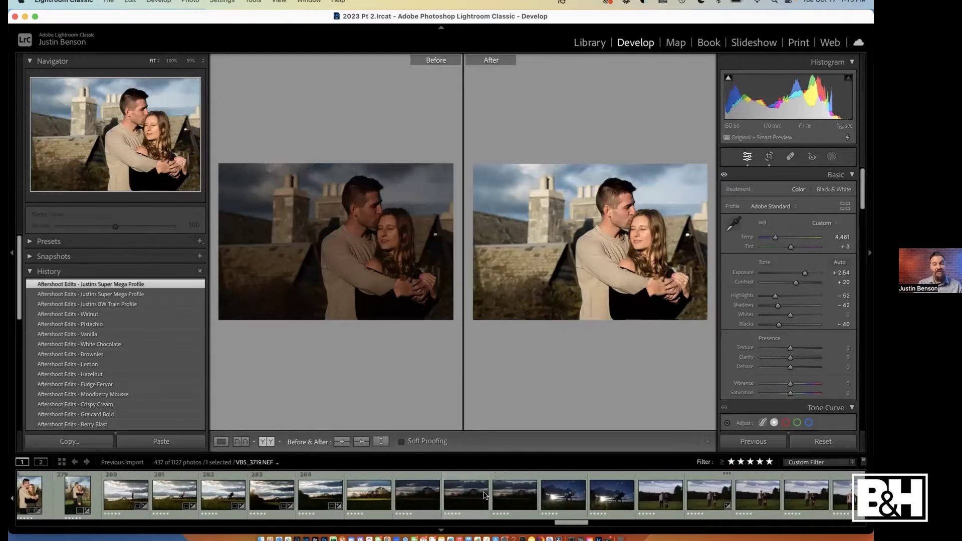
pyautogui.hscroll(3, 679, 494)
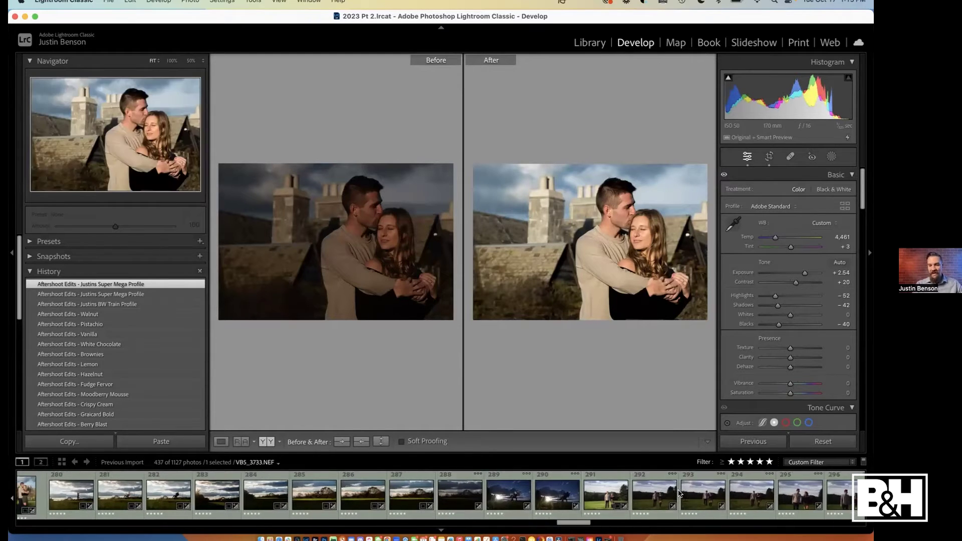
pyautogui.click(602, 502)
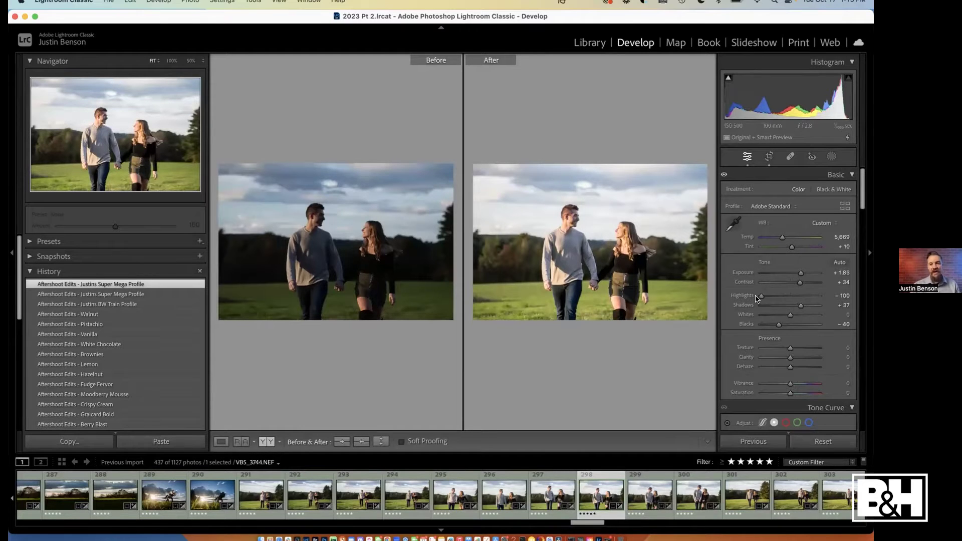
pyautogui.press('Right')
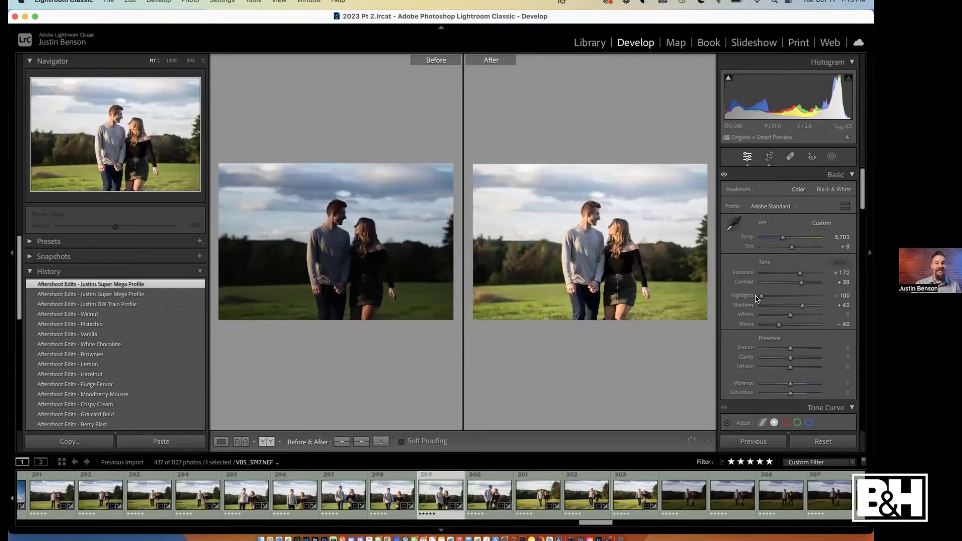
pyautogui.press('Right')
pyautogui.press('Right')
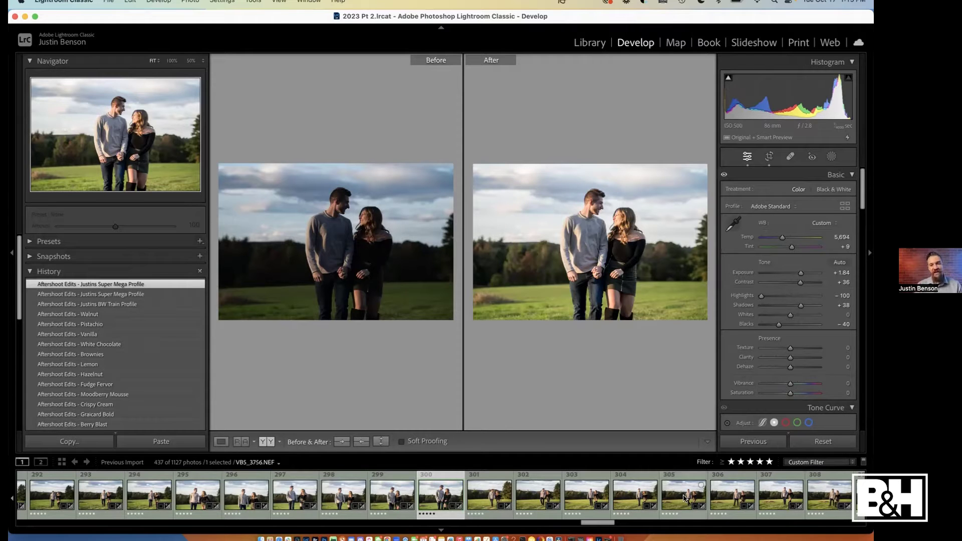
pyautogui.hscroll(5, 652, 495)
pyautogui.click(360, 495)
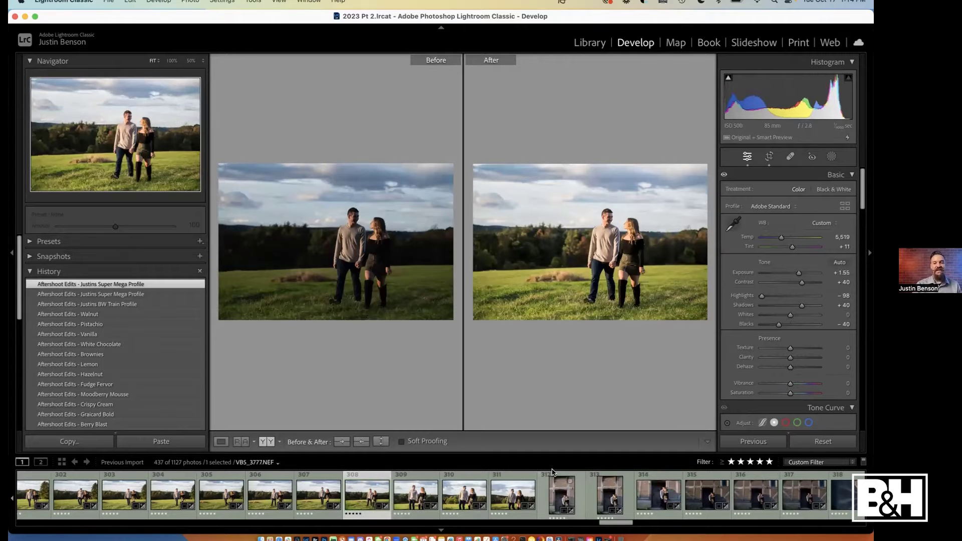
# Compare before and after for the doorway photos of the couple, numbers 316 and 344
pyautogui.scroll(-4, 568, 507)
pyautogui.click(542, 499)
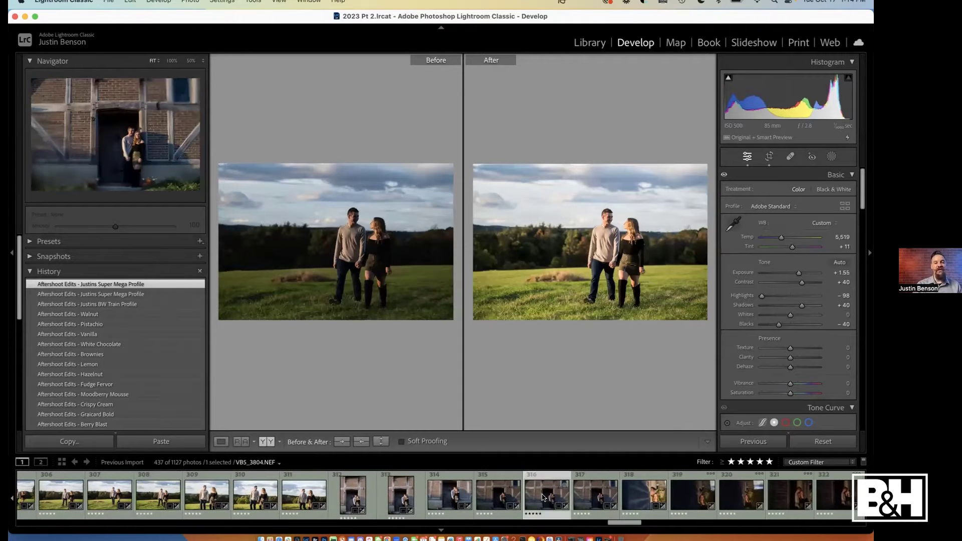
pyautogui.scroll(-10, 543, 499)
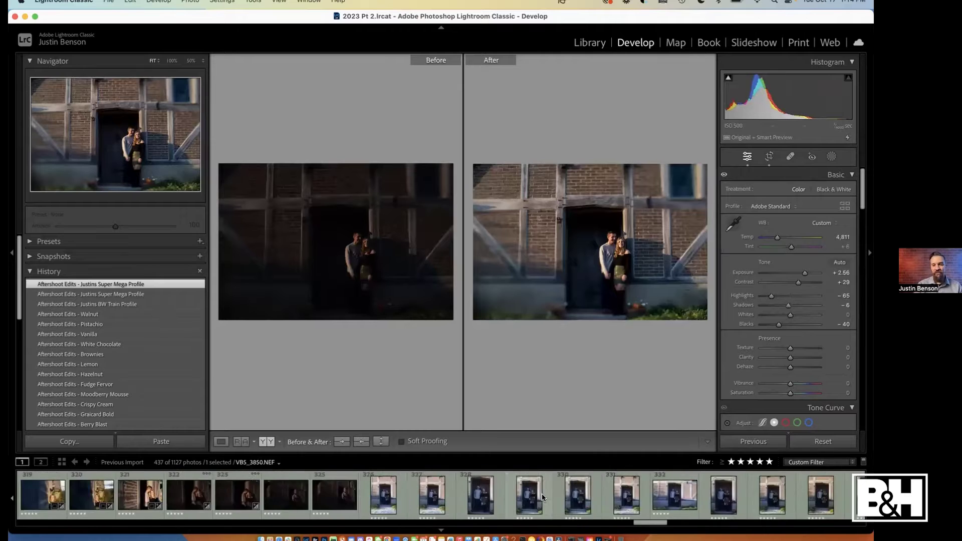
pyautogui.scroll(-2, 542, 499)
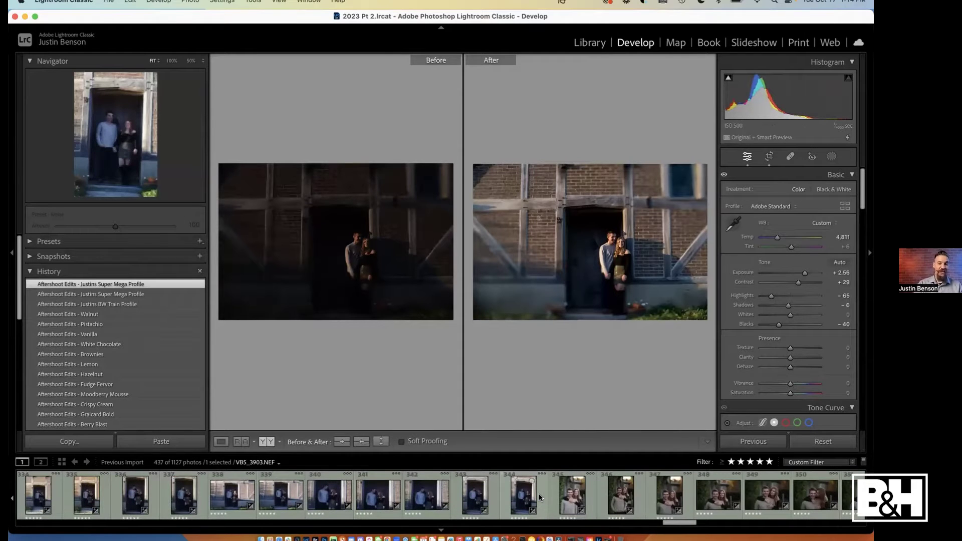
pyautogui.click(521, 500)
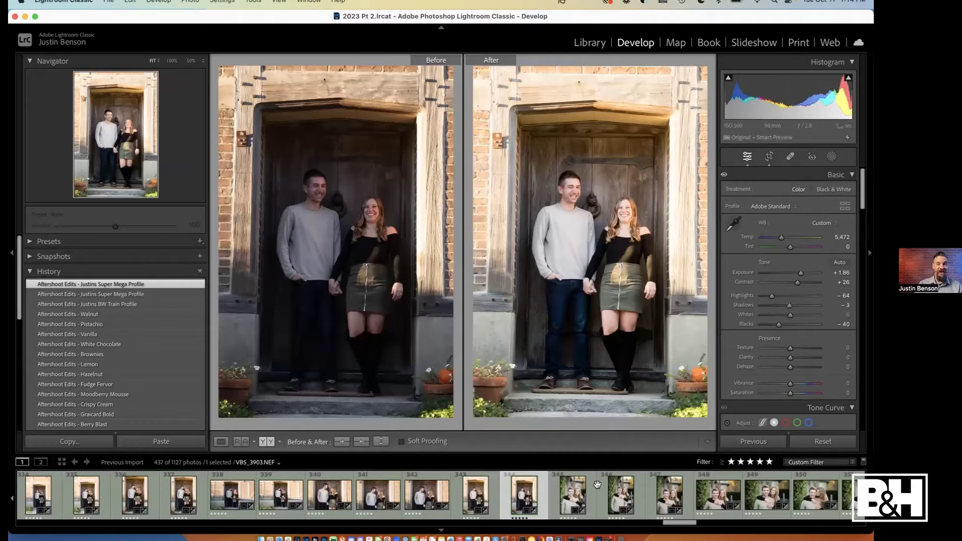
# Compare before and after for photos 348 and 351 of the couple hugging beside the ivy-covered wall
pyautogui.hscroll(3, 597, 484)
pyautogui.click(544, 503)
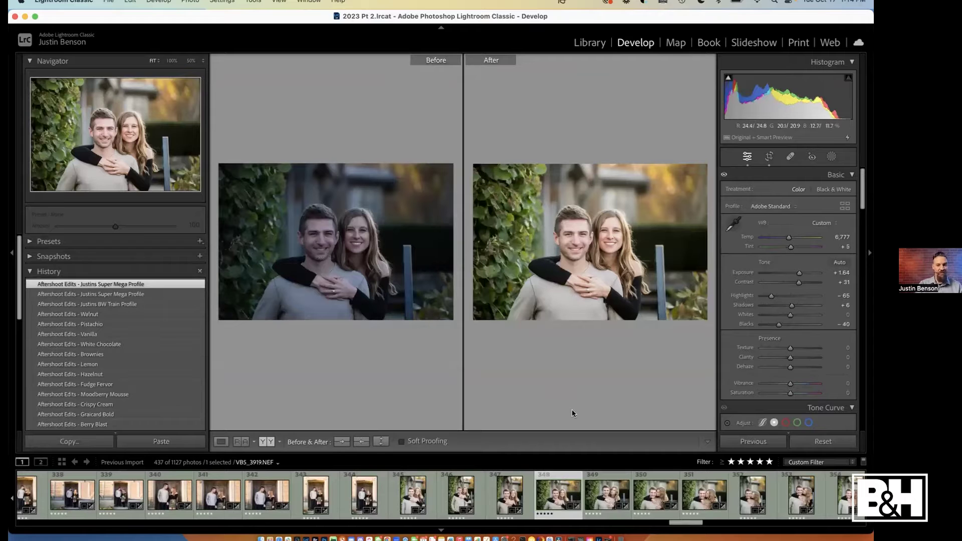
pyautogui.click(694, 498)
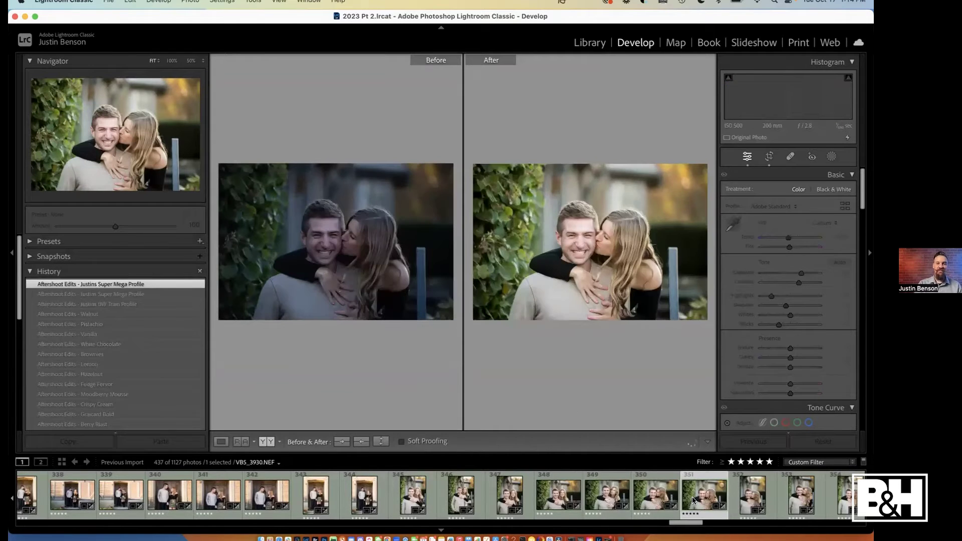
# Compare before and after for sunset photo 399 of the couple beneath the lamp post
pyautogui.scroll(-15, 694, 500)
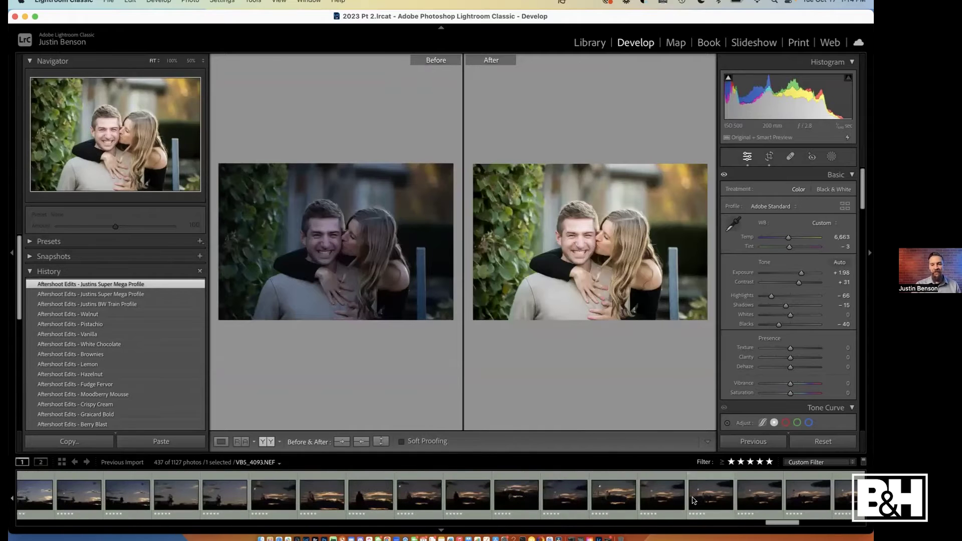
pyautogui.click(620, 494)
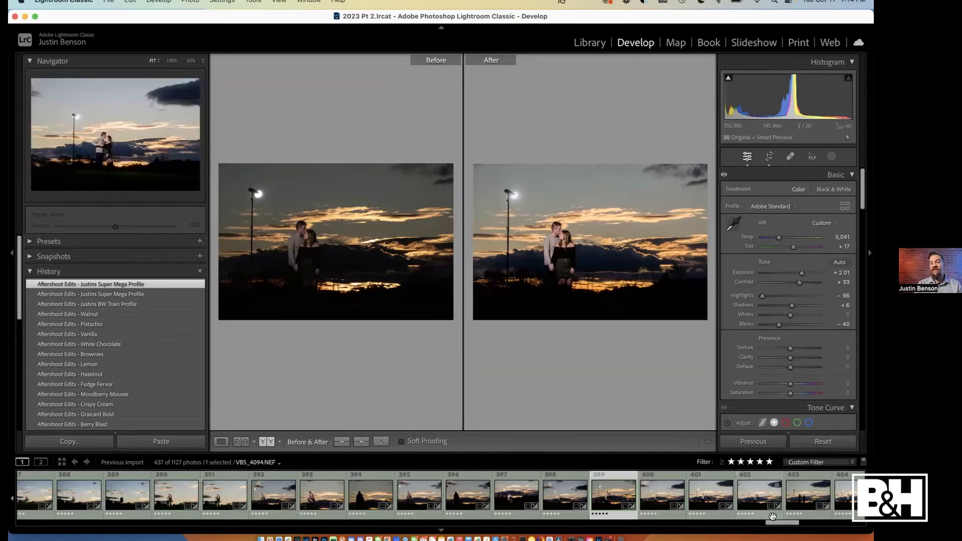
# Compare photo 3 of the couple in the park in a split before/after view, and display only its edited version
pyautogui.scroll(10, 191, 501)
pyautogui.scroll(5, 191, 501)
pyautogui.click(134, 488)
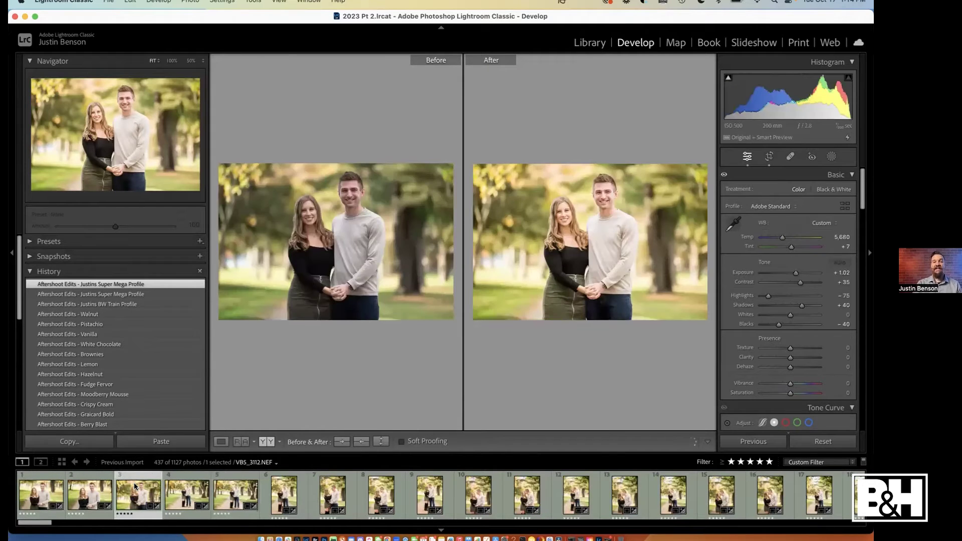
pyautogui.click(266, 442)
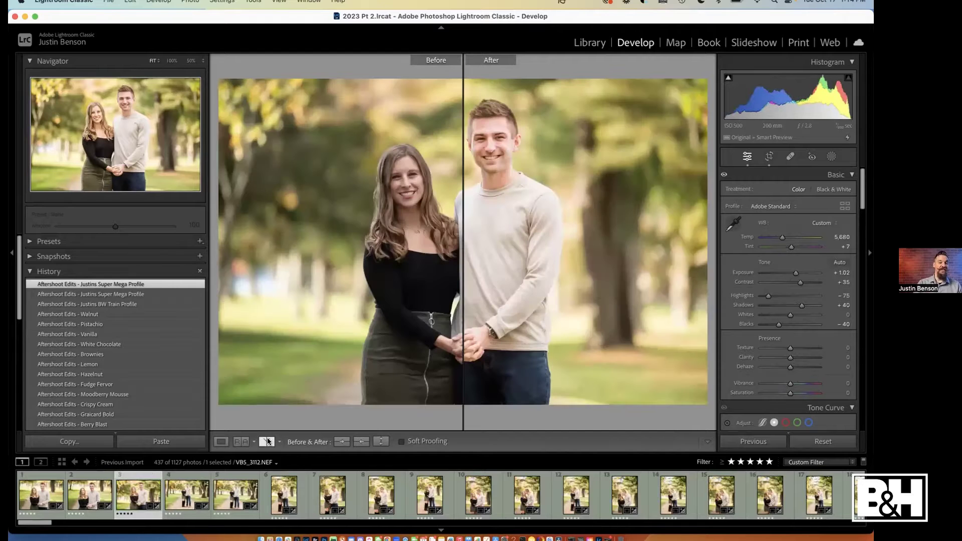
pyautogui.click(221, 441)
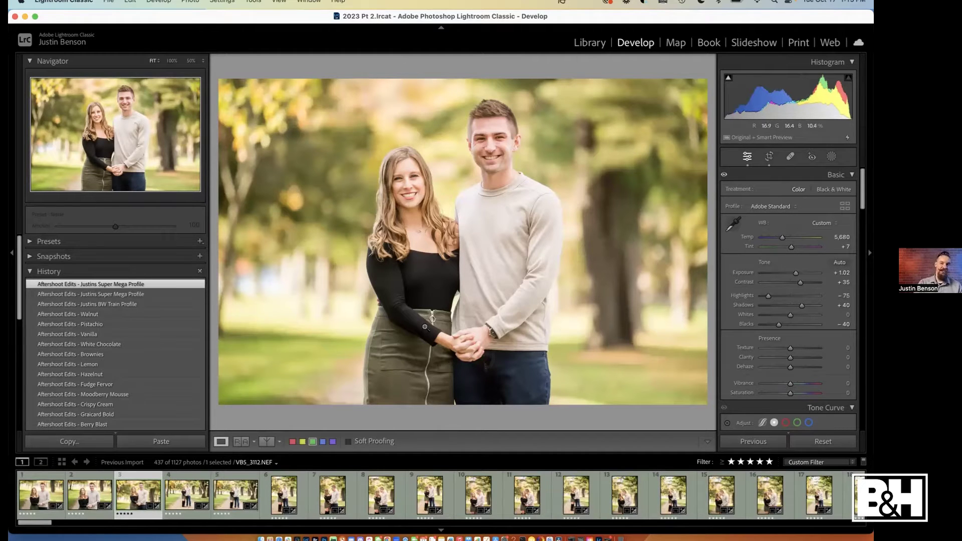
# Switch to Aftershoot and browse the AI profiles offered in its Marketplace
pyautogui.hotkey('ctrl', 'Right')
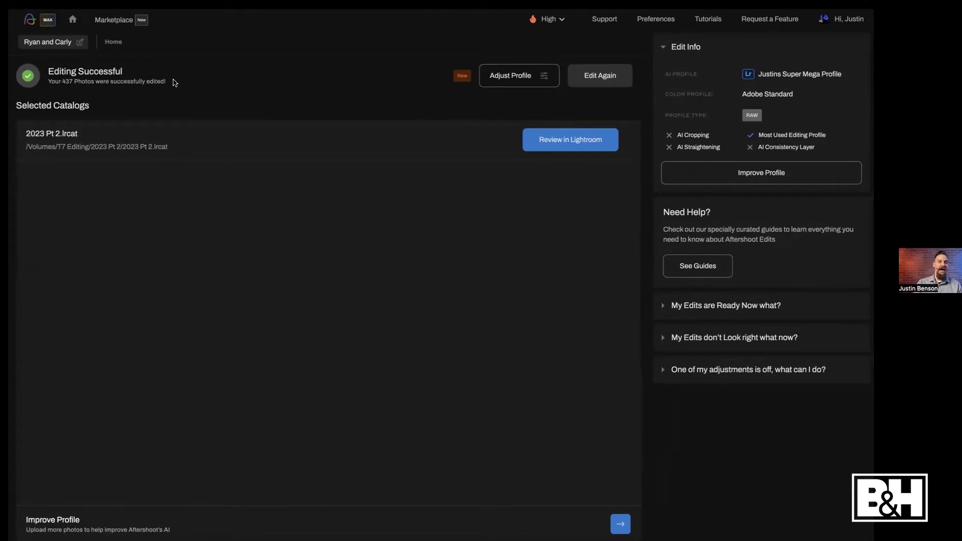
pyautogui.click(106, 22)
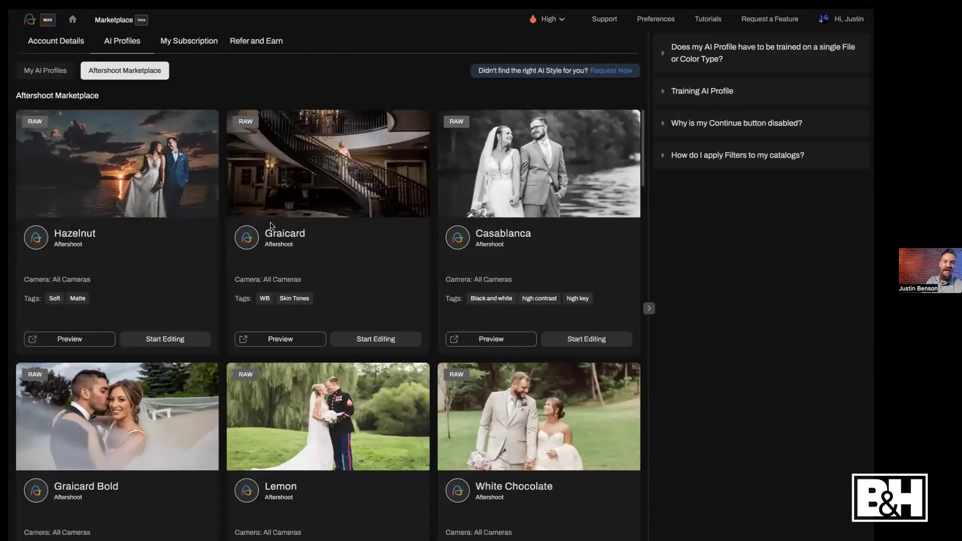
pyautogui.scroll(-8, 288, 245)
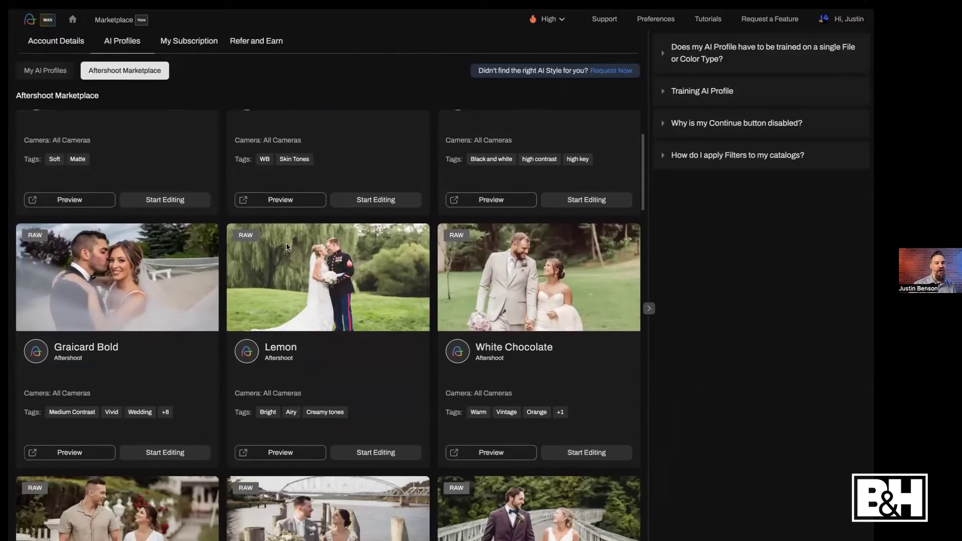
pyautogui.scroll(-20, 286, 244)
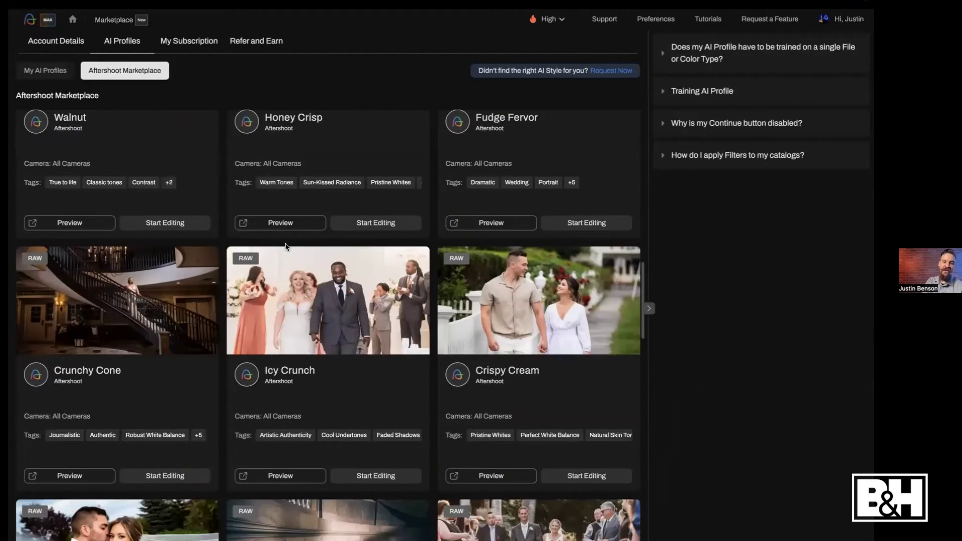
pyautogui.scroll(-13, 285, 245)
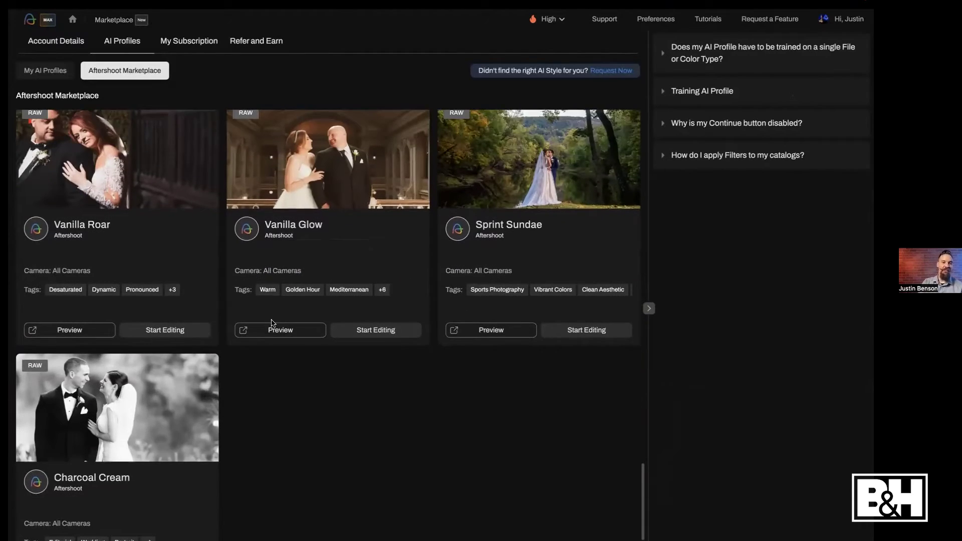
# Preview the Vanilla Glow profile, reveal its edit on the first two wedding samples, and return to the Marketplace
pyautogui.click(274, 329)
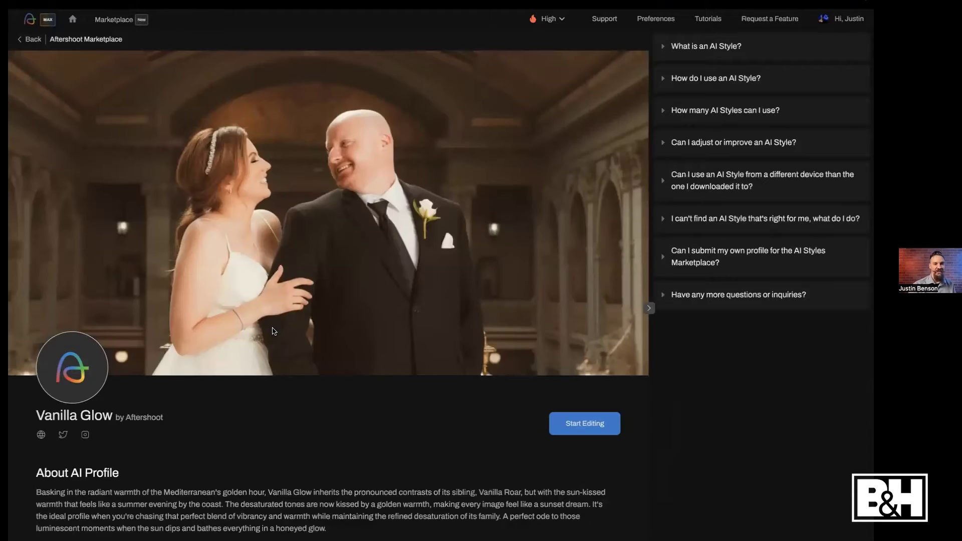
pyautogui.scroll(-5, 274, 331)
pyautogui.scroll(-10, 274, 331)
pyautogui.scroll(2, 274, 331)
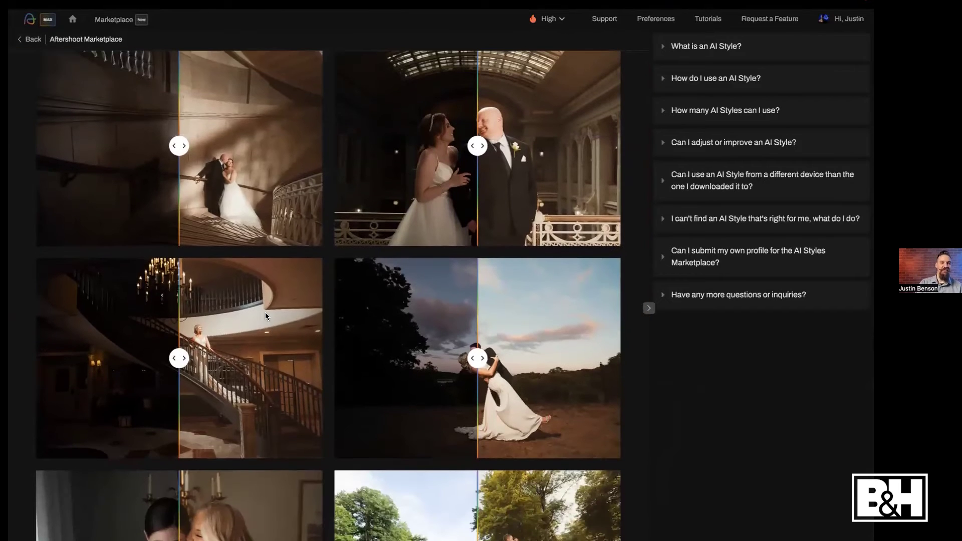
pyautogui.moveTo(179, 146); pyautogui.dragTo(36, 146)
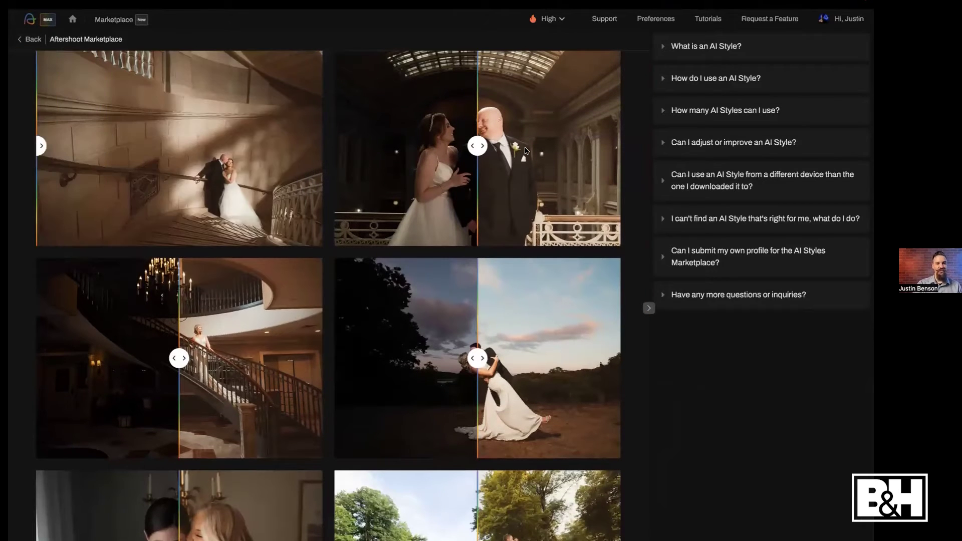
pyautogui.moveTo(478, 146); pyautogui.dragTo(337, 146)
pyautogui.scroll(11, 338, 150)
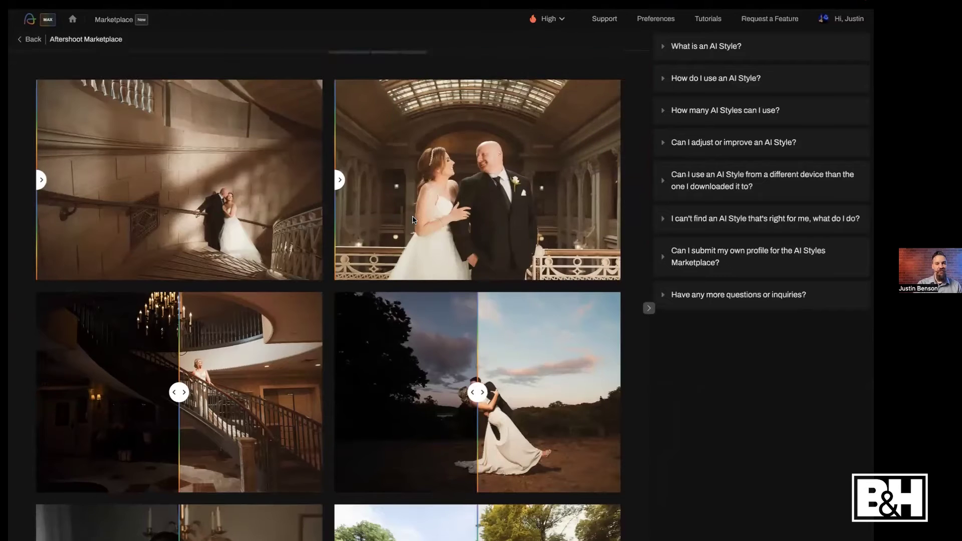
pyautogui.click(38, 41)
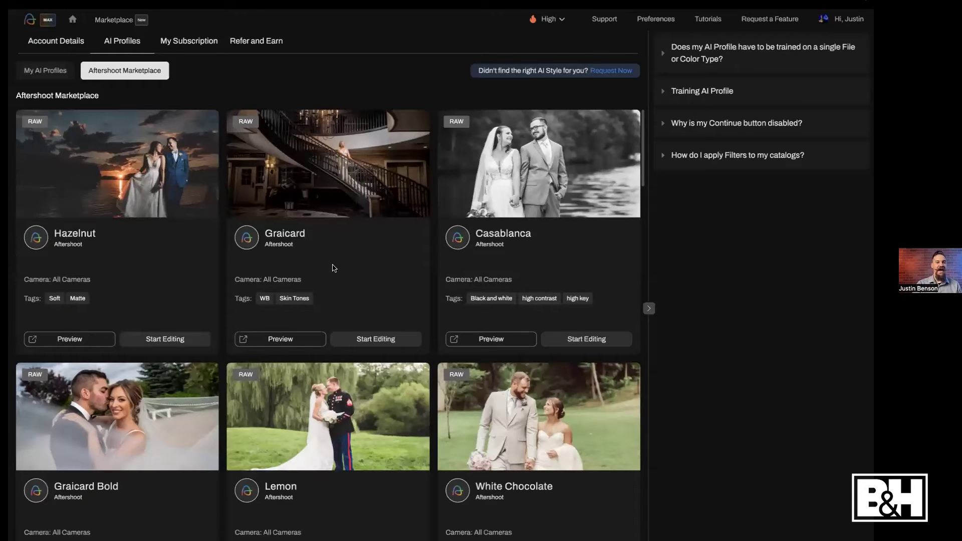
# Preview the Graicard profile and reveal its edit on the stone-staircase, arched-hall and chandelier-staircase samples
pyautogui.click(290, 345)
pyautogui.scroll(-10, 292, 357)
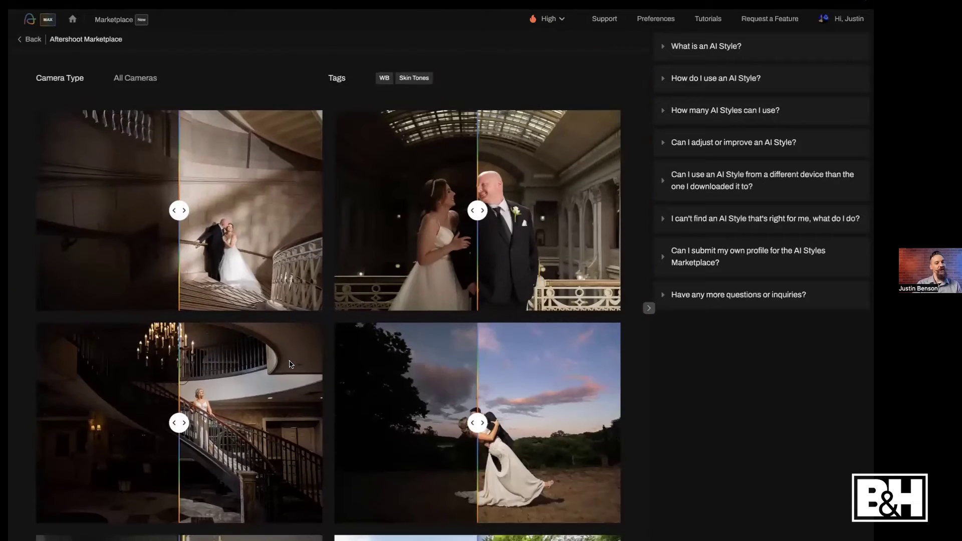
pyautogui.moveTo(481, 173); pyautogui.dragTo(370, 168)
pyautogui.moveTo(173, 166); pyautogui.dragTo(63, 168)
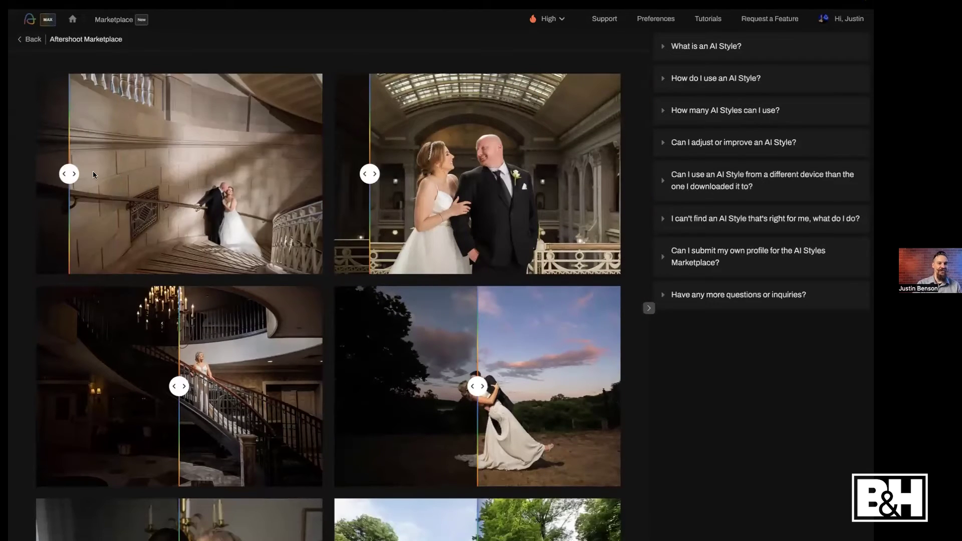
pyautogui.scroll(-2, 177, 287)
pyautogui.moveTo(178, 287); pyautogui.dragTo(74, 282)
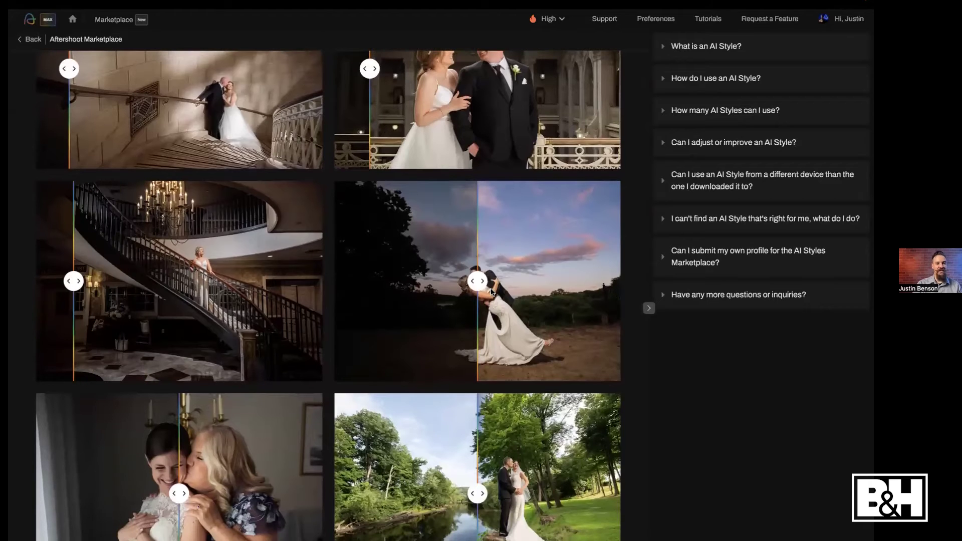
# Reveal the Graicard edit on the dusk-kiss, riverside and bride-hugging samples, and return to the Marketplace
pyautogui.moveTo(477, 281); pyautogui.dragTo(359, 283)
pyautogui.scroll(-2, 487, 324)
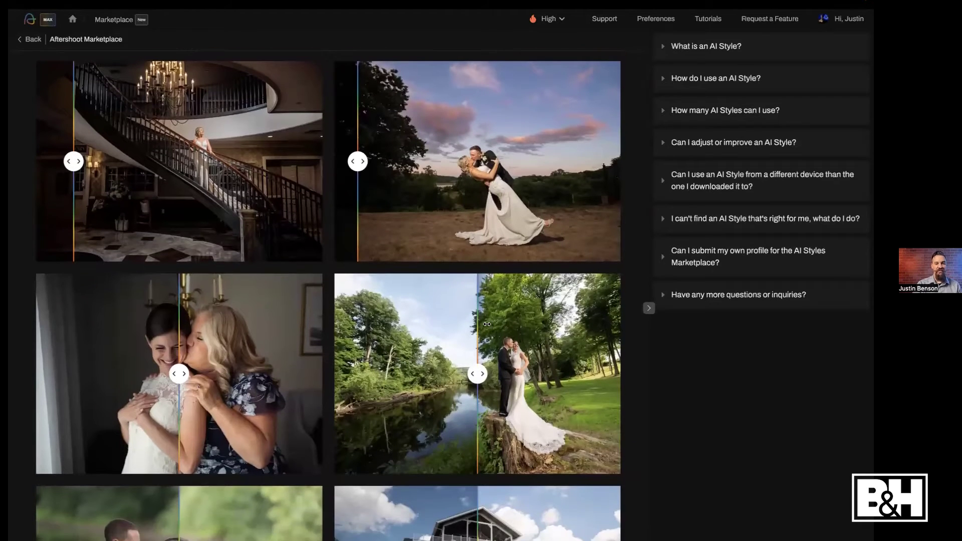
pyautogui.moveTo(483, 372); pyautogui.dragTo(360, 380)
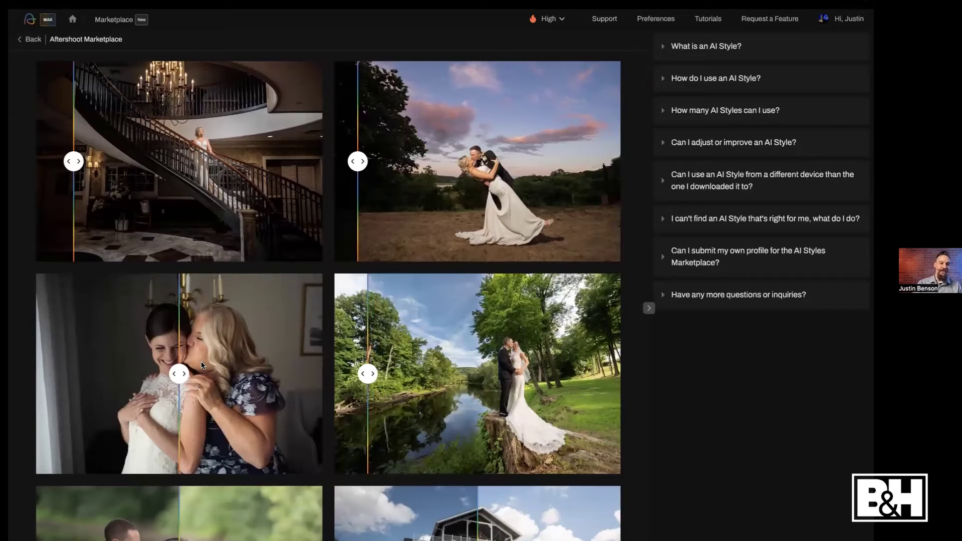
pyautogui.moveTo(179, 374); pyautogui.dragTo(79, 373)
pyautogui.scroll(10, 169, 303)
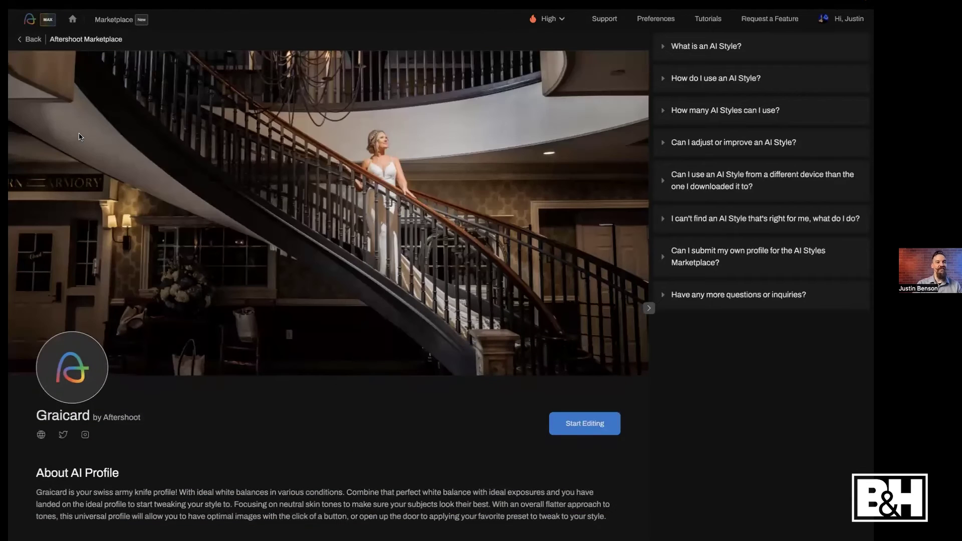
pyautogui.click(34, 40)
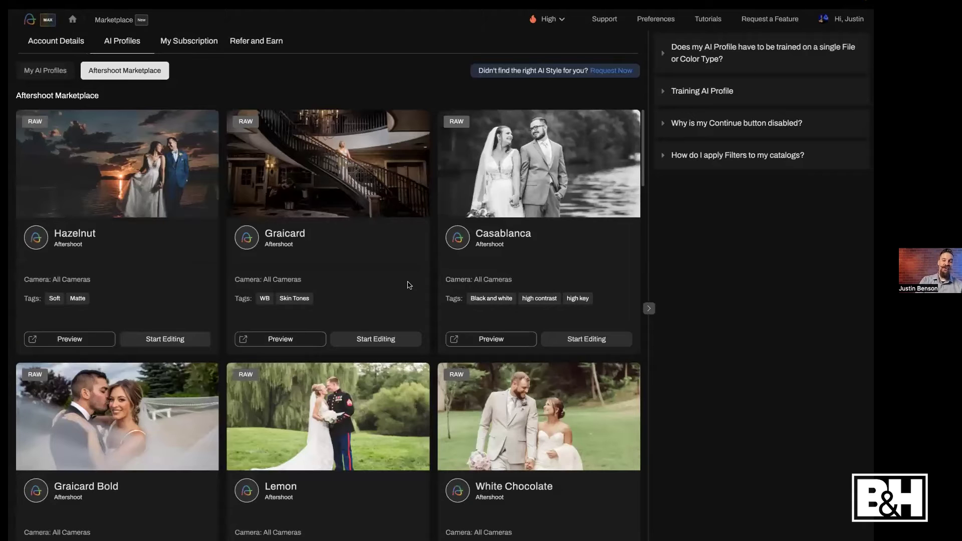
# Start a new edit with the Lemon profile from the Marketplace, and view the recent catalogs without adding any
pyautogui.scroll(-20, 409, 284)
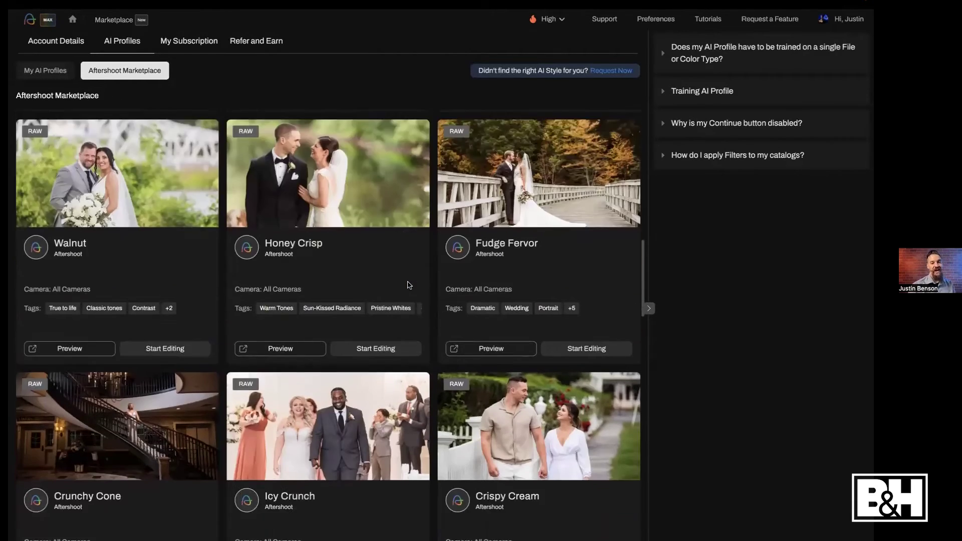
pyautogui.scroll(-15, 409, 284)
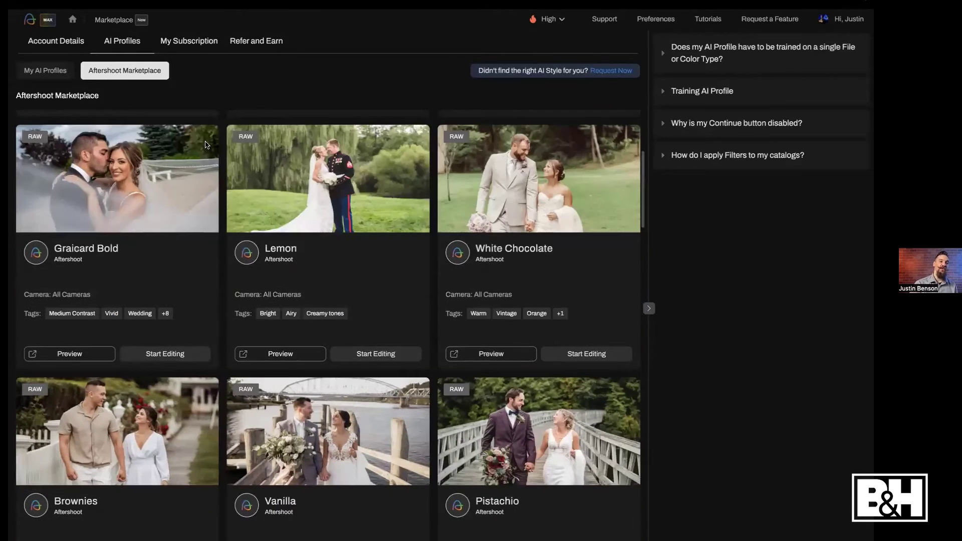
pyautogui.click(376, 354)
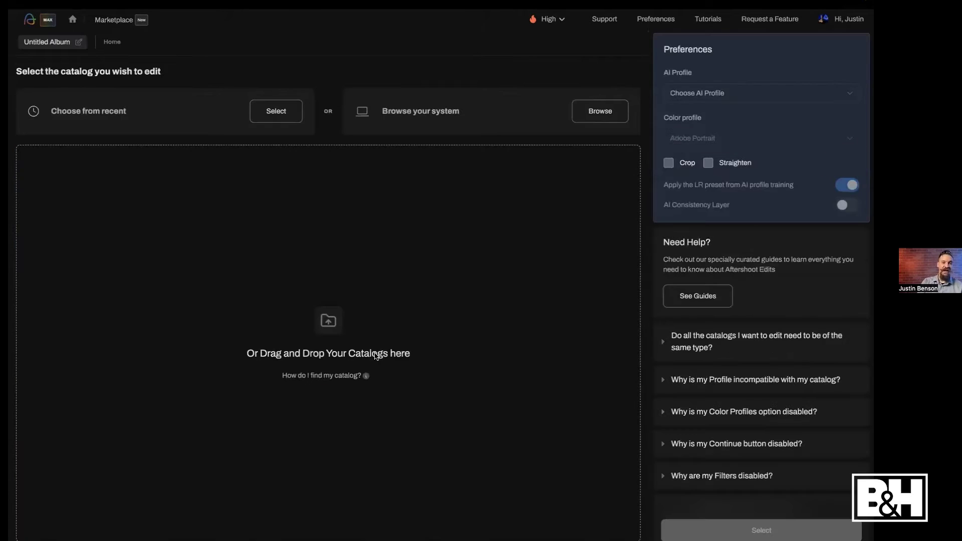
pyautogui.click(278, 114)
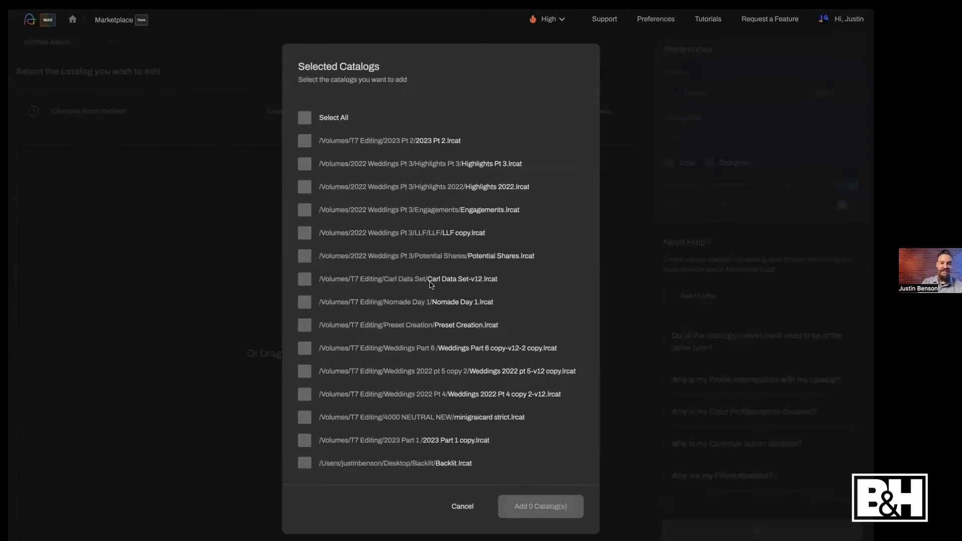
pyautogui.click(458, 504)
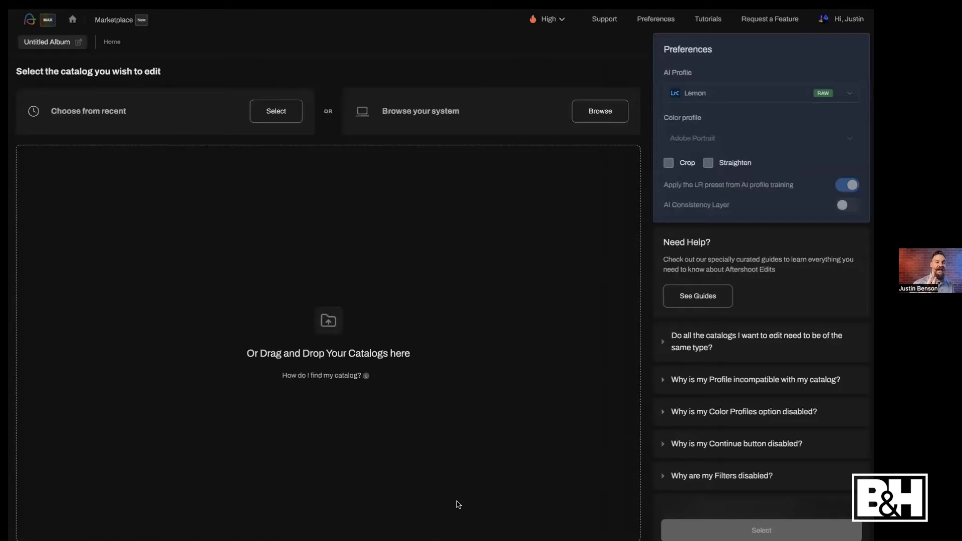
# Look through the AI profiles available for the new edit and keep Lemon selected
pyautogui.click(784, 94)
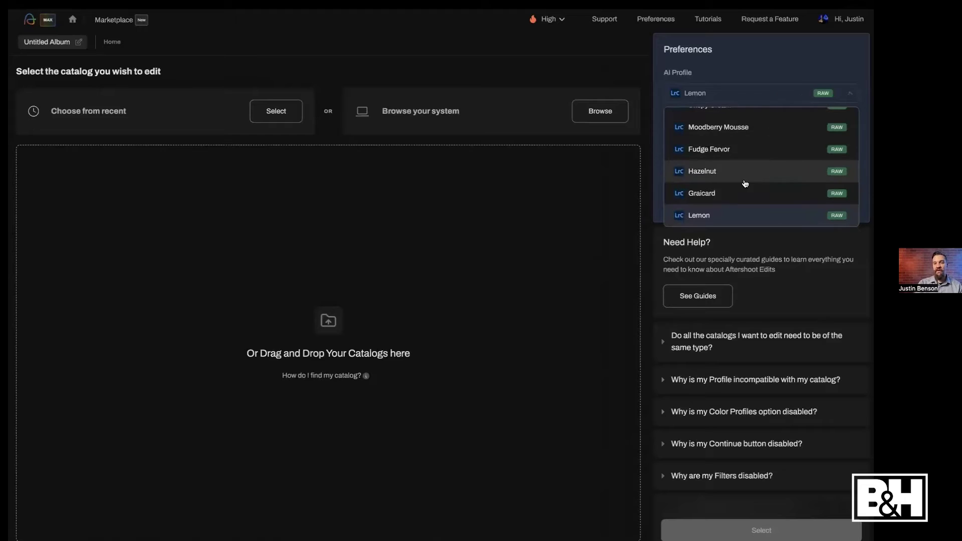
pyautogui.scroll(3, 744, 185)
pyautogui.scroll(1, 745, 184)
pyautogui.click(500, 282)
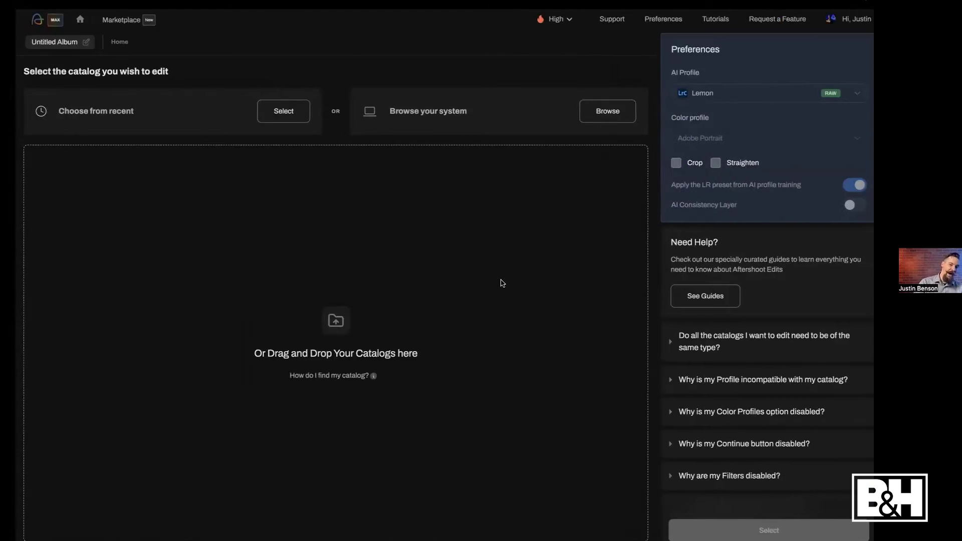
# Switch to Lightroom Classic and view photo 3 with the Walnut, Pistachio, Vanilla, White Chocolate and Brownies edits from its history
pyautogui.press('super+Tab')
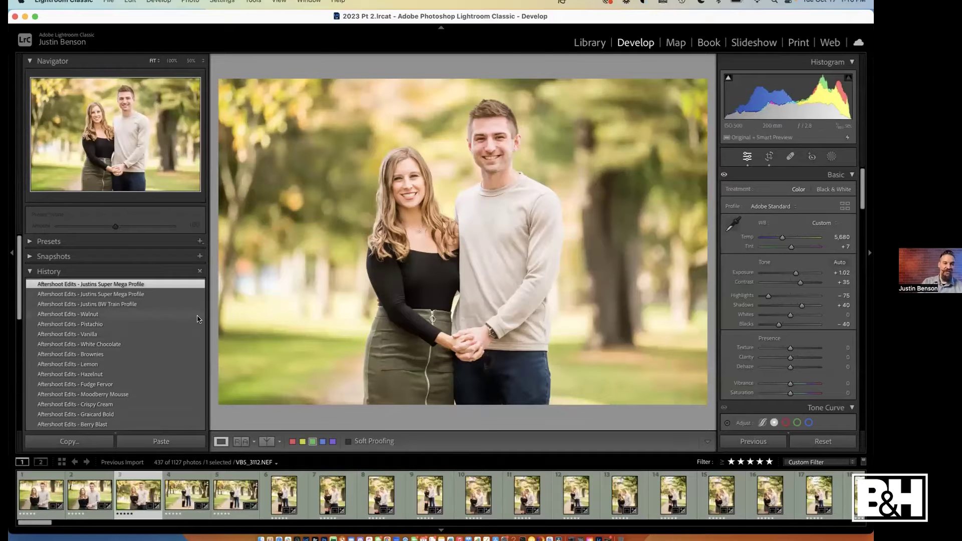
pyautogui.click(186, 315)
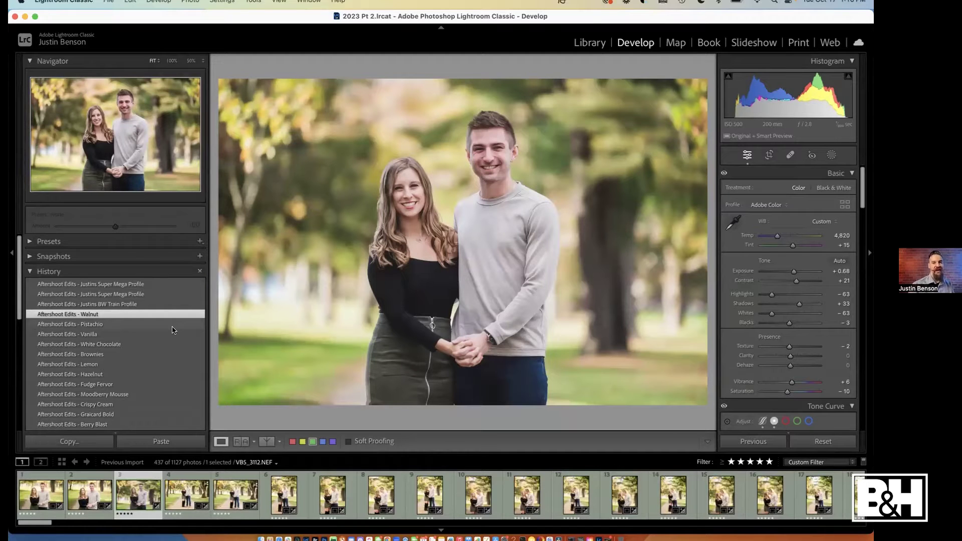
pyautogui.click(173, 325)
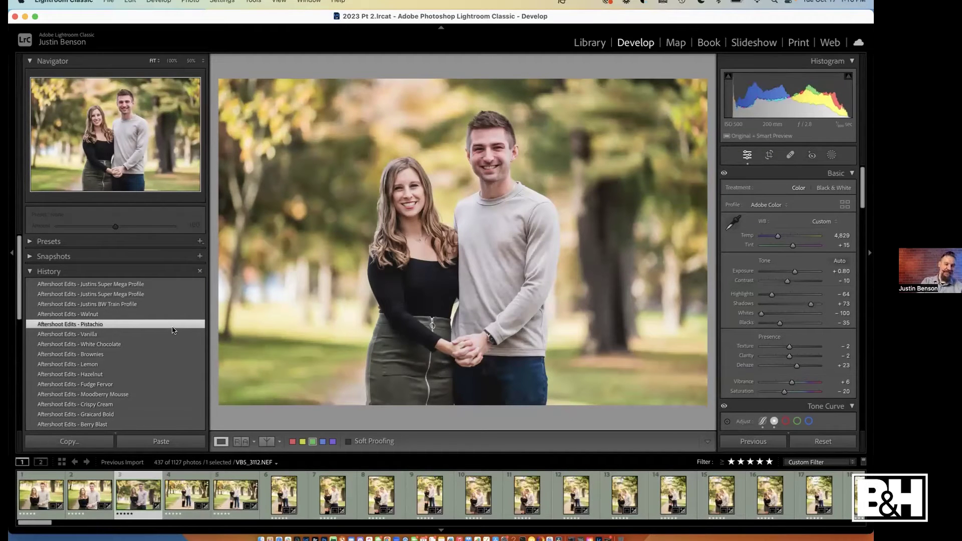
pyautogui.click(170, 335)
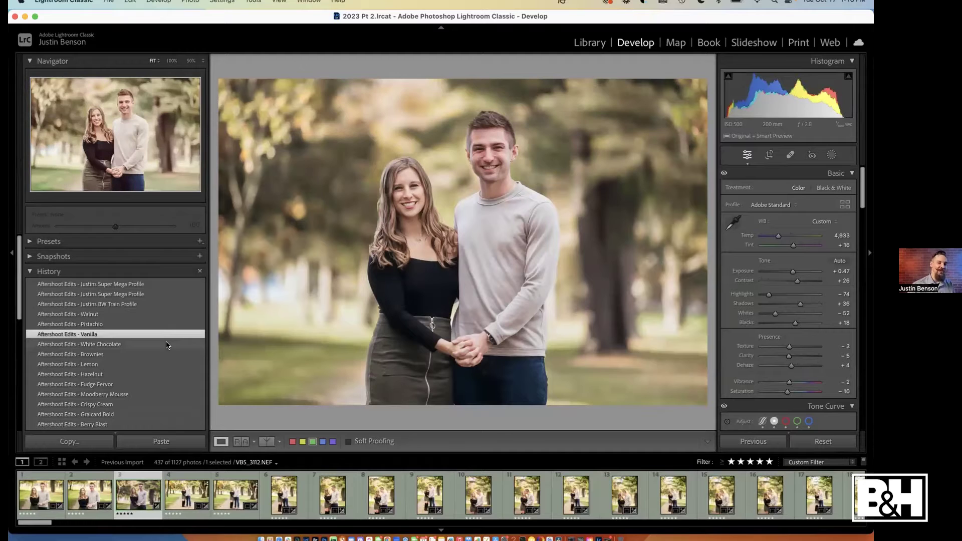
pyautogui.click(167, 344)
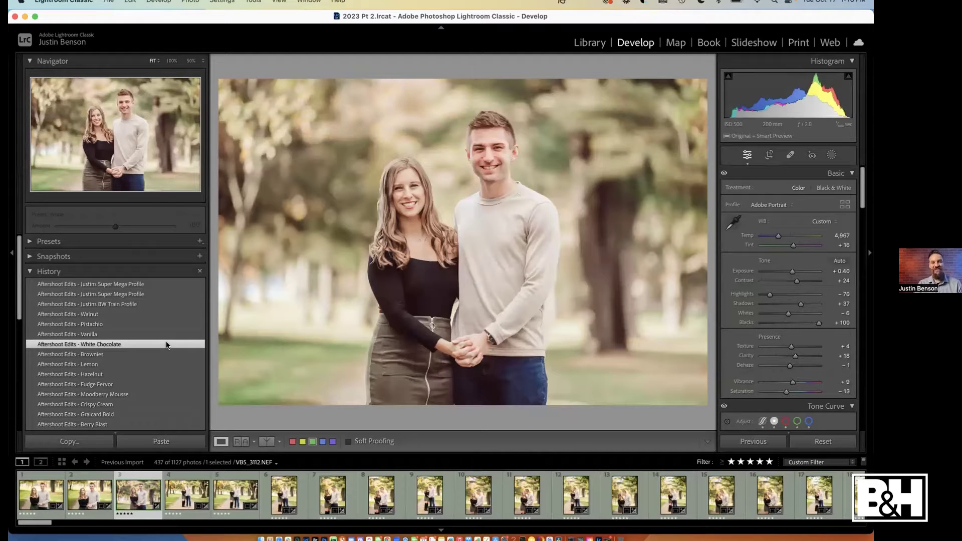
pyautogui.click(162, 354)
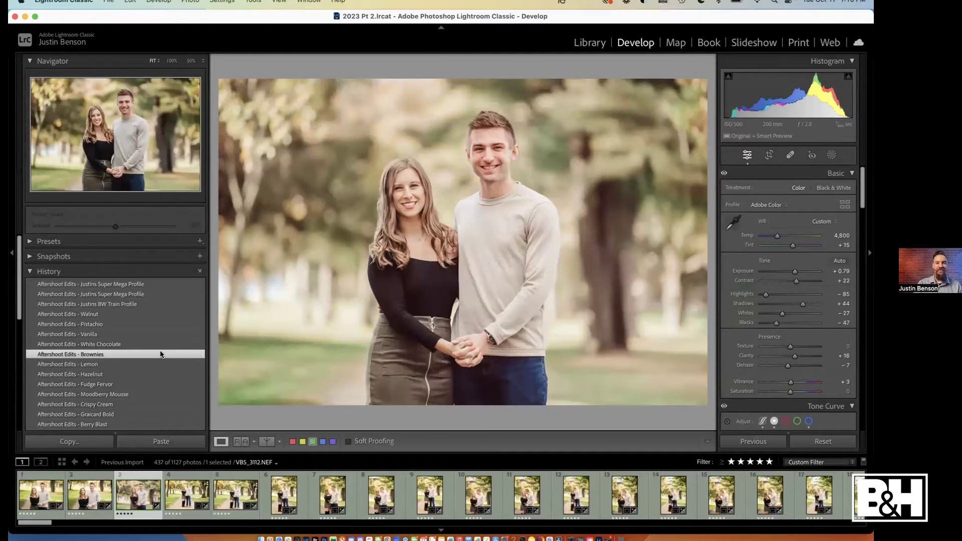
# View photo 3 with the Lemon, Hazelnut, Fudge Fervor, Moodberry Mousse, Crispy Cream and Graicard Bold edits from its history
pyautogui.click(151, 365)
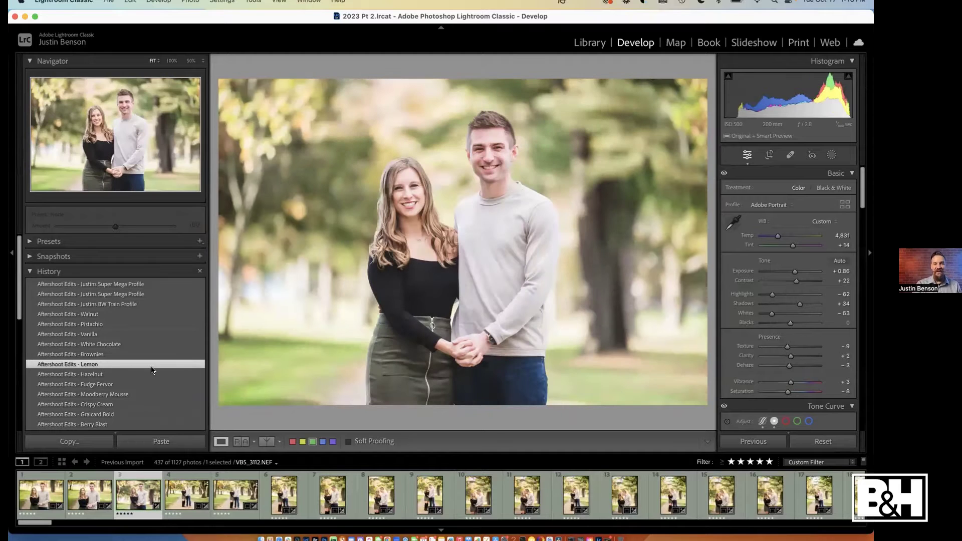
pyautogui.click(149, 375)
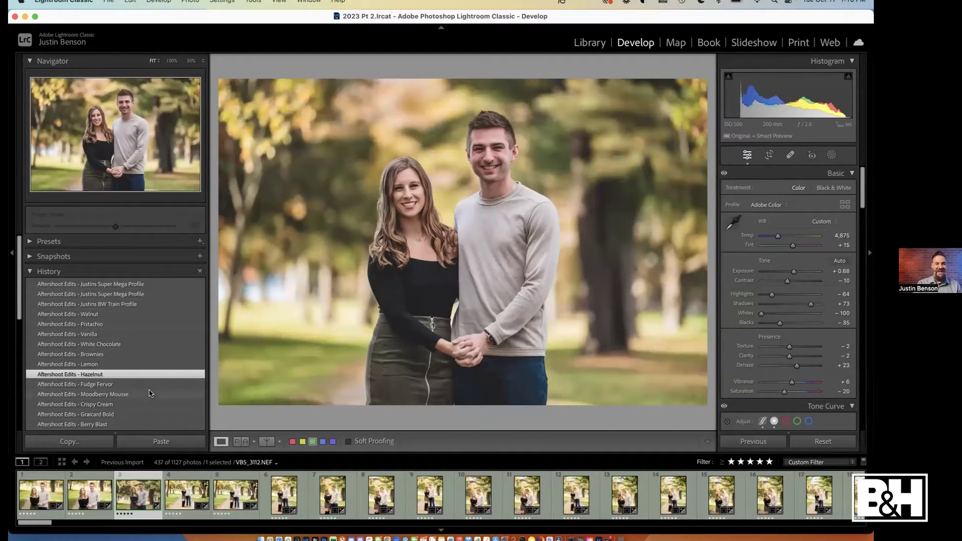
pyautogui.click(148, 385)
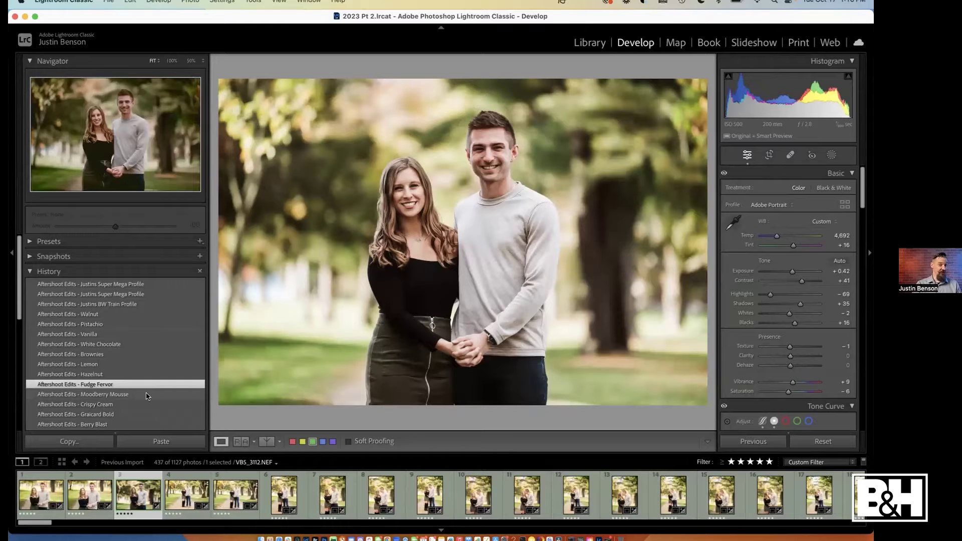
pyautogui.click(147, 395)
pyautogui.scroll(-2, 146, 376)
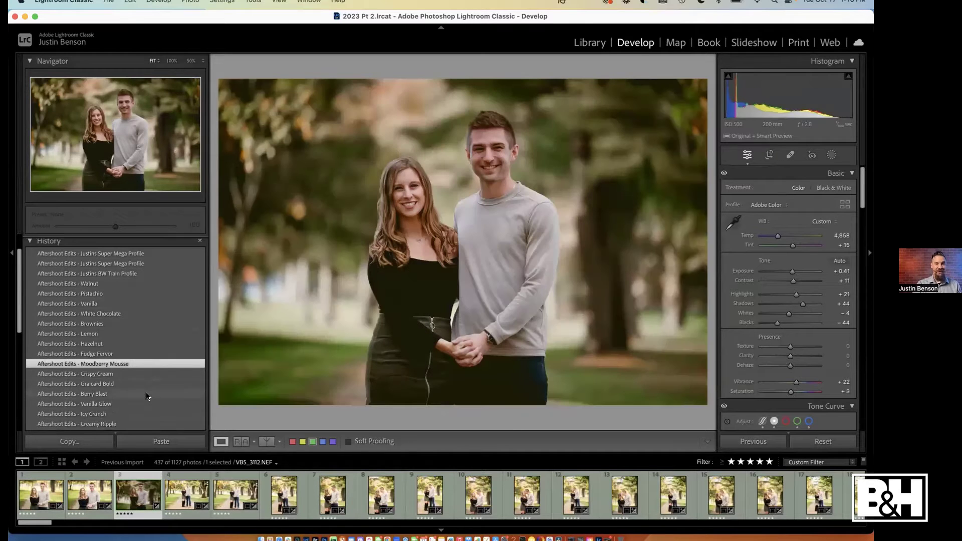
pyautogui.click(144, 365)
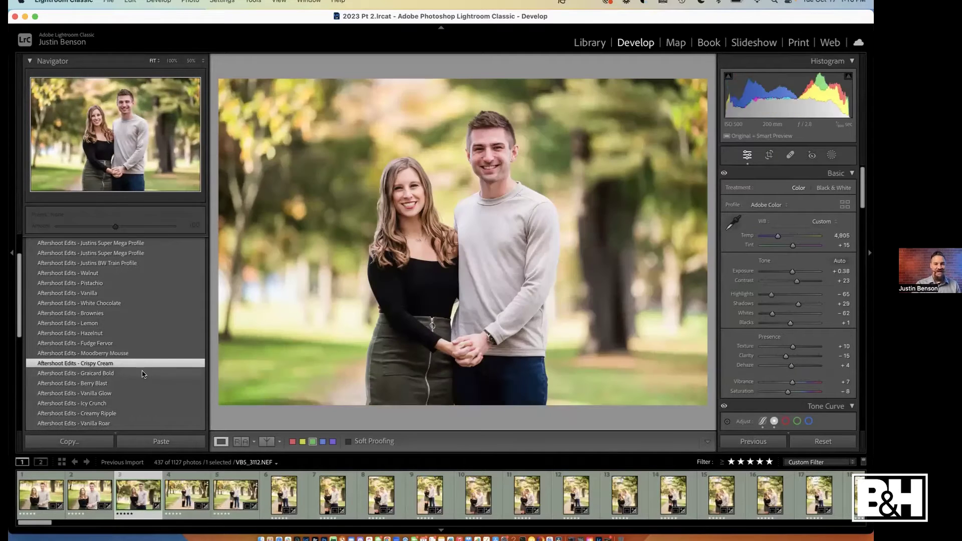
pyautogui.click(142, 374)
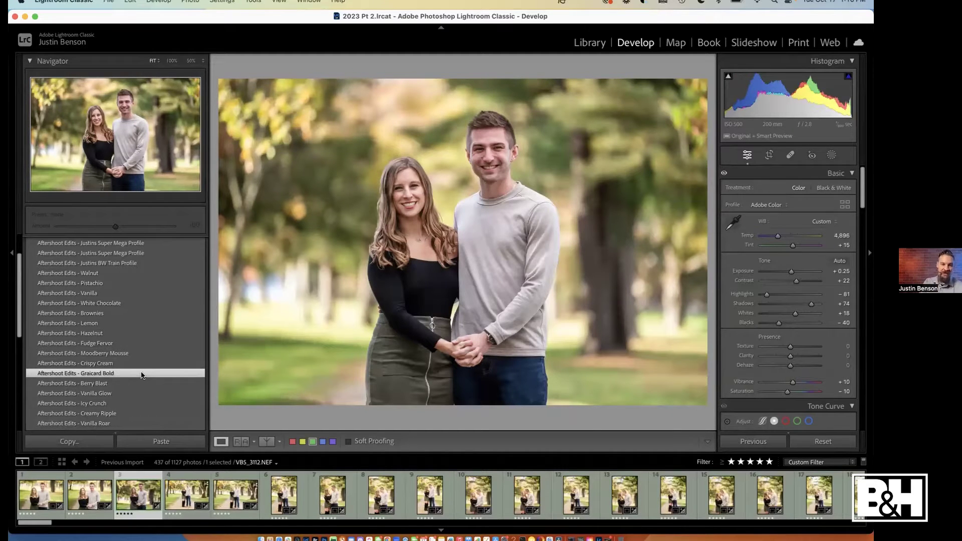
# View photo 3 with the Berry Blast, Vanilla Glow, Icy Crunch, Creamy Ripple, Vanilla Roar and Honey Crisp edits from its history
pyautogui.click(130, 385)
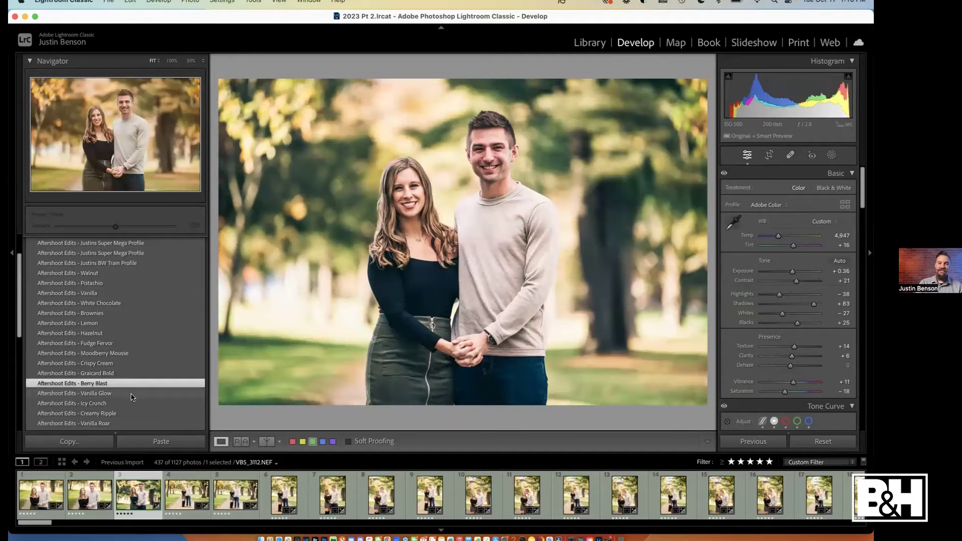
pyautogui.click(133, 395)
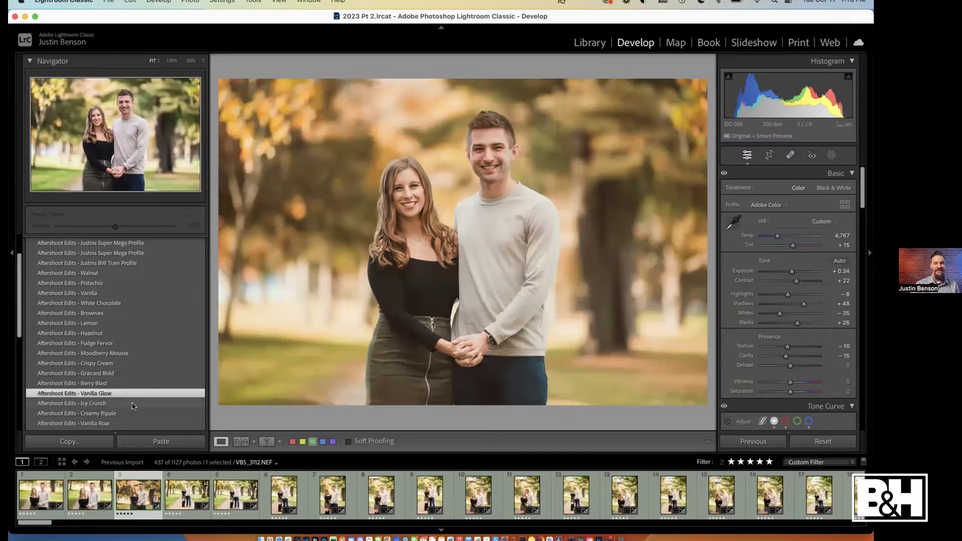
pyautogui.click(133, 405)
pyautogui.click(135, 414)
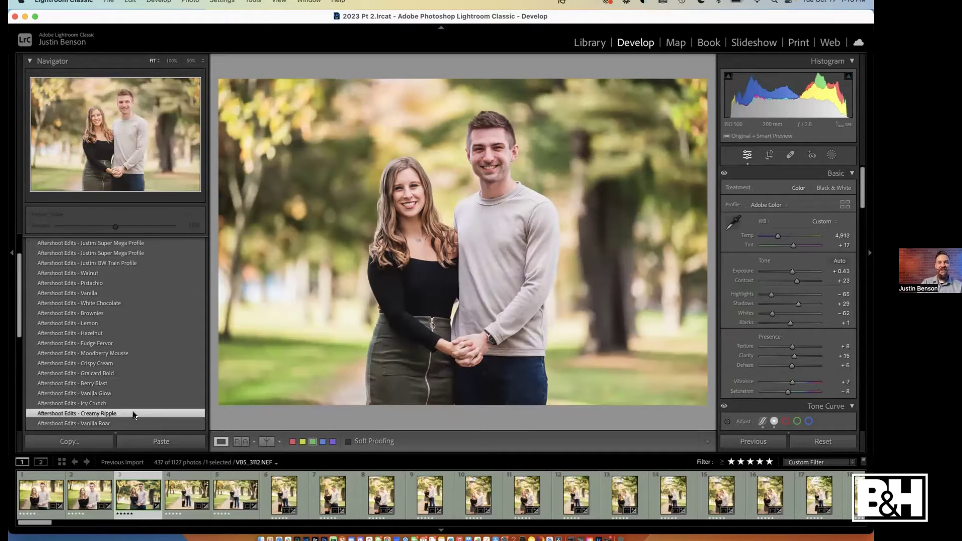
pyautogui.scroll(-2, 131, 401)
pyautogui.click(127, 370)
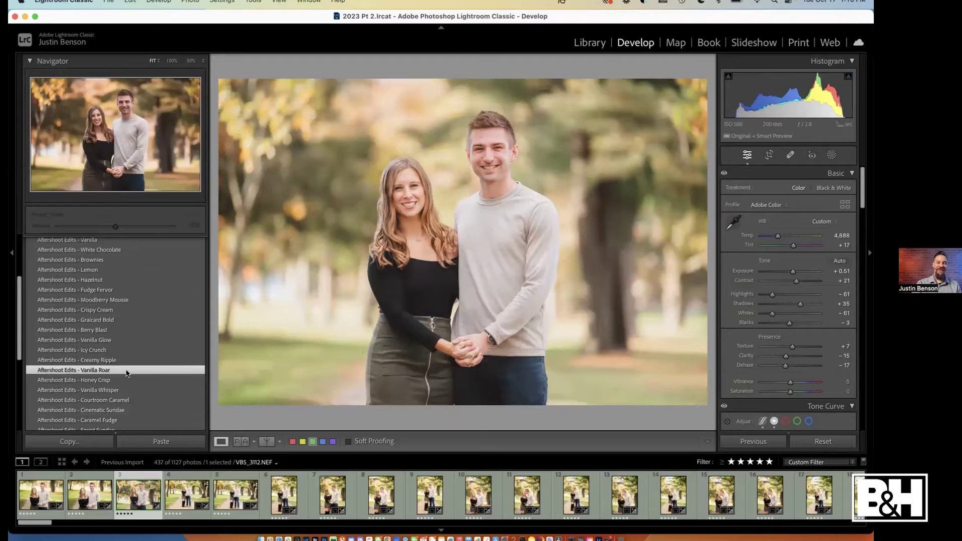
pyautogui.click(122, 381)
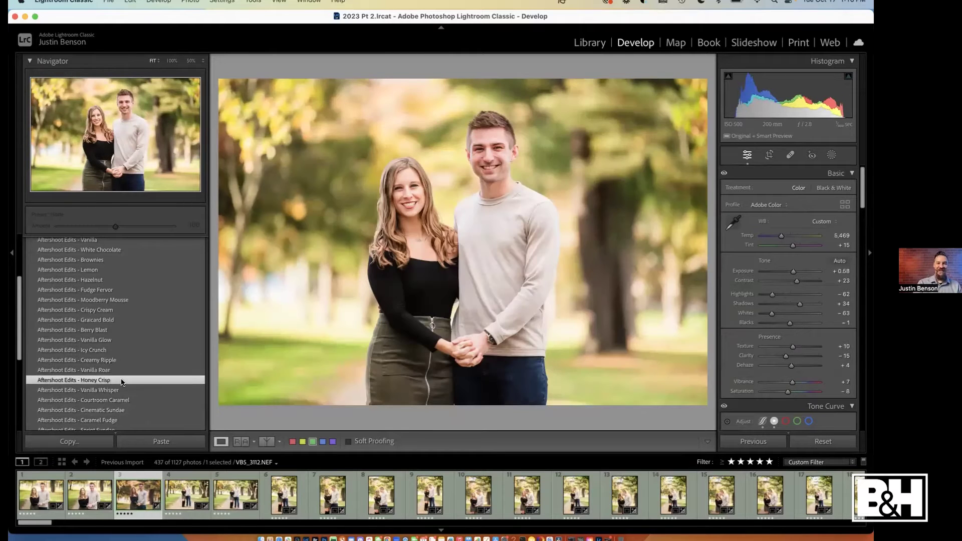
# View photo 3 with the Vanilla Whisper, Courtroom Caramel, Caramel Fudge, Sprint Sundae, Mocca Mystique and Dreamy Drizzle edits from its history
pyautogui.click(123, 390)
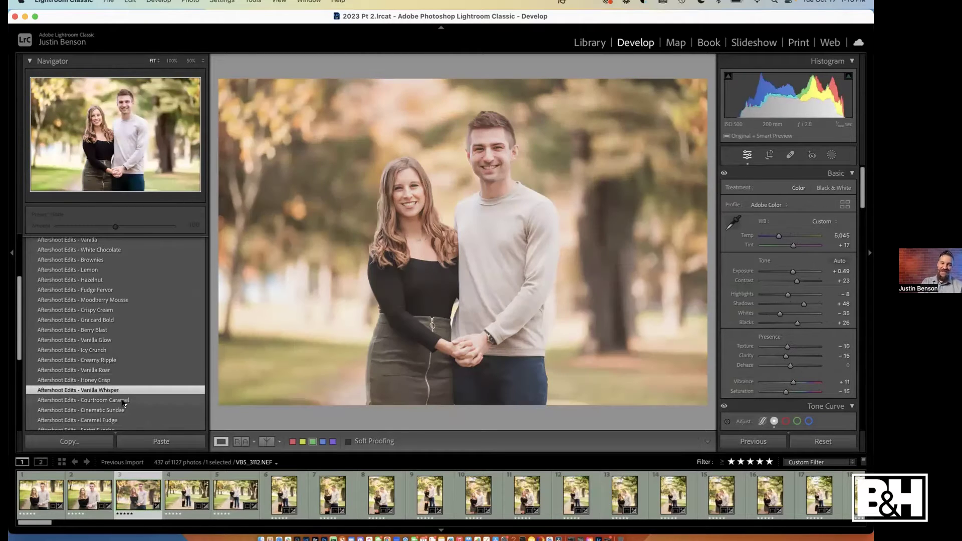
pyautogui.click(122, 401)
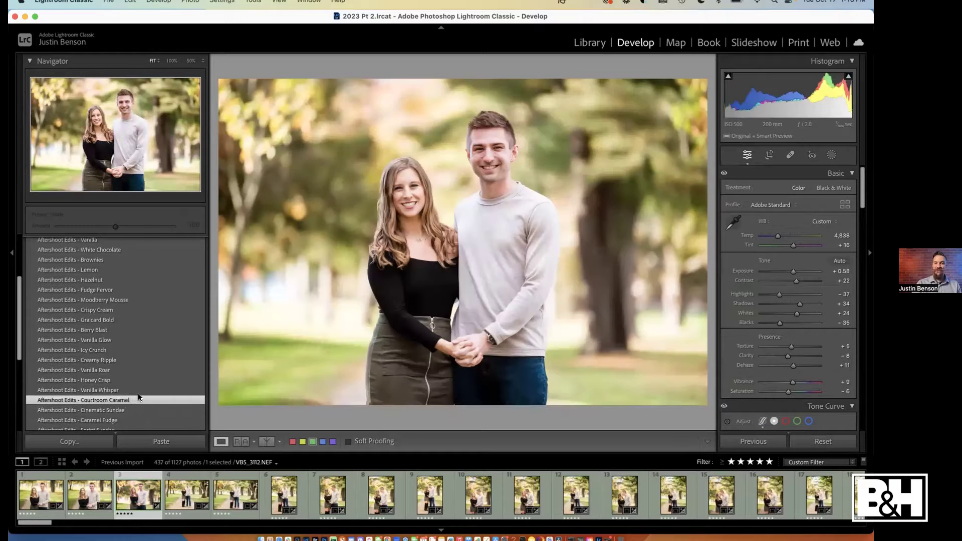
pyautogui.scroll(-2, 133, 351)
pyautogui.click(133, 345)
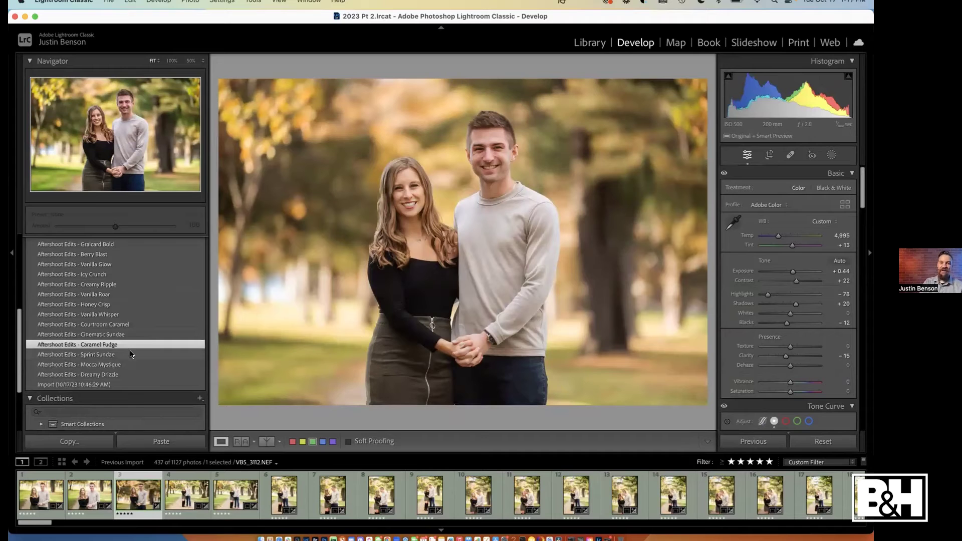
pyautogui.click(132, 354)
pyautogui.click(128, 365)
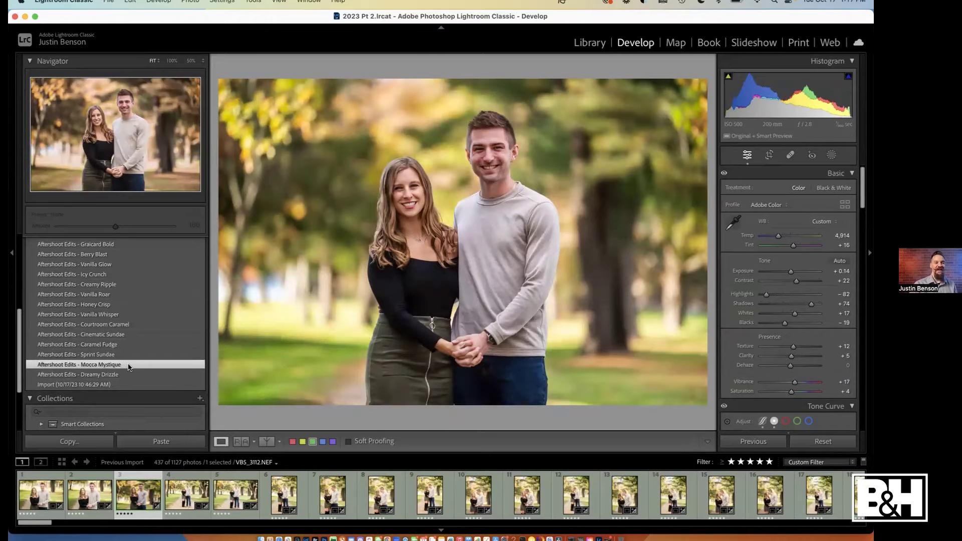
pyautogui.click(128, 375)
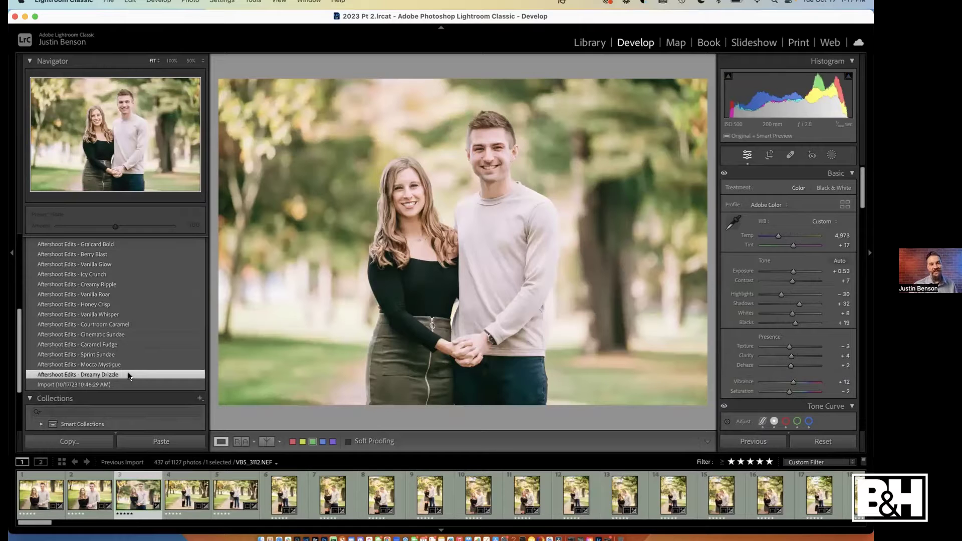
# Reset photo 3 to view it unedited, undo the reset, and view the black-and-white (BW Train) profile edit from its history
pyautogui.scroll(5, 138, 360)
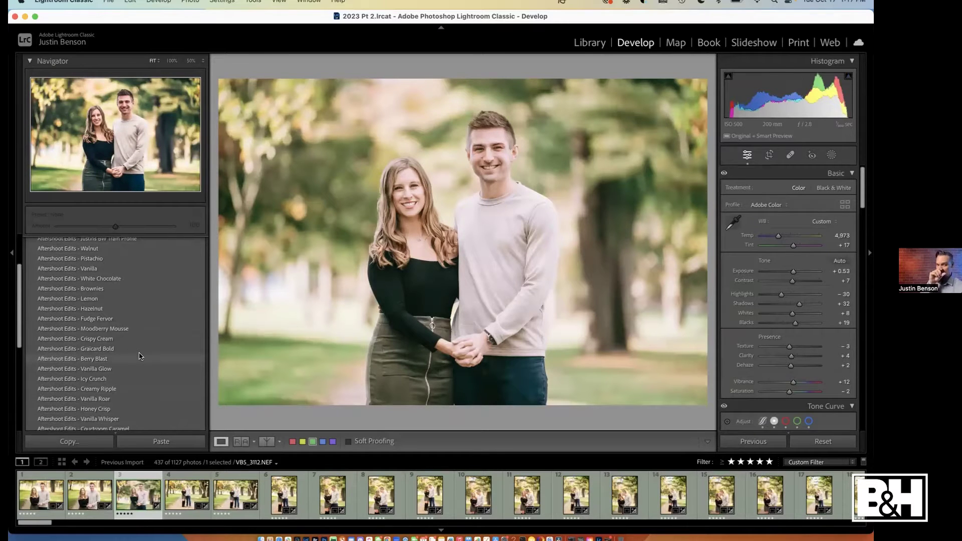
pyautogui.scroll(3, 139, 357)
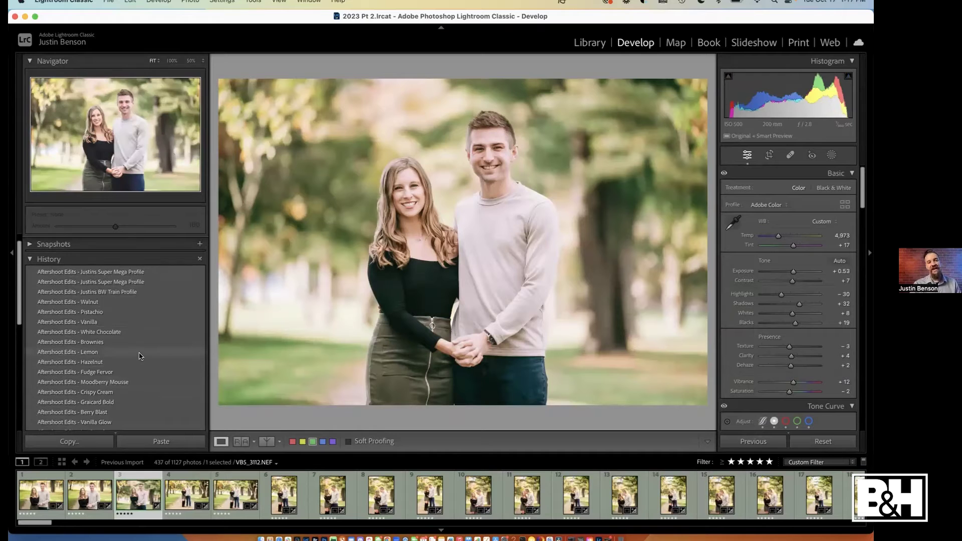
pyautogui.click(845, 443)
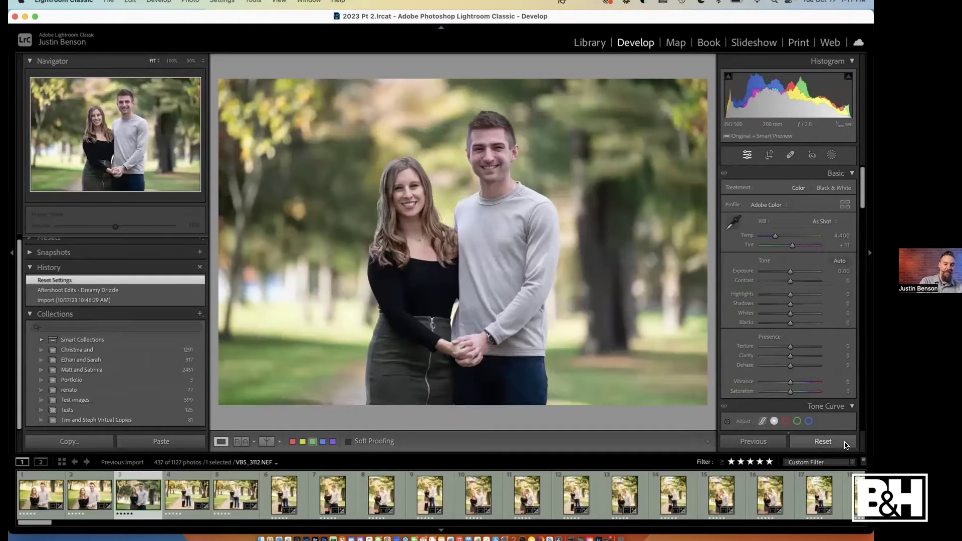
pyautogui.press('super+z')
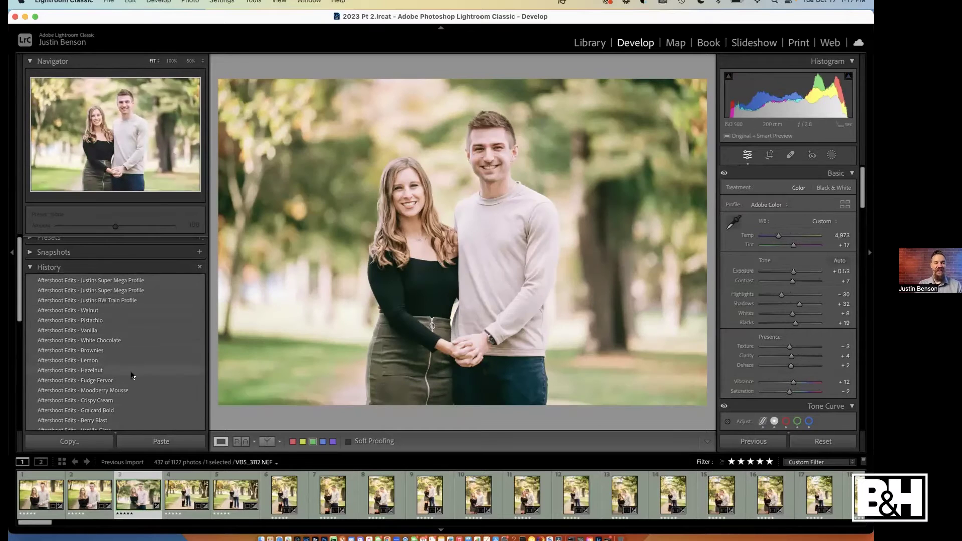
pyautogui.scroll(1, 133, 376)
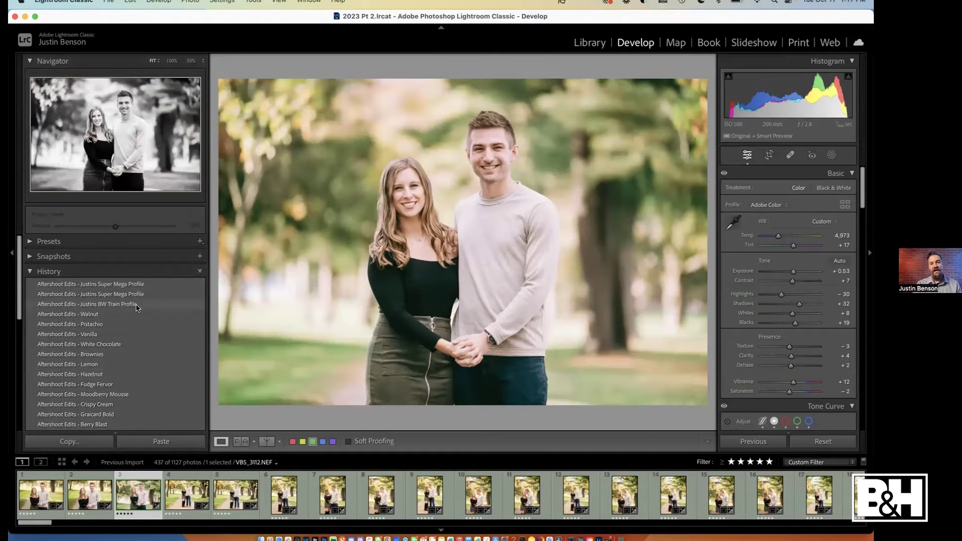
pyautogui.click(137, 305)
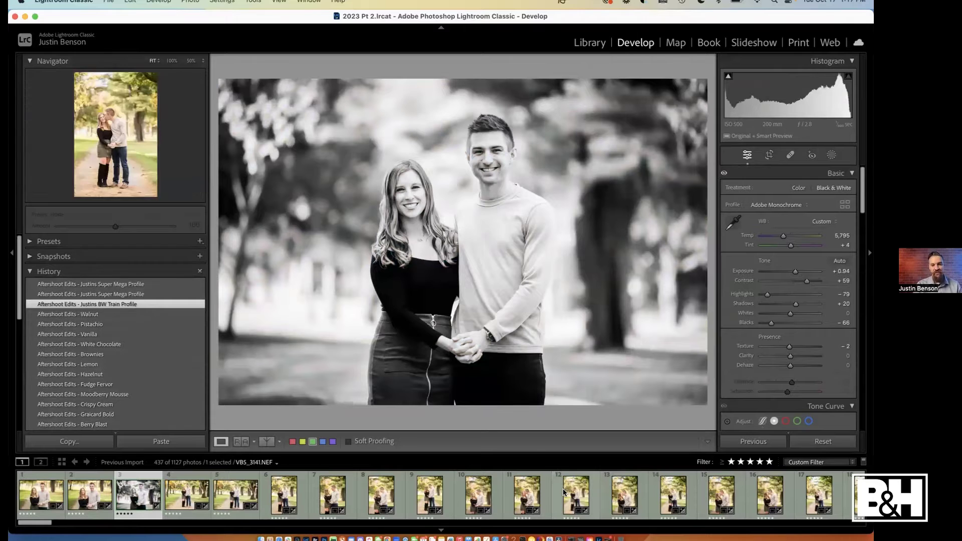
# Browse further through the album's photos and open photo 169 of the couple embracing in the field
pyautogui.scroll(-5, 565, 495)
pyautogui.scroll(-5, 565, 495)
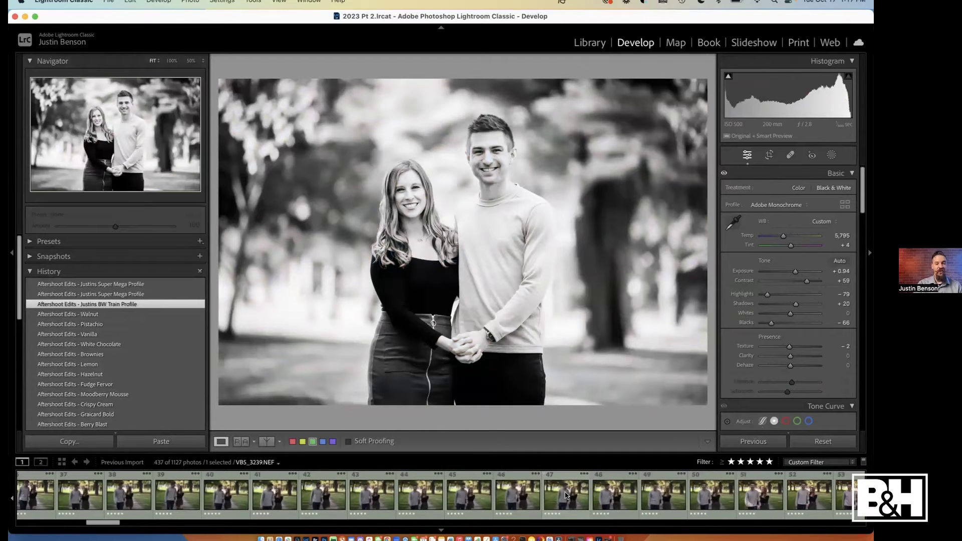
pyautogui.scroll(-1, 565, 496)
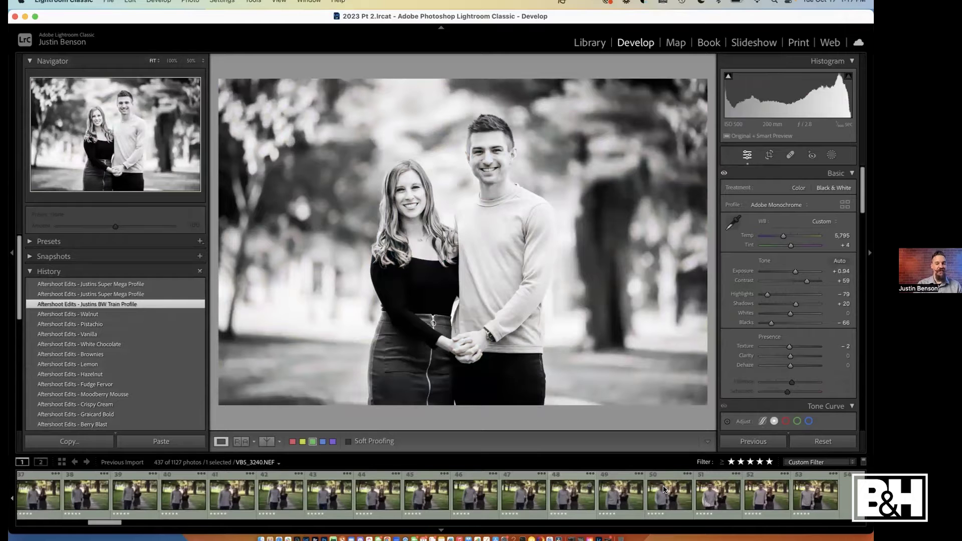
pyautogui.scroll(-2, 664, 489)
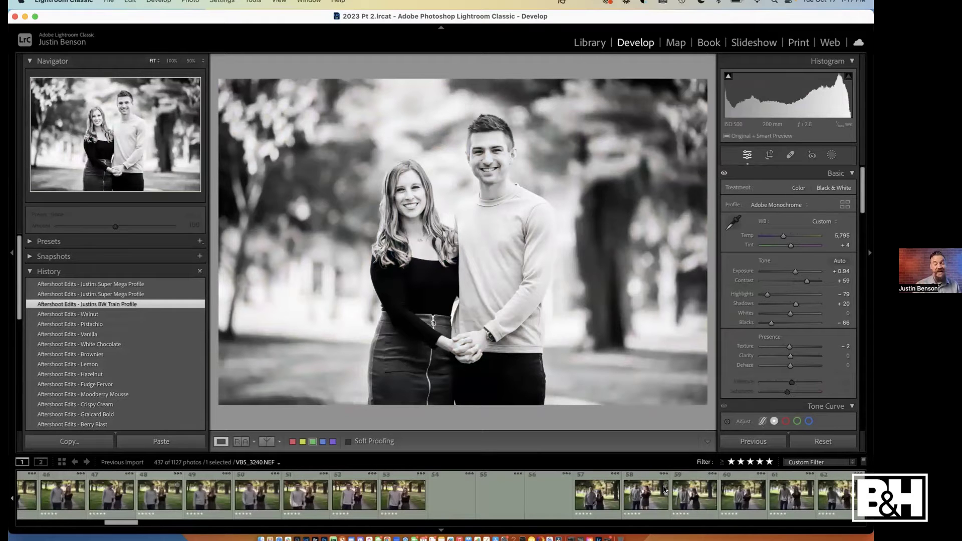
pyautogui.scroll(-12, 664, 489)
pyautogui.scroll(-12, 665, 489)
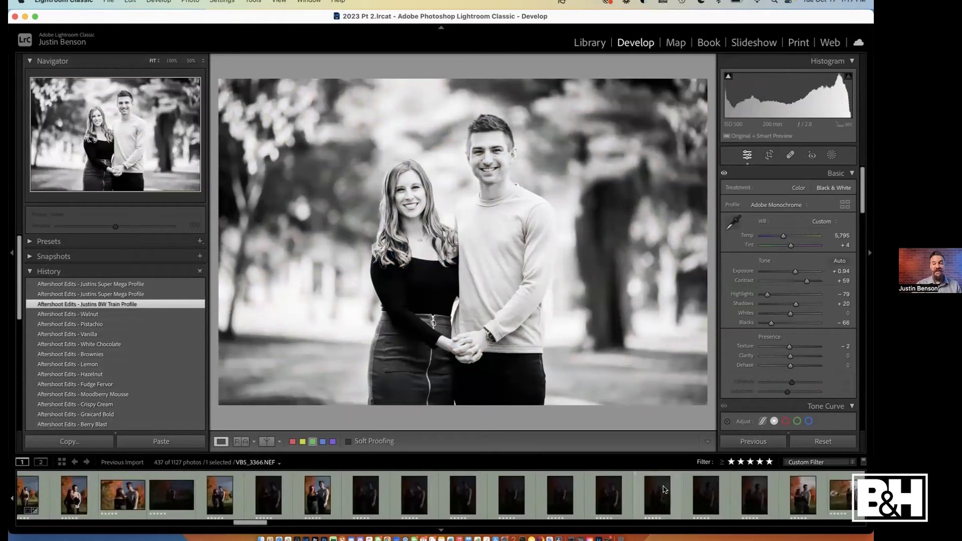
pyautogui.scroll(-6, 664, 490)
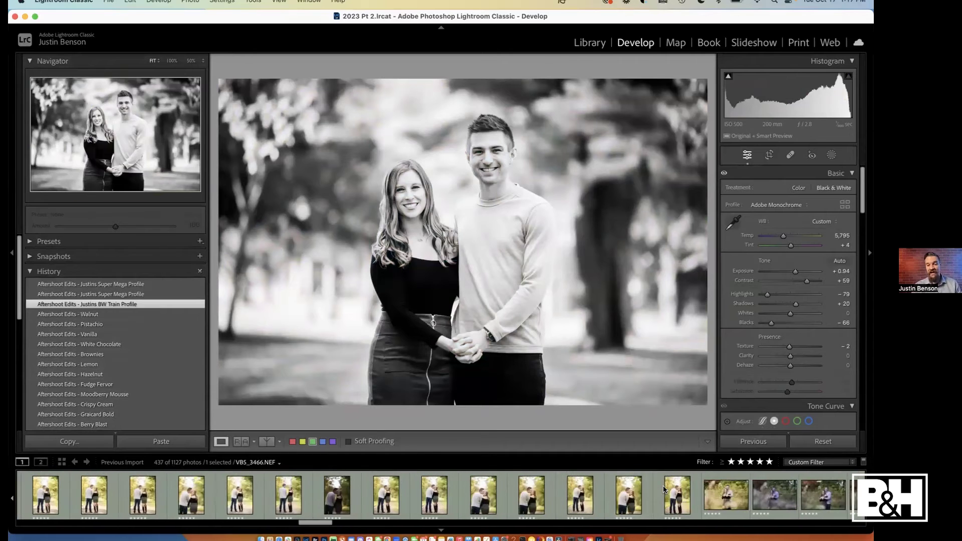
pyautogui.scroll(-4, 664, 489)
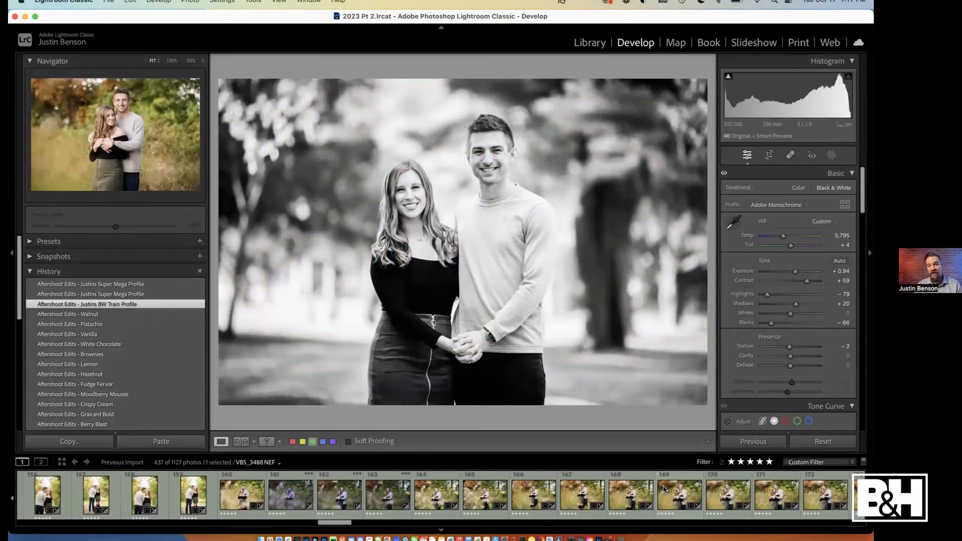
pyautogui.click(664, 490)
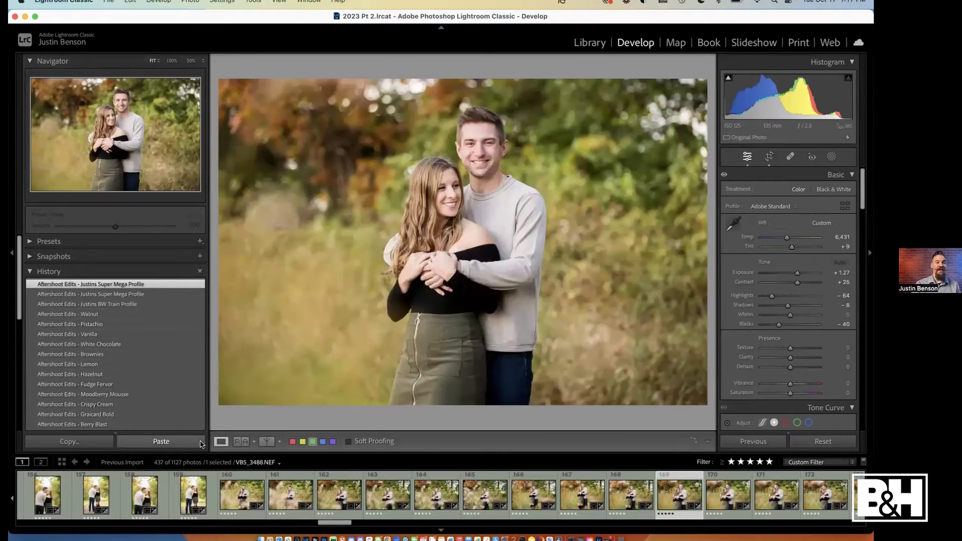
# View photo 169 with the Walnut, Pistachio, Vanilla, White Chocolate, Brownies, Lemon and Hazelnut edits from its history
pyautogui.click(127, 314)
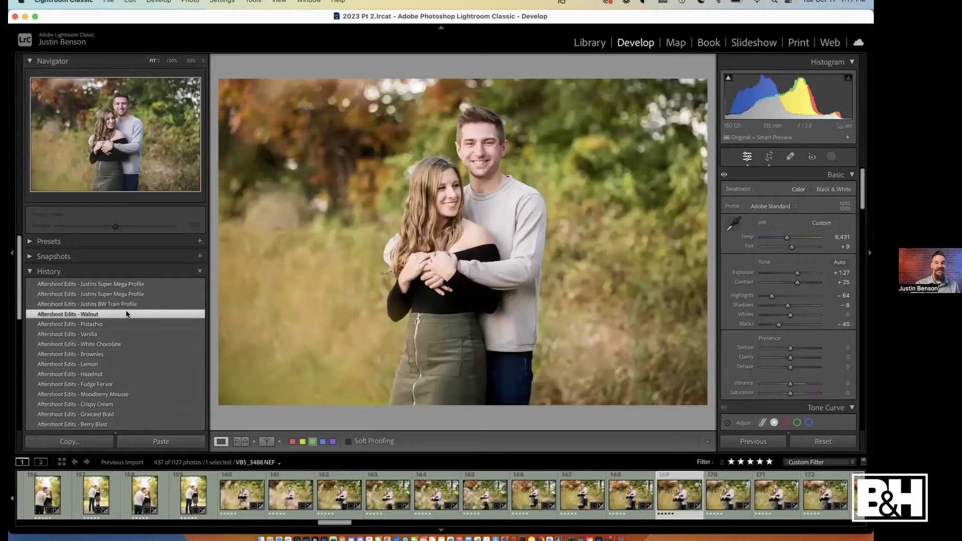
pyautogui.click(123, 325)
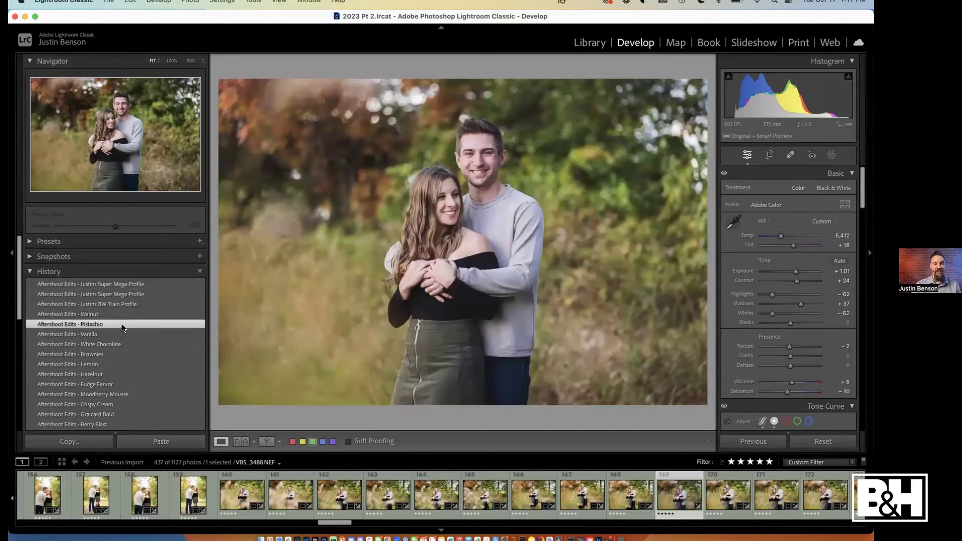
pyautogui.click(121, 335)
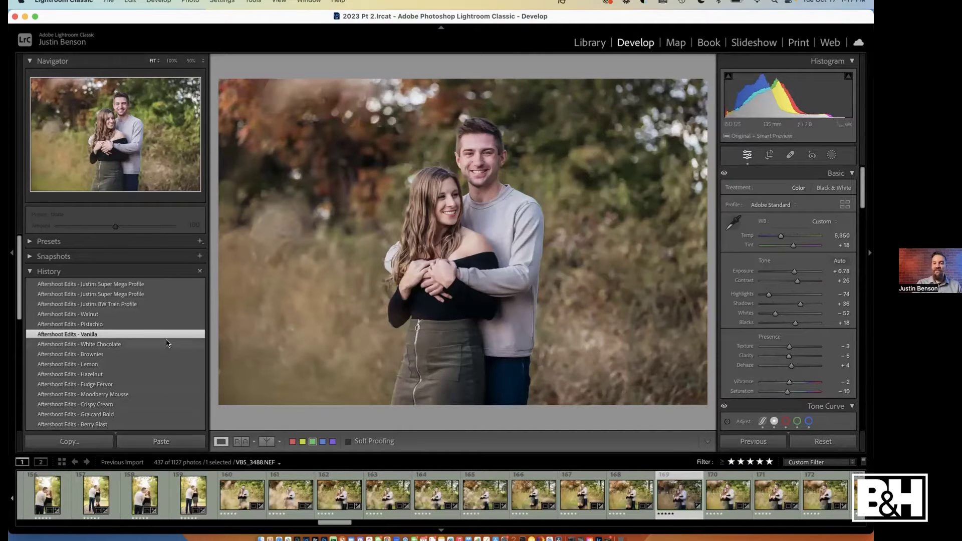
pyautogui.click(168, 343)
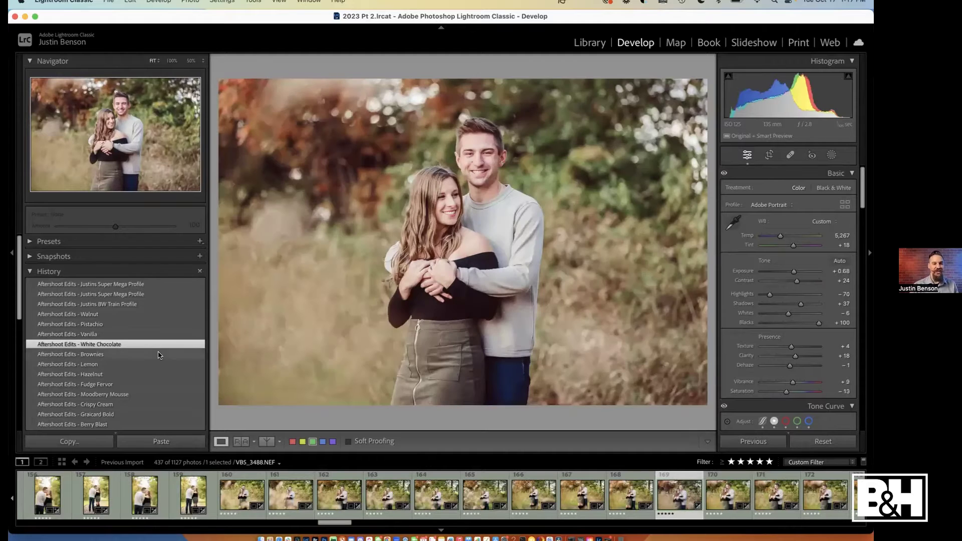
pyautogui.click(158, 355)
pyautogui.click(156, 365)
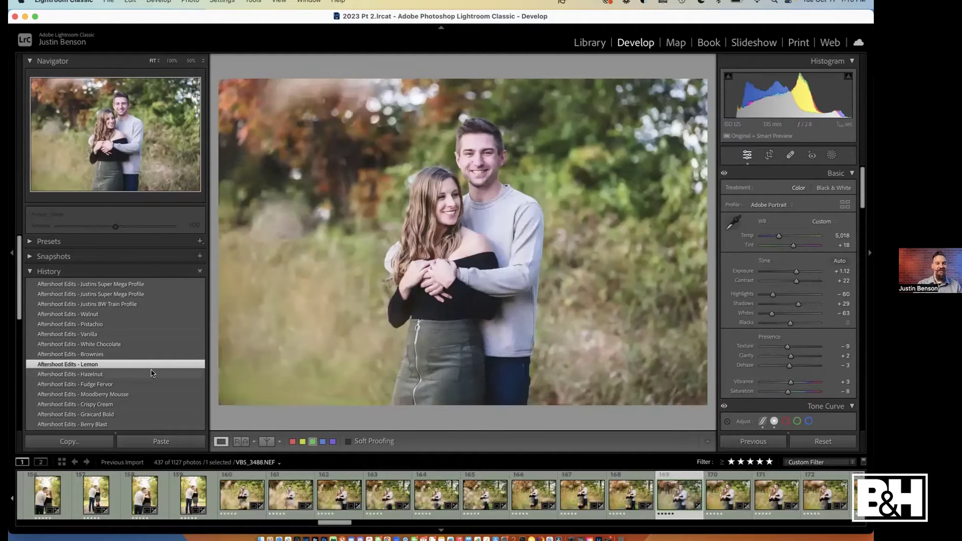
pyautogui.click(152, 374)
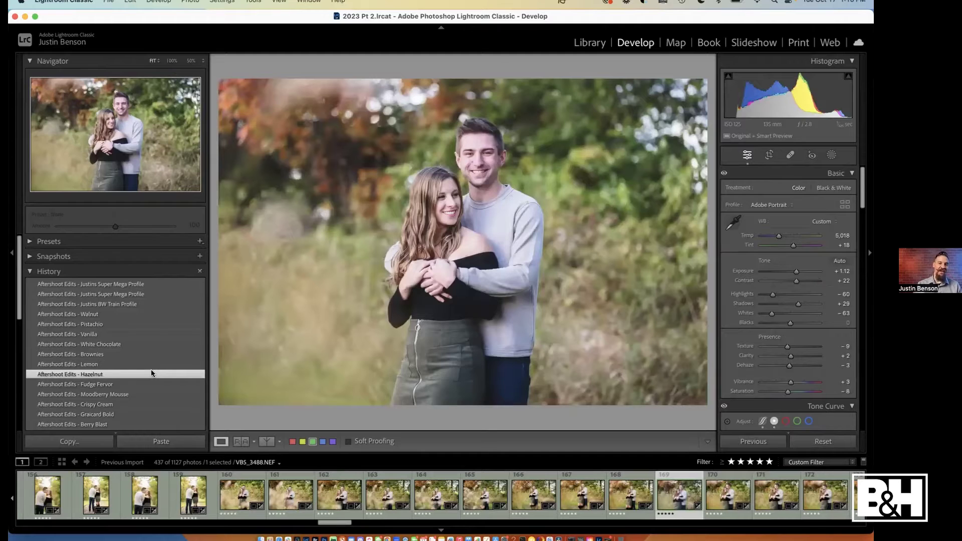
# View photo 169 with the Fudge Fervor edit and the most recent Super Mega Profile edit from its history
pyautogui.click(141, 385)
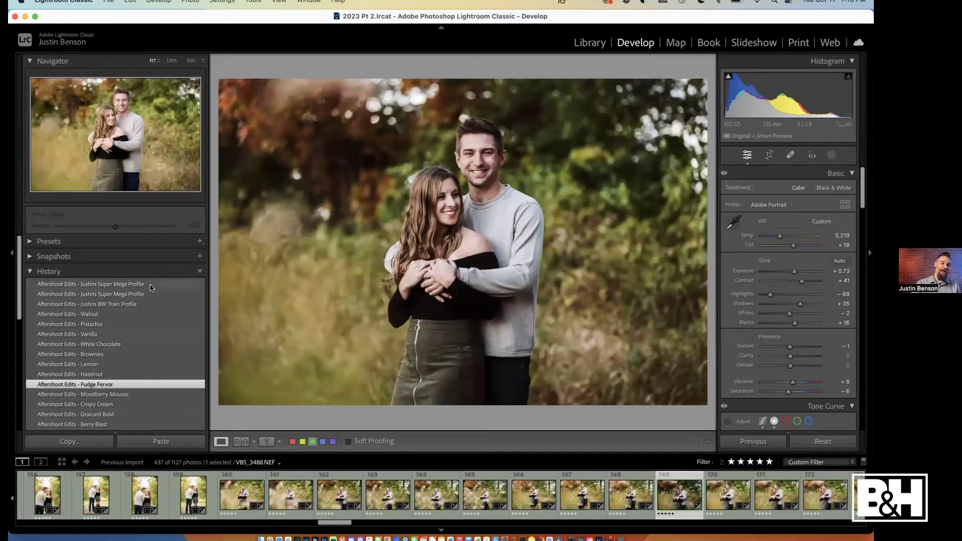
pyautogui.click(149, 284)
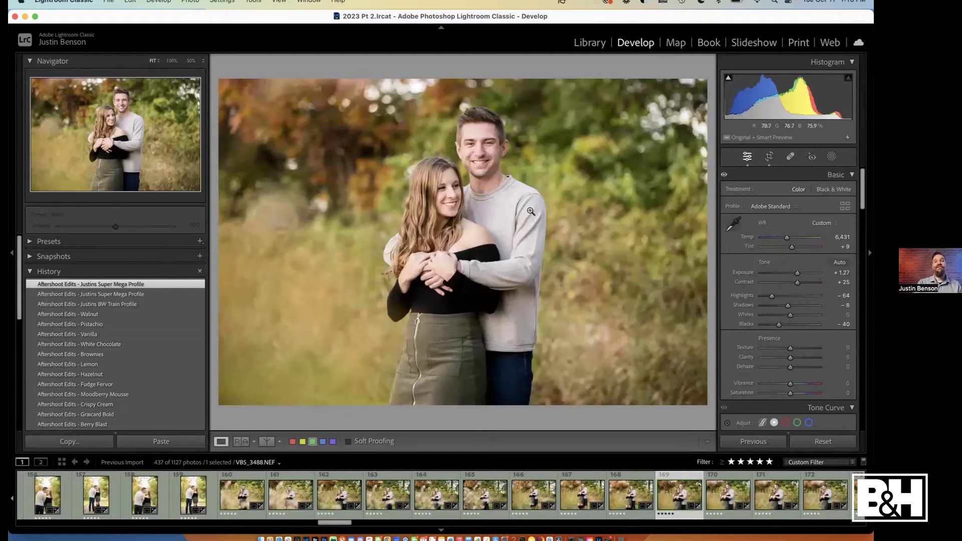
# Switch to Aftershoot and create a new AI profile named "B & H" with the RAW image type and Color type
pyautogui.hotkey('ctrl', 'Right')
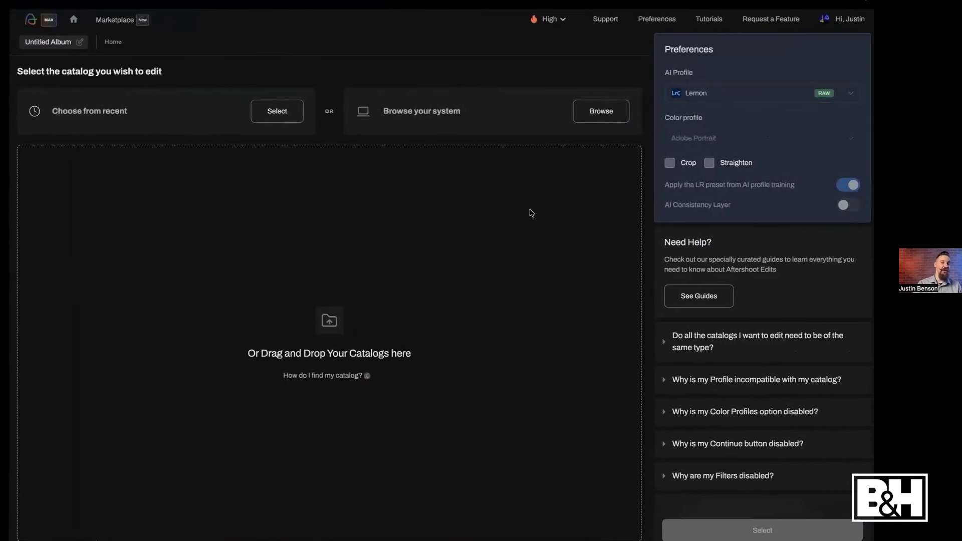
pyautogui.click(116, 42)
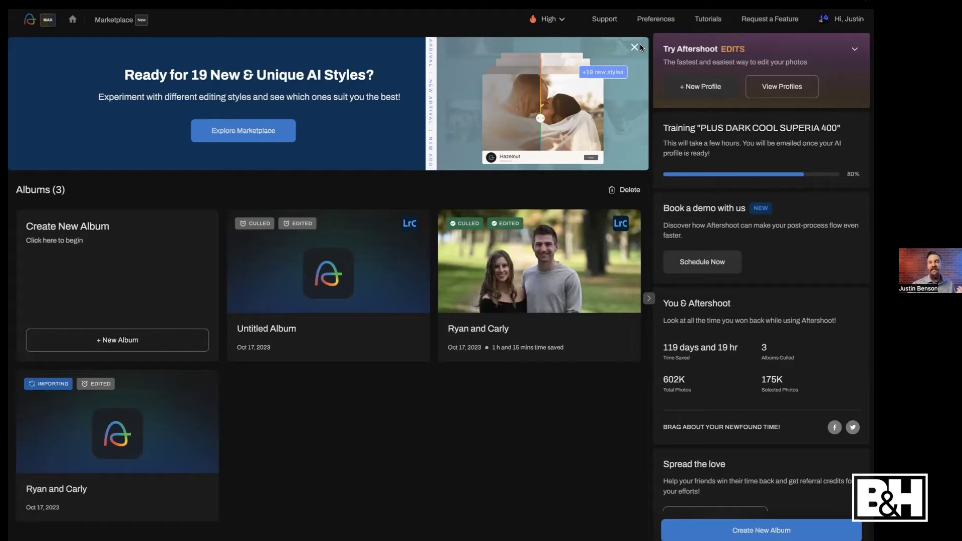
pyautogui.click(693, 87)
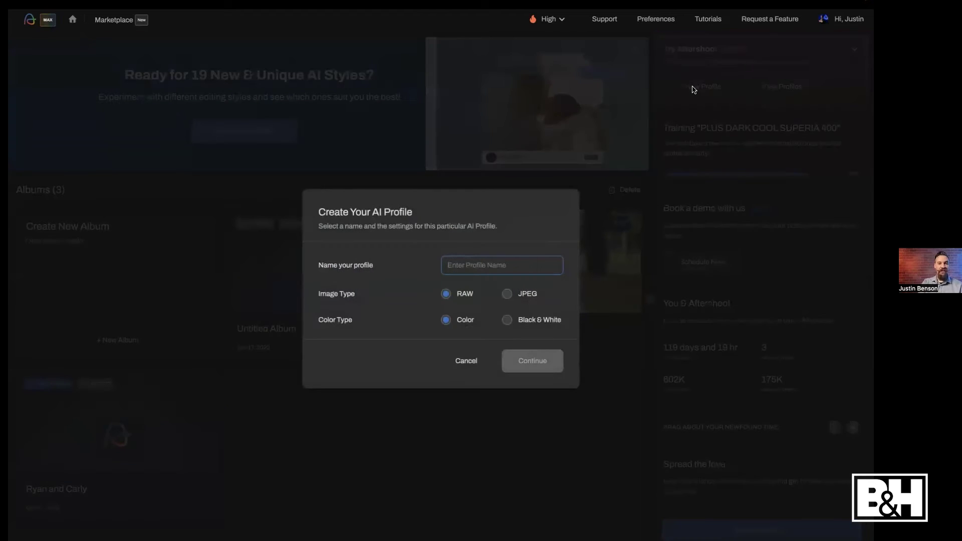
pyautogui.write('B and H')
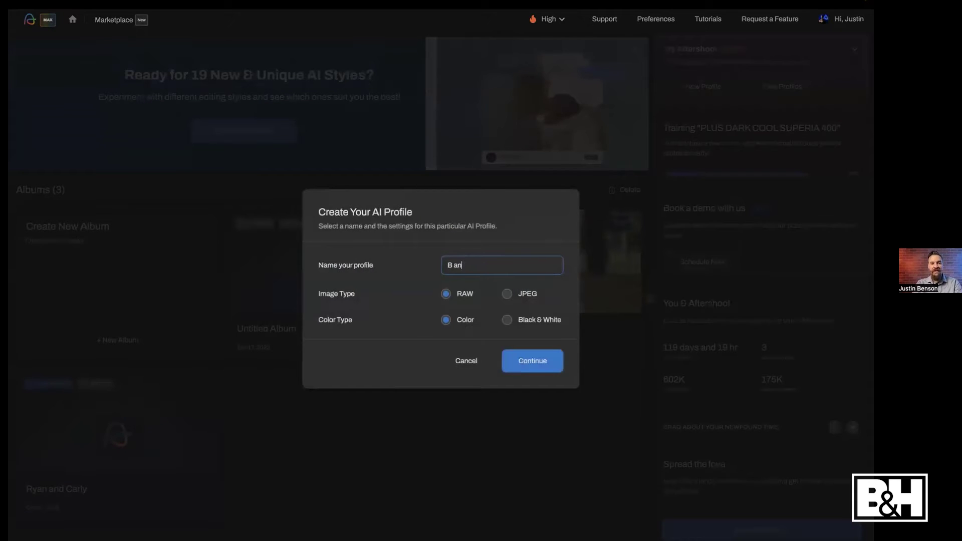
pyautogui.press('BackSpace')
pyautogui.press('BackSpace')
pyautogui.press('BackSpace')
pyautogui.press('BackSpace')
pyautogui.press('BackSpace')
pyautogui.press('BackSpace')
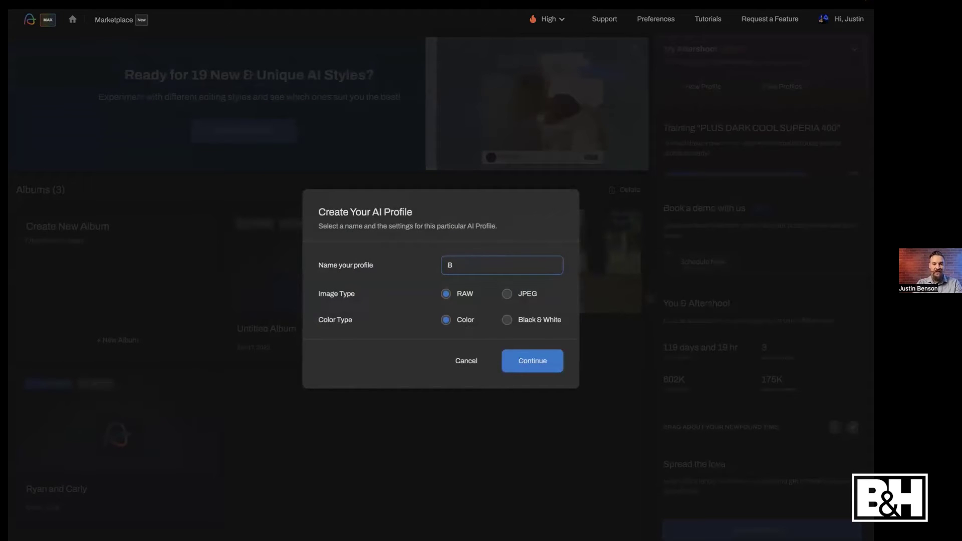
pyautogui.write('& H')
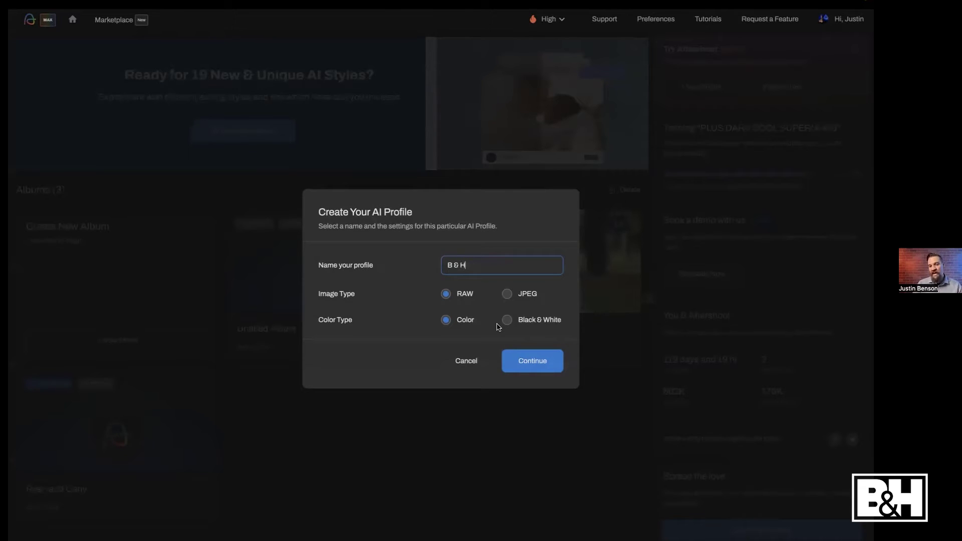
pyautogui.click(530, 361)
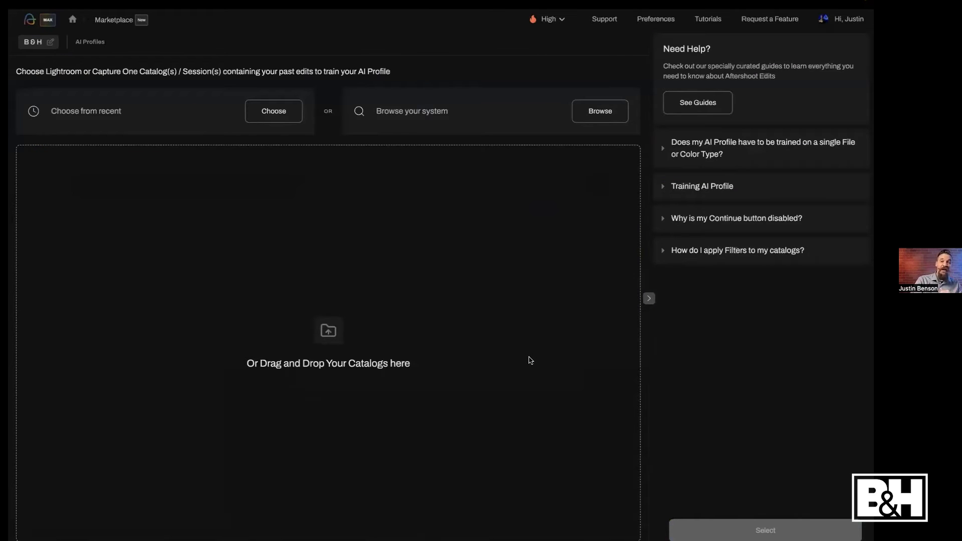
# Add the recent catalogs "Weddings Part 6 copy-v12-2 copy.lrcat" and "Weddings 2022 pt 5-v12 copy.lrcat" as training sources for the profile
pyautogui.click(282, 118)
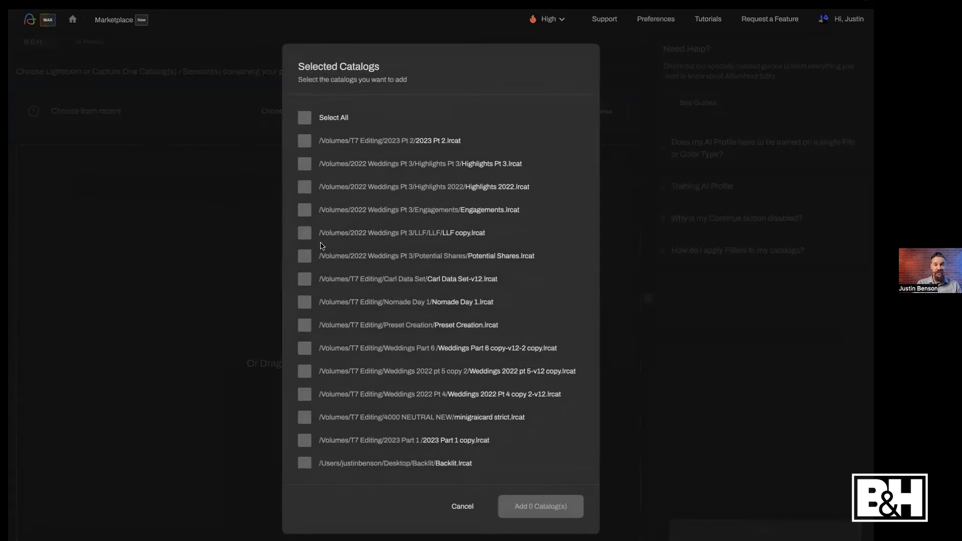
pyautogui.scroll(-1, 323, 247)
pyautogui.click(304, 329)
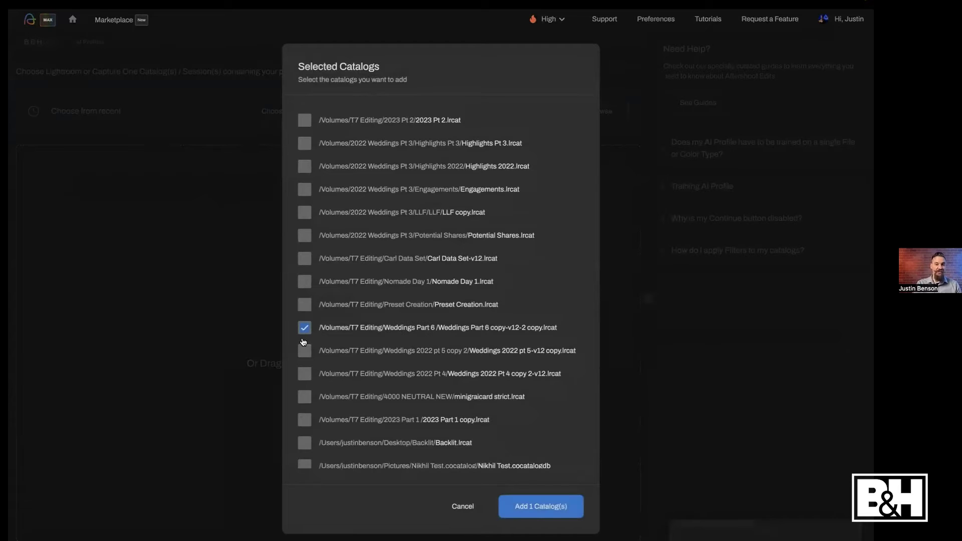
pyautogui.click(304, 351)
pyautogui.click(519, 504)
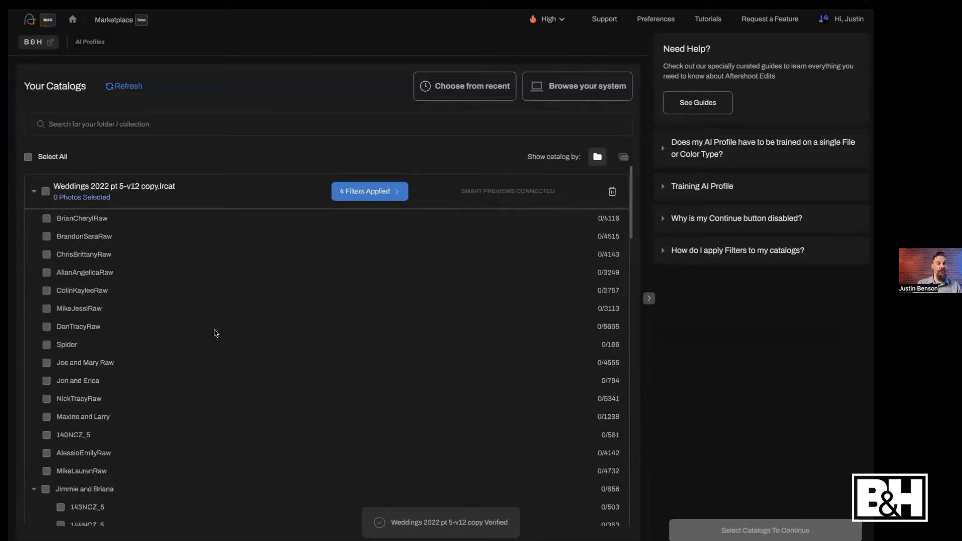
# Show the catalogs by collection and select eight collections marked "Done" in the Weddings 2022 pt 5-v12 copy catalog
pyautogui.click(624, 157)
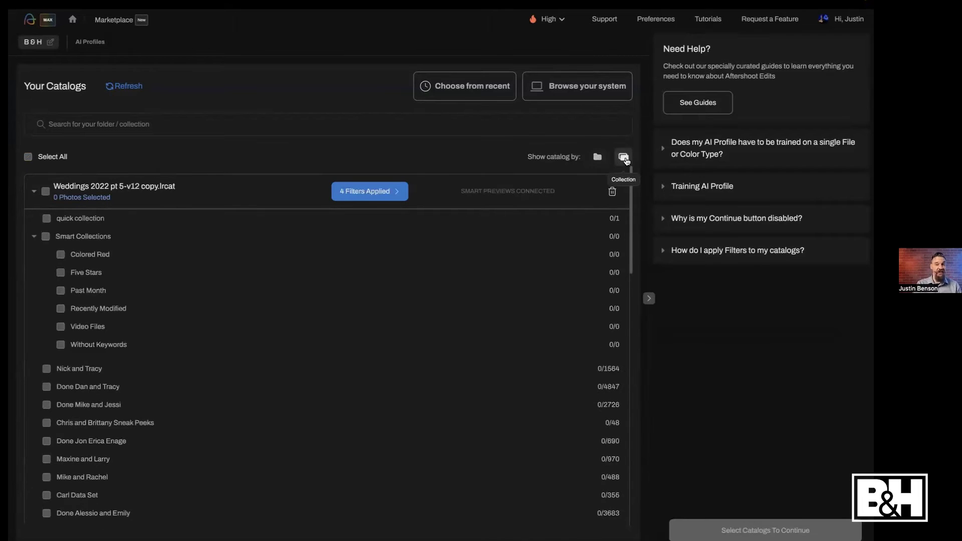
pyautogui.scroll(-2, 322, 374)
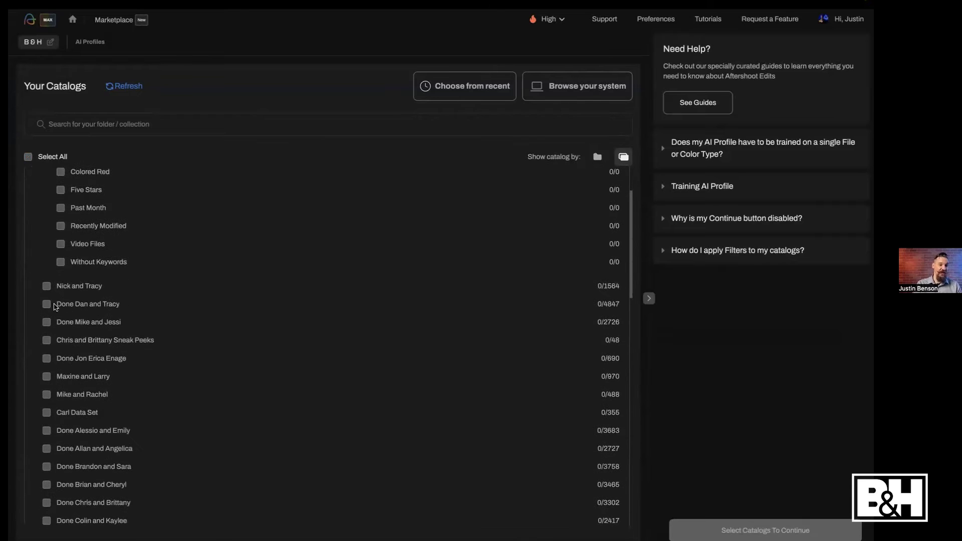
pyautogui.click(52, 305)
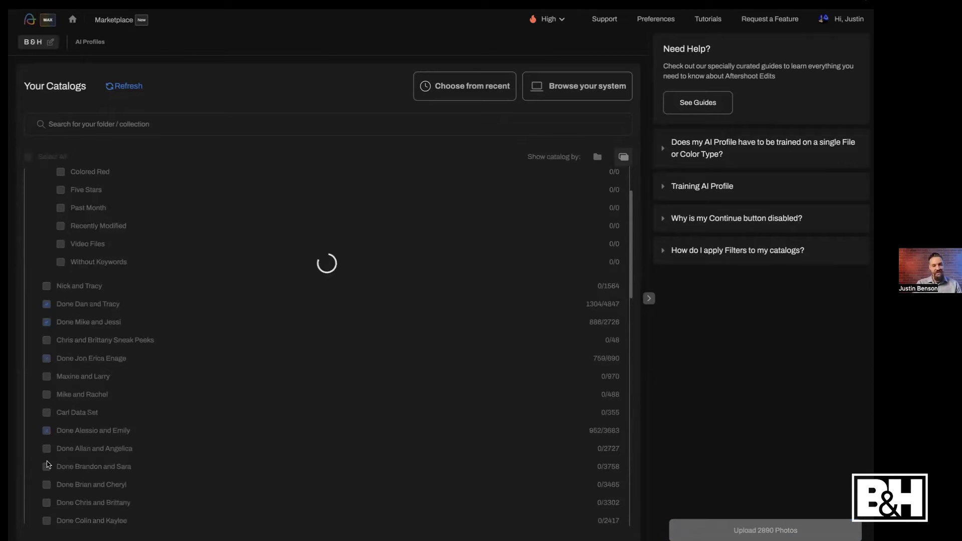
pyautogui.click(47, 467)
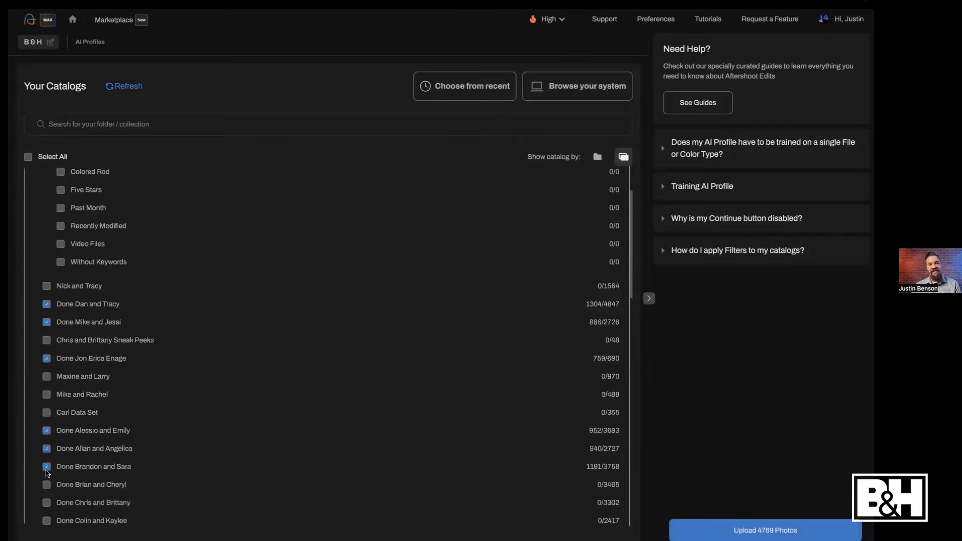
pyautogui.click(46, 485)
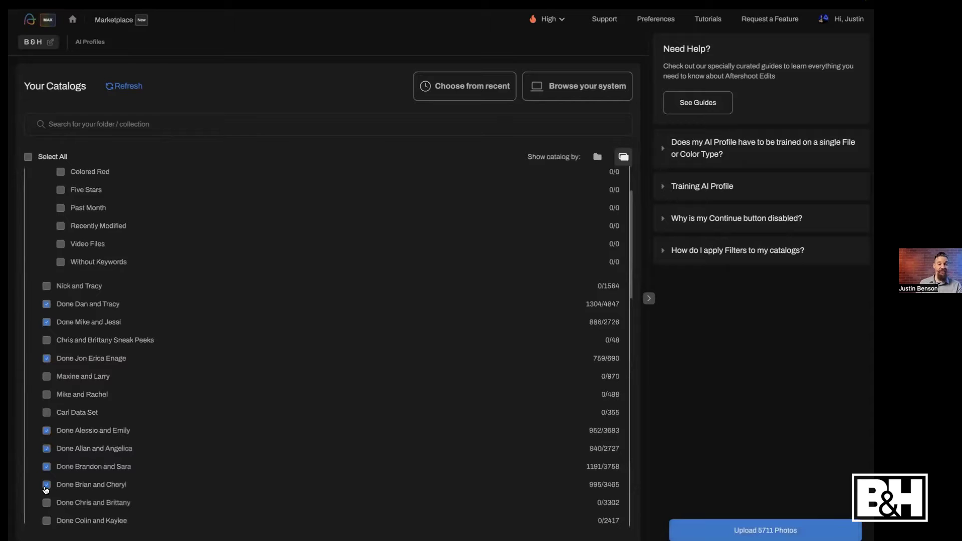
pyautogui.scroll(-1, 46, 490)
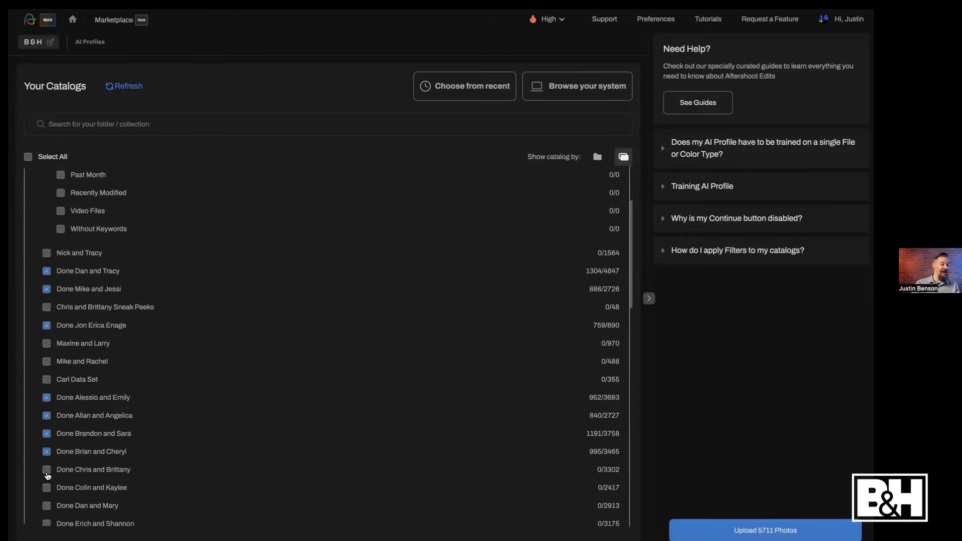
pyautogui.click(47, 471)
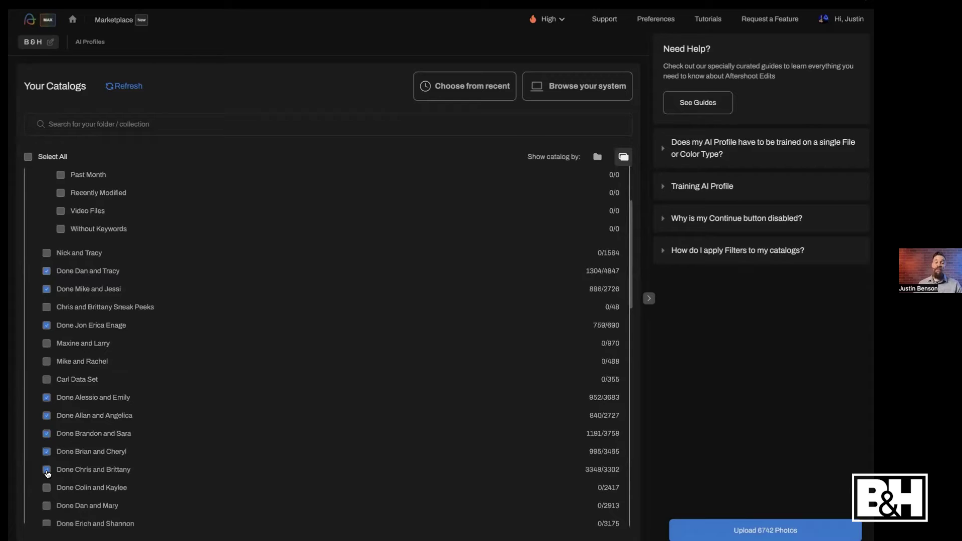
# Select the second and third collections marked "Done" in the Weddings Part 6 copy-v12-2 copy catalog
pyautogui.scroll(-15, 48, 474)
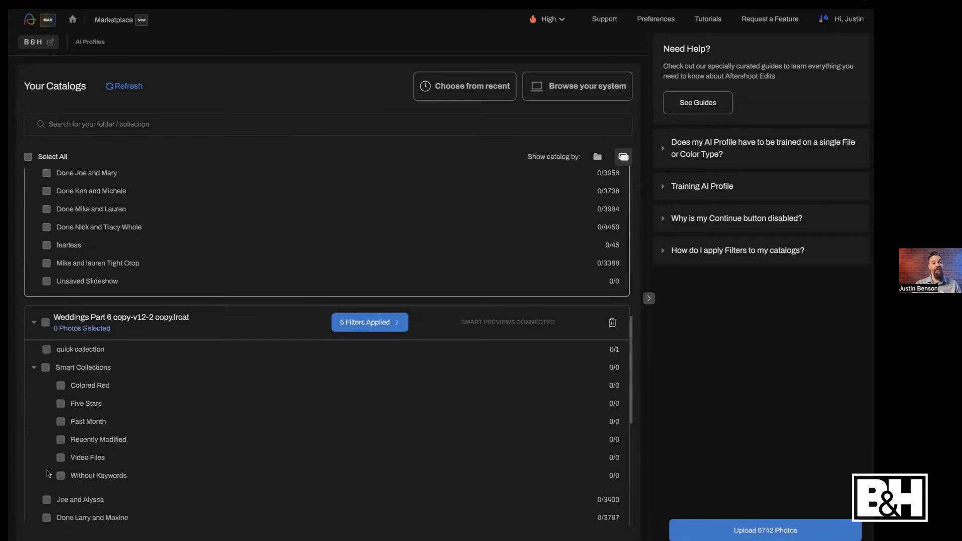
pyautogui.scroll(-3, 59, 462)
pyautogui.scroll(1, 59, 461)
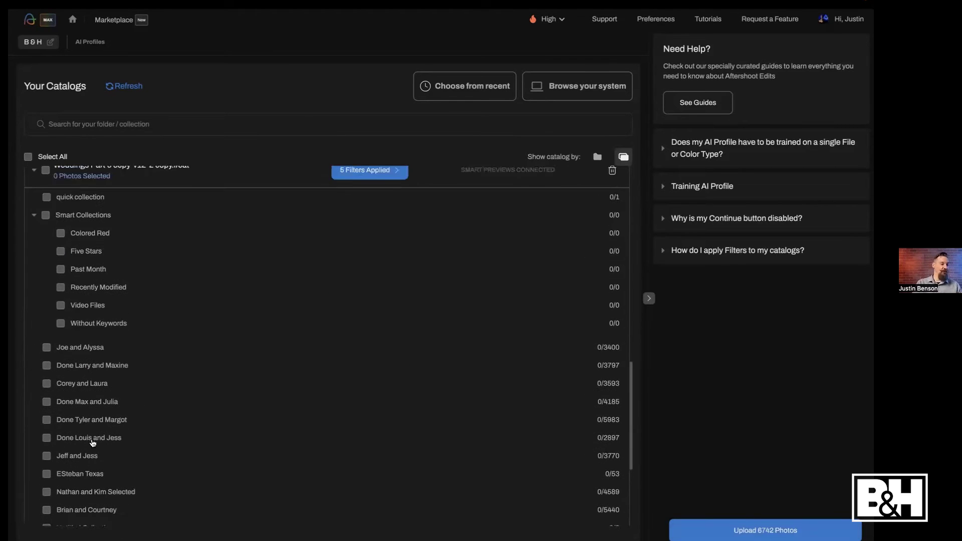
pyautogui.scroll(-2, 59, 451)
pyautogui.click(46, 343)
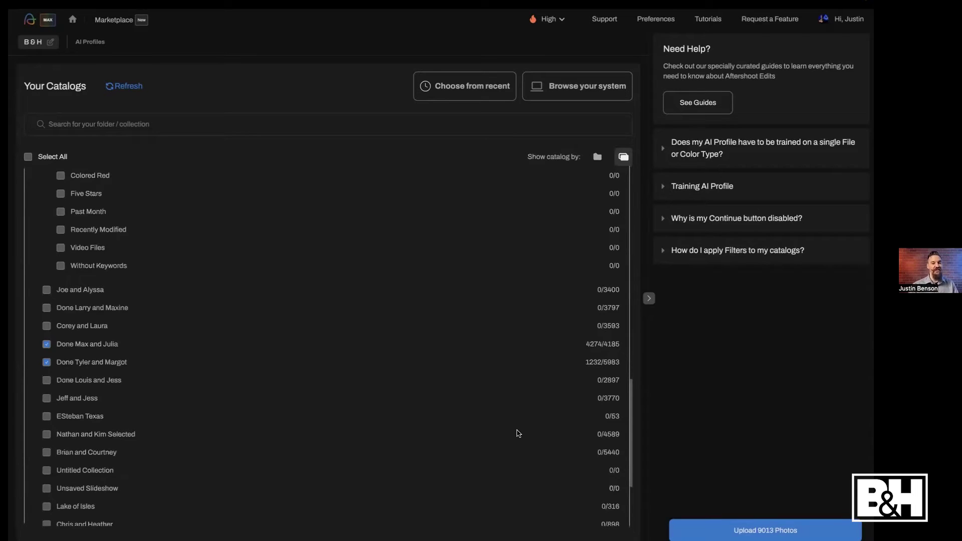
# Review the star rating and camera filters of the Weddings 2022 pt 5-v12 copy catalog
pyautogui.scroll(10, 518, 434)
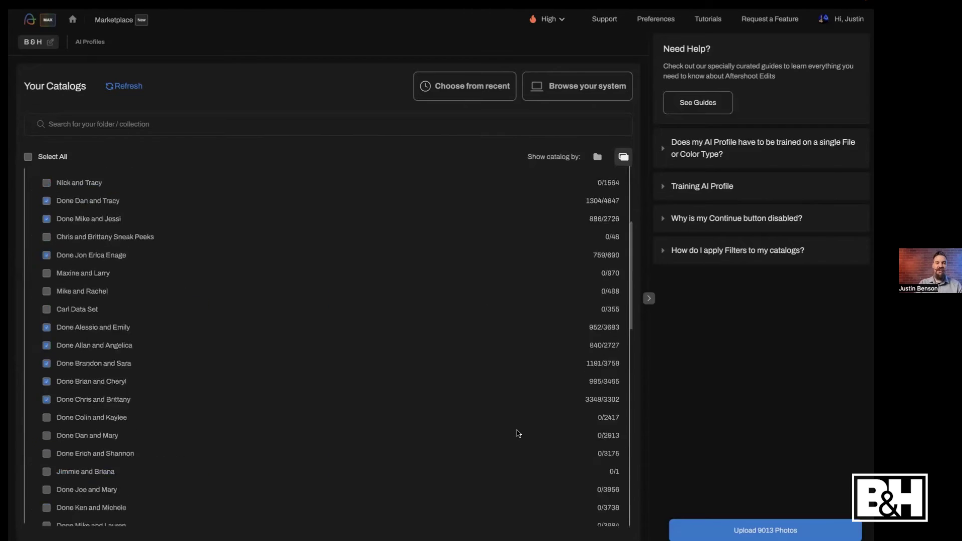
pyautogui.click(382, 200)
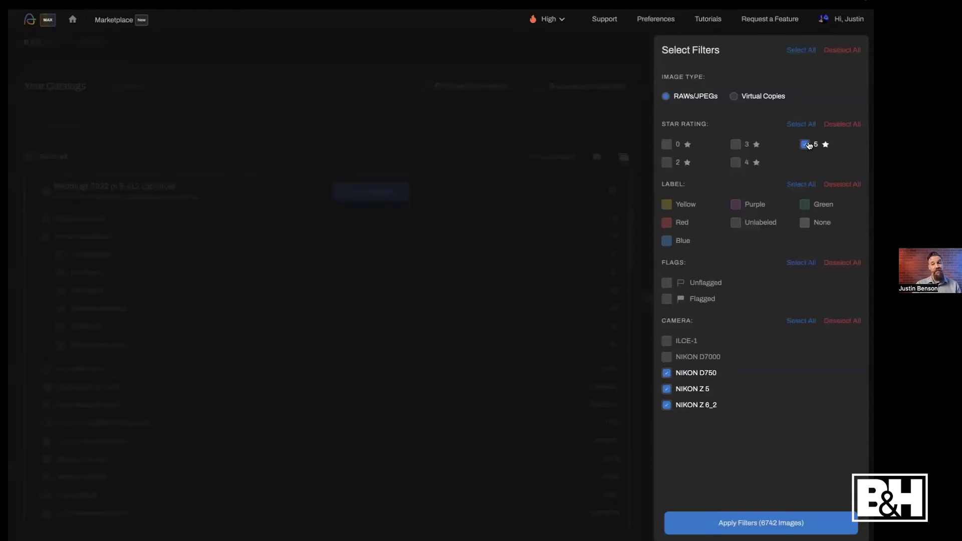
pyautogui.click(518, 355)
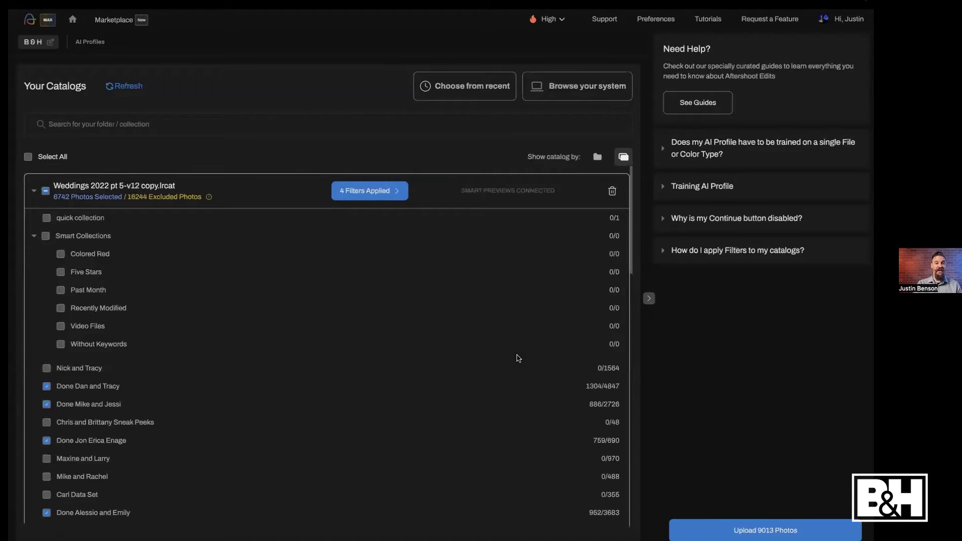
# Exclude the ILCE-7RM4A camera from the Weddings Part 6 catalog's filters, try excluding the NIKON D750 but include it again, and apply the filters
pyautogui.scroll(-5, 519, 355)
pyautogui.click(392, 336)
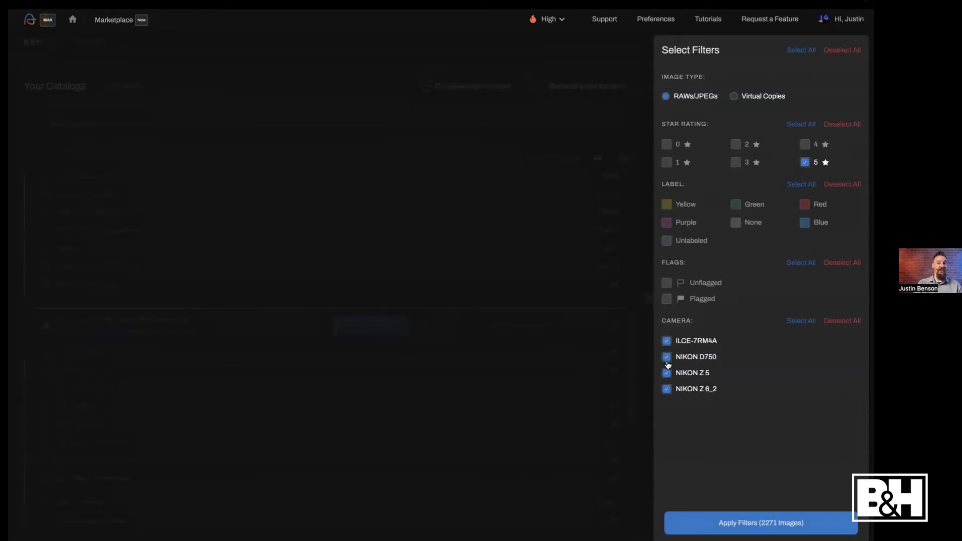
pyautogui.click(666, 341)
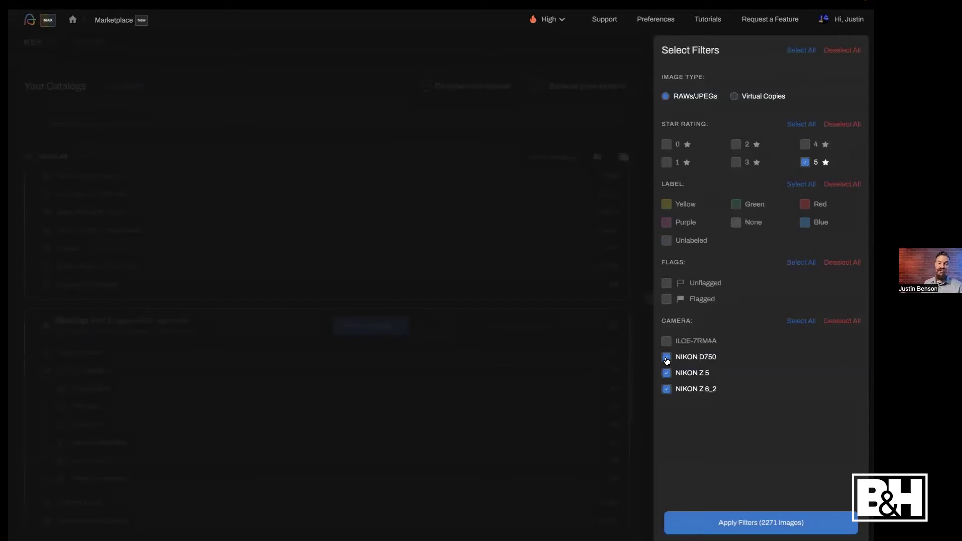
pyautogui.click(667, 357)
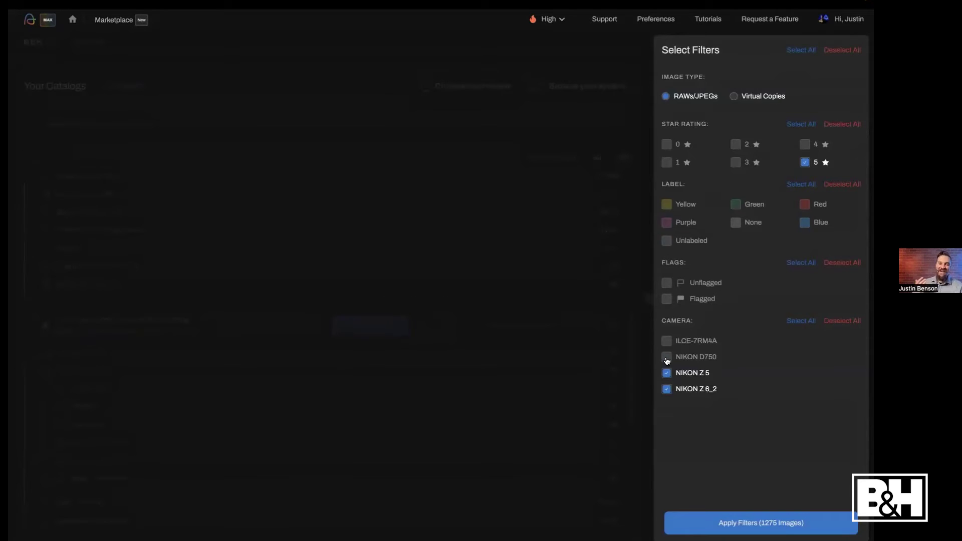
pyautogui.click(667, 358)
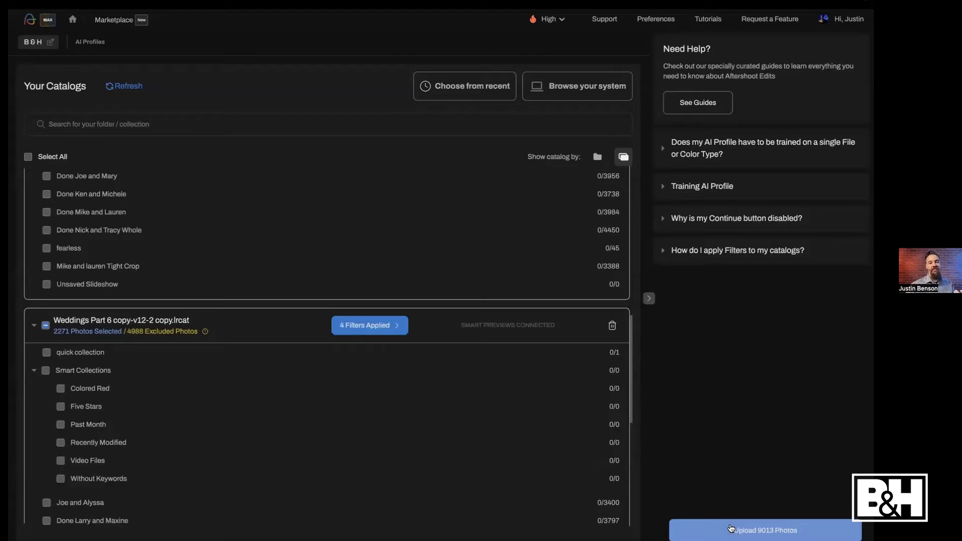
pyautogui.click(727, 523)
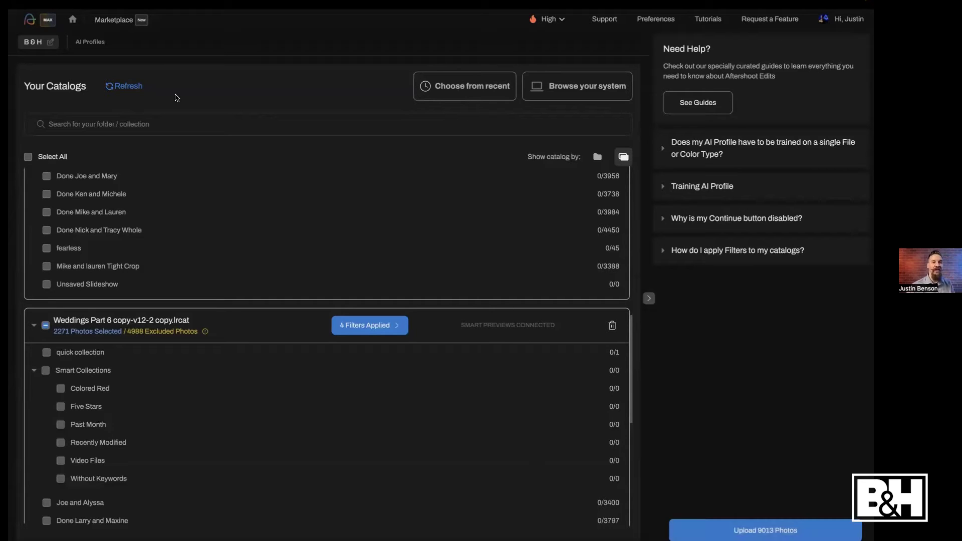
# Leave the profile setup, view the culled and edited engagement album's photos, and return to the album list
pyautogui.click(71, 20)
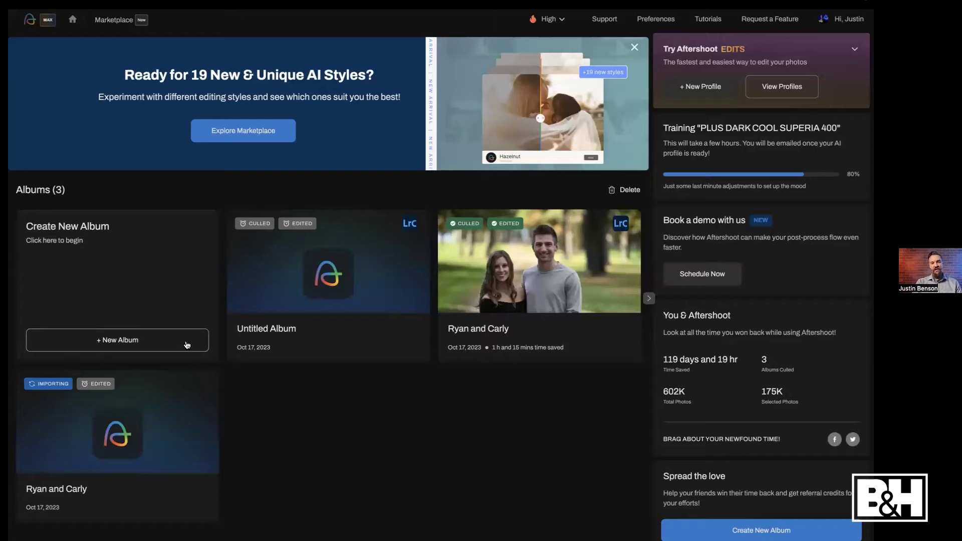
pyautogui.click(498, 287)
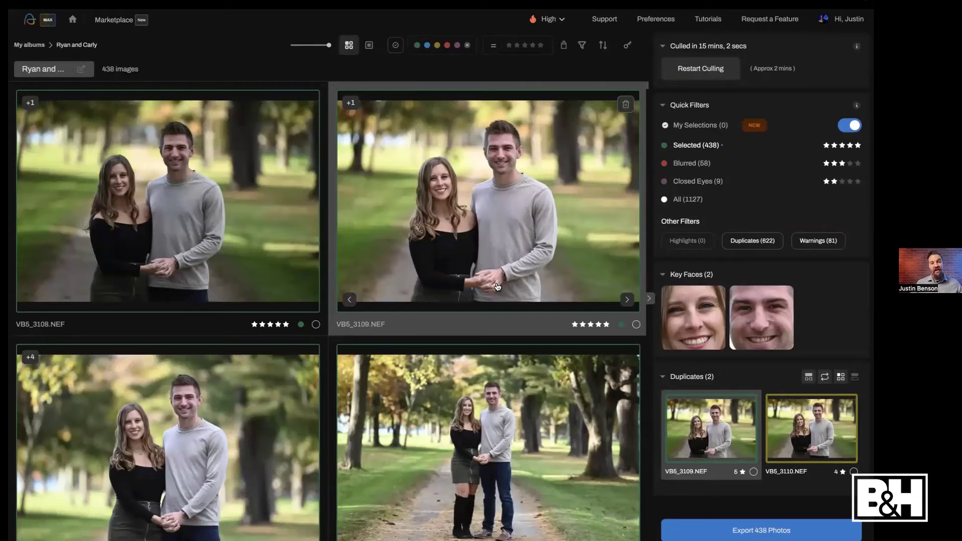
pyautogui.click(41, 46)
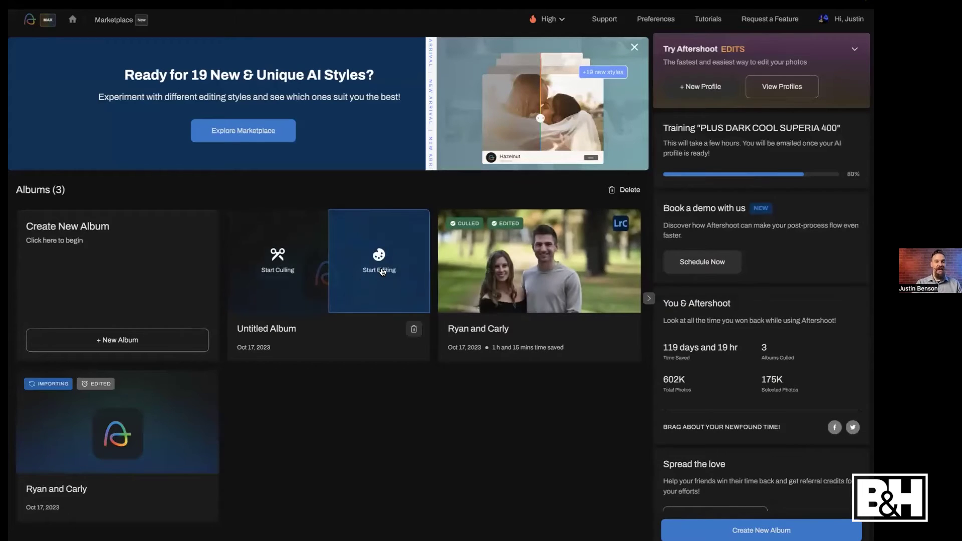
# Start editing the untitled album and add the recent Backlit.lrcat catalog to it
pyautogui.click(381, 270)
pyautogui.click(294, 119)
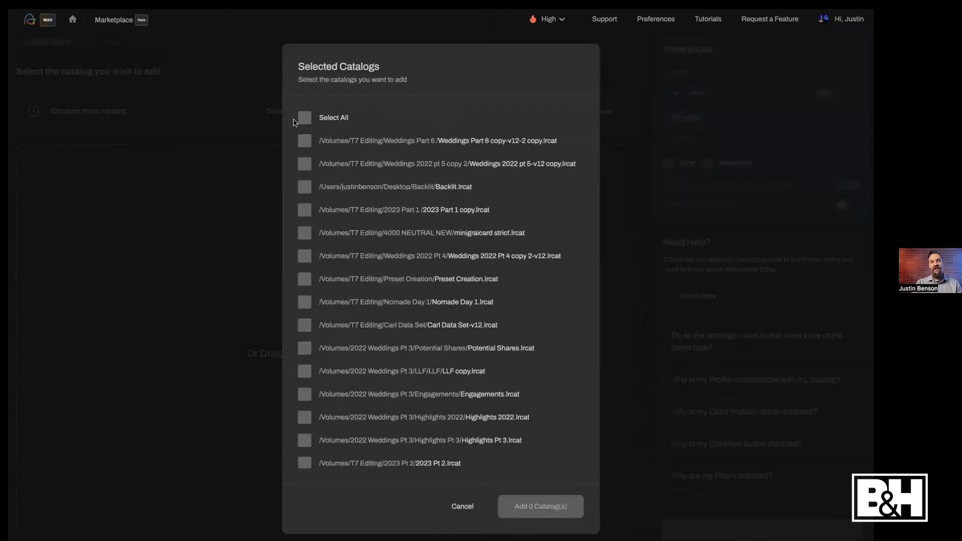
pyautogui.click(303, 188)
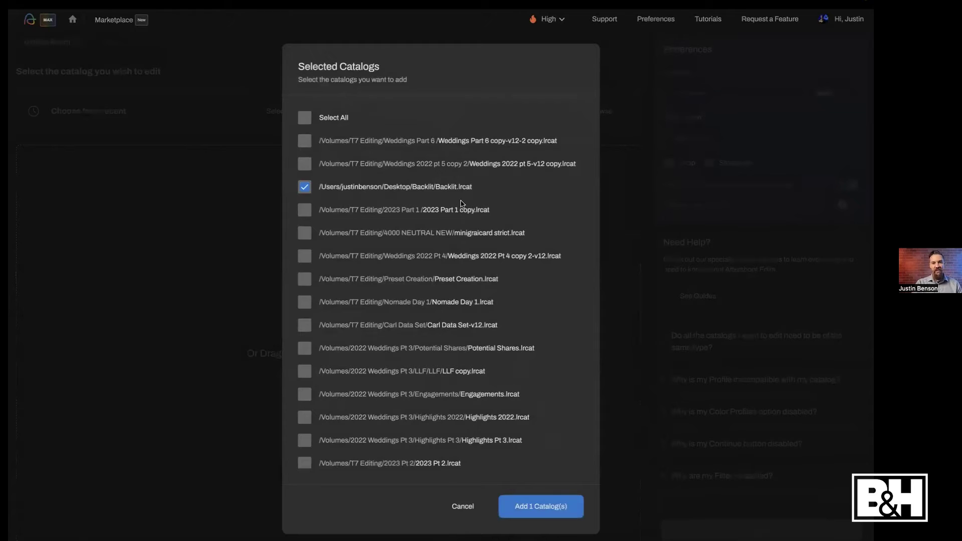
pyautogui.click(545, 505)
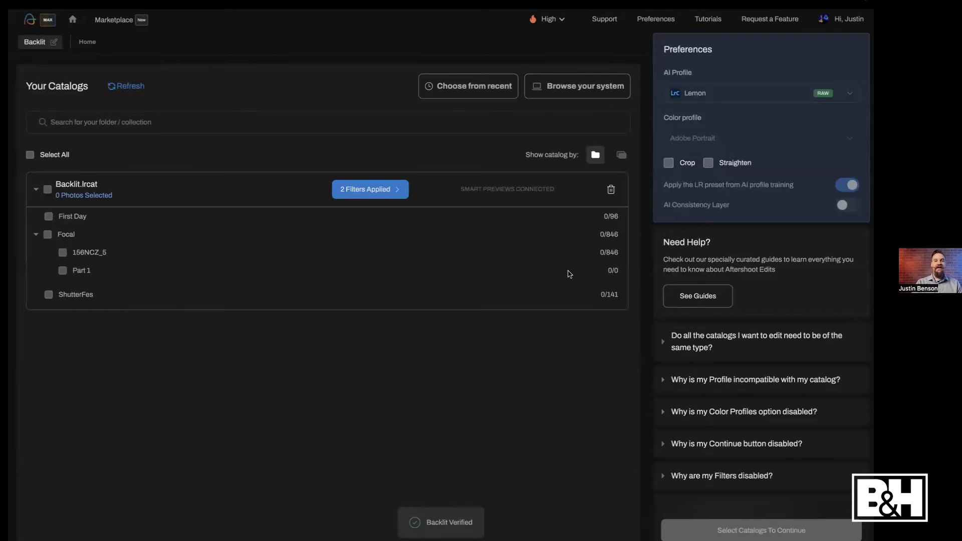
# Set the AI profile to the BW Train Profile, check the color profile options while keeping Adobe Monochrome, and enable Crop and Straighten
pyautogui.click(742, 104)
pyautogui.click(721, 172)
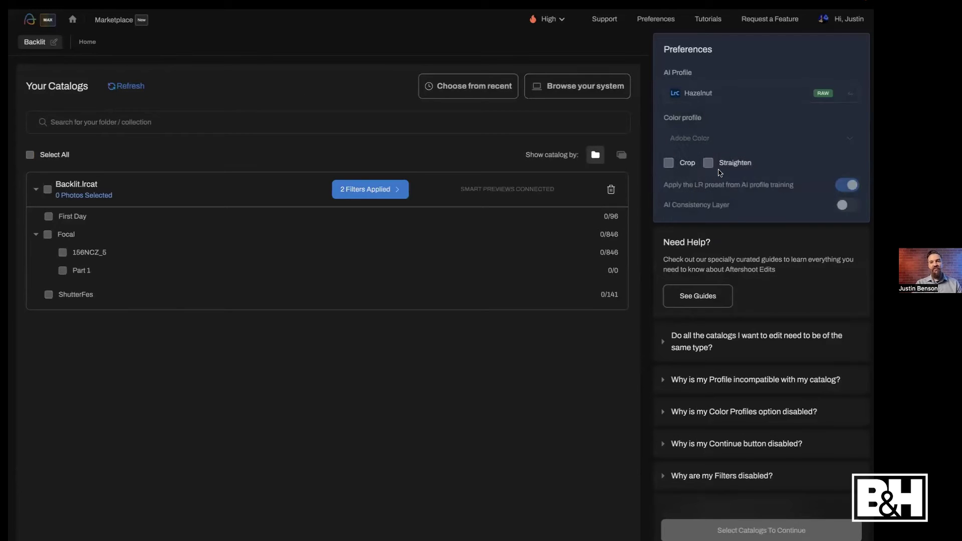
pyautogui.click(743, 92)
pyautogui.scroll(5, 745, 180)
pyautogui.click(742, 144)
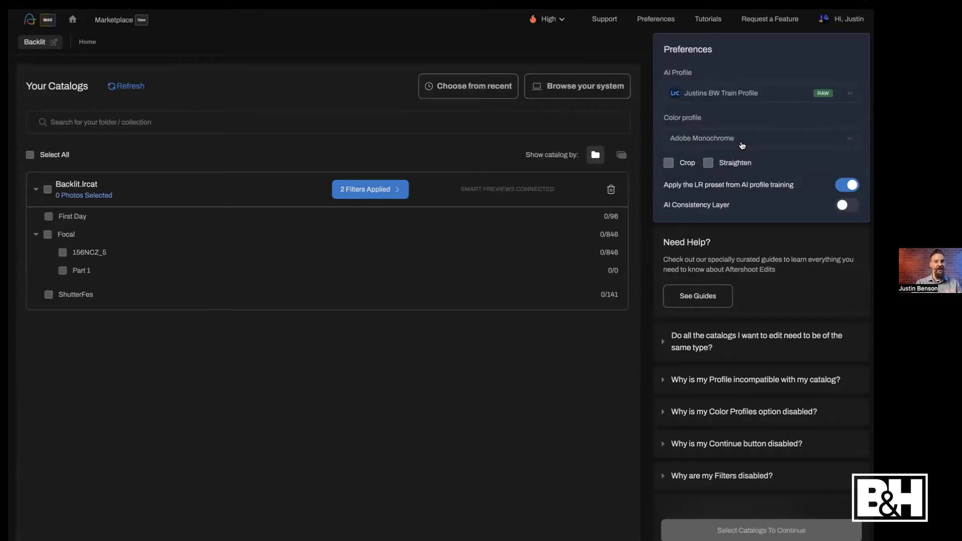
pyautogui.click(739, 139)
pyautogui.click(749, 139)
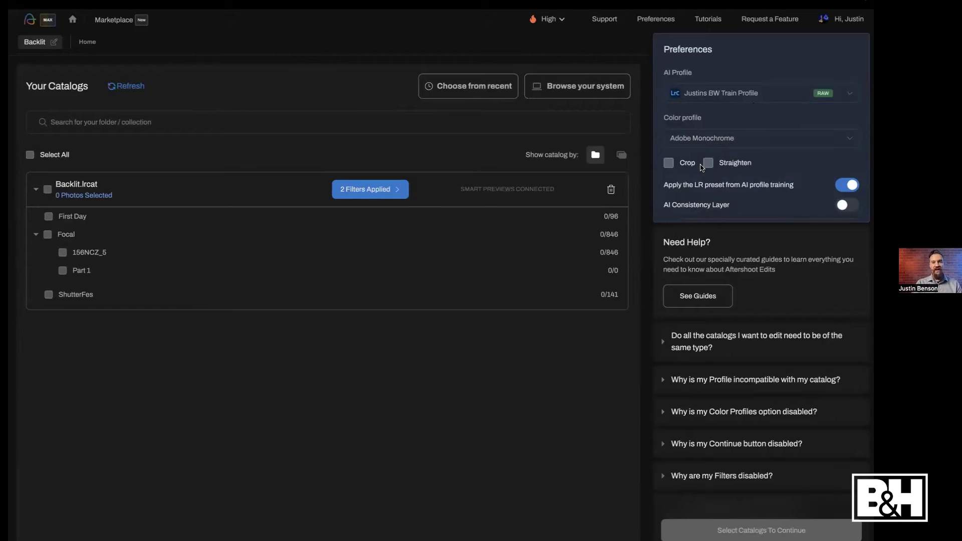
pyautogui.click(669, 163)
pyautogui.click(708, 163)
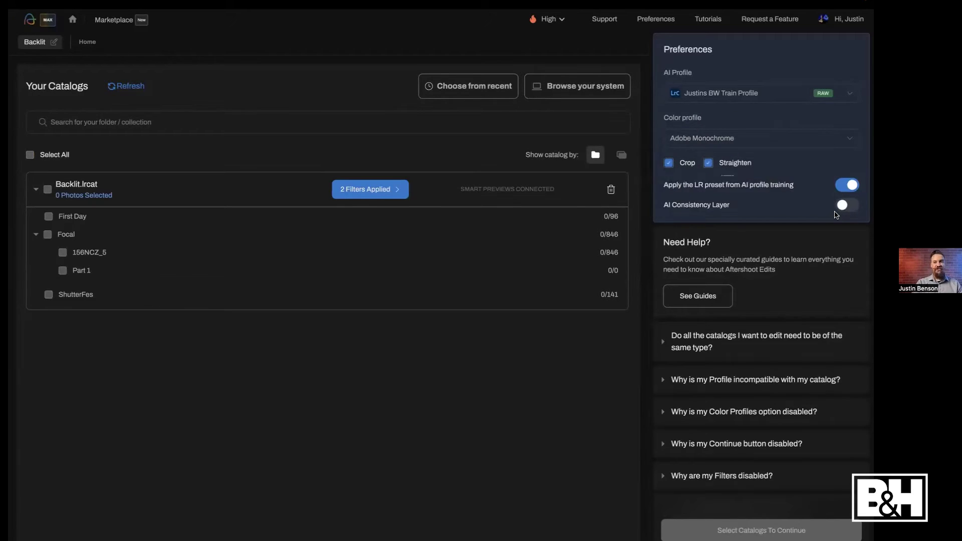
# Start editing the photos in the Backlit catalog's Focal folder, and return to the album list
pyautogui.click(47, 235)
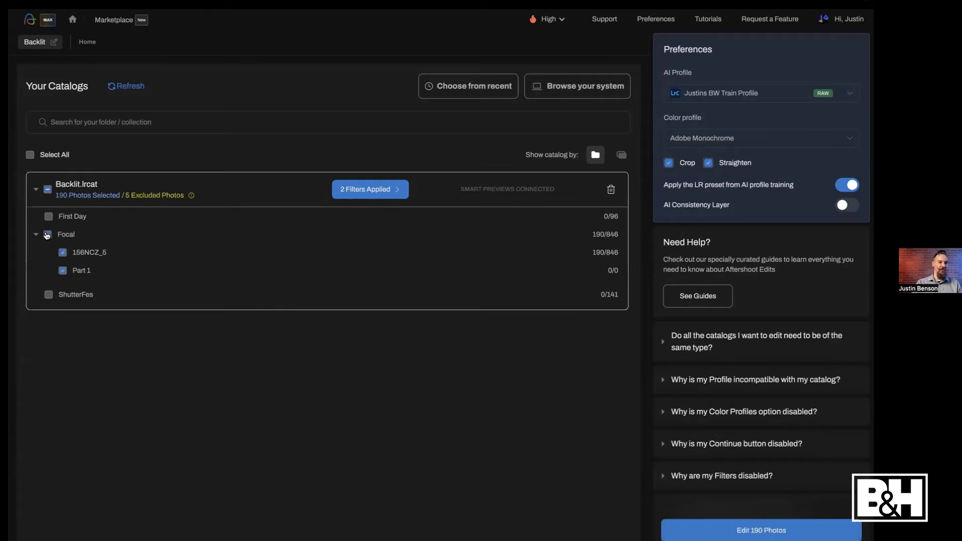
pyautogui.click(743, 531)
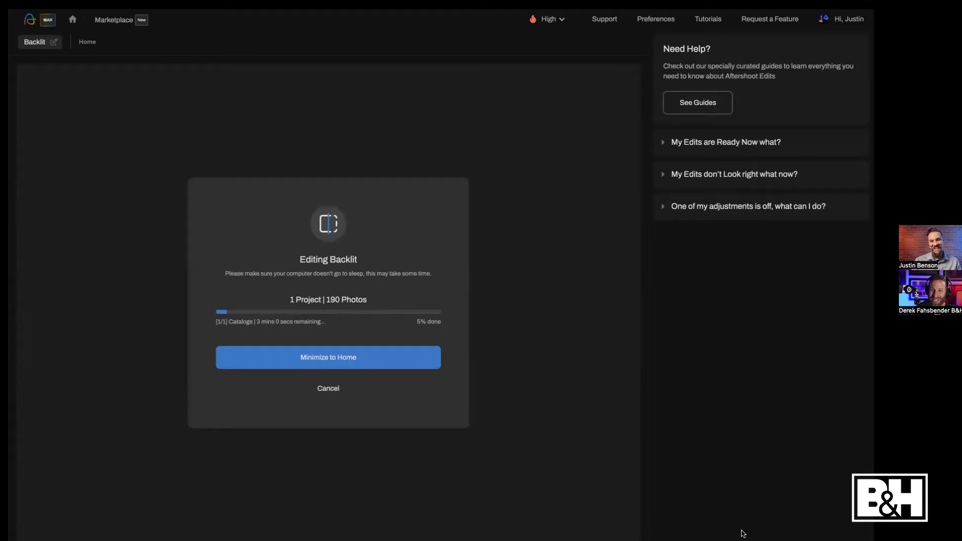
pyautogui.click(87, 43)
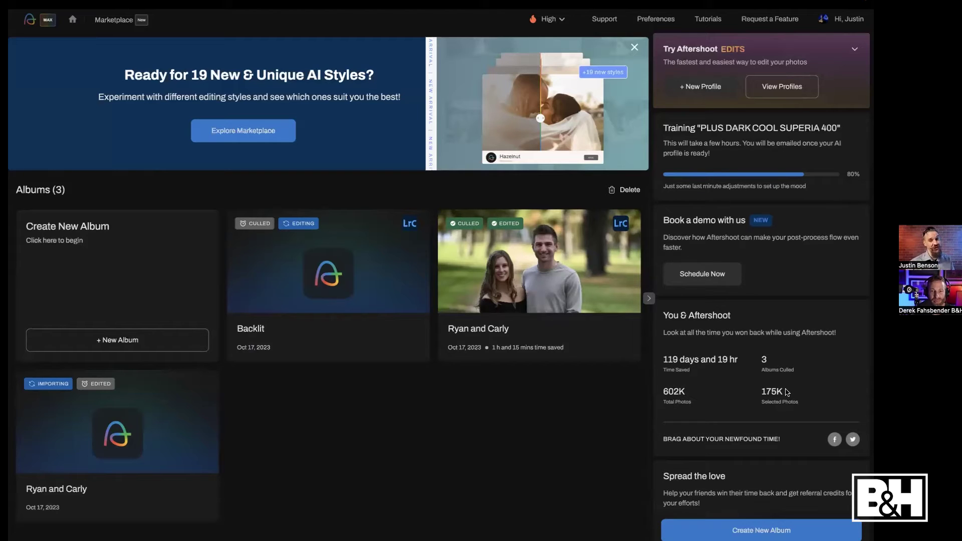
# Open the culling results of the culled and edited engagement album and restart its cull without clearing the AI cache
pyautogui.moveTo(482, 271)
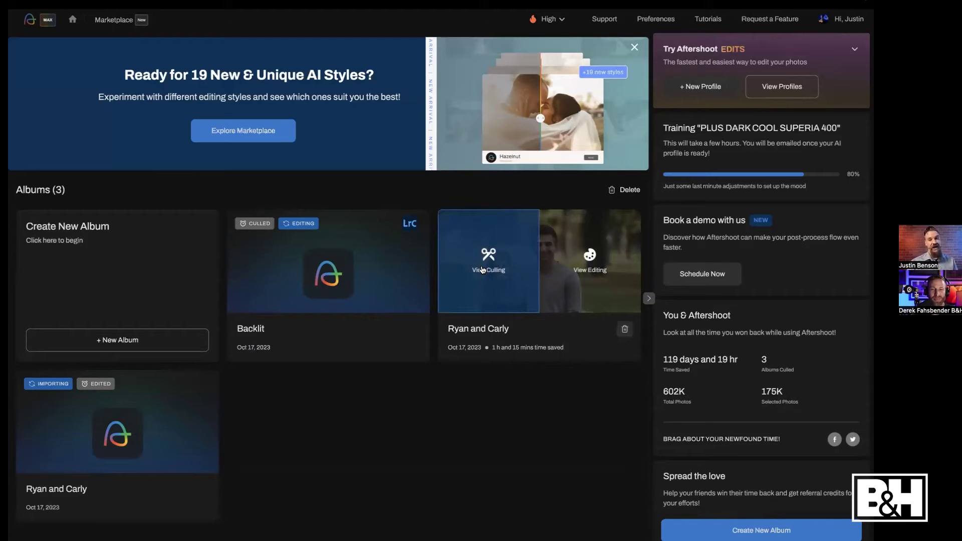
pyautogui.click(482, 270)
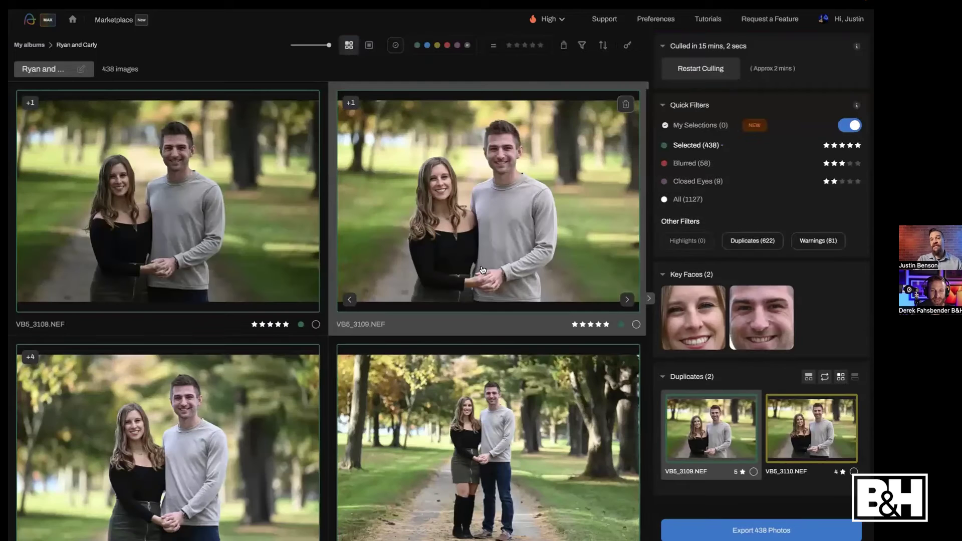
pyautogui.click(714, 76)
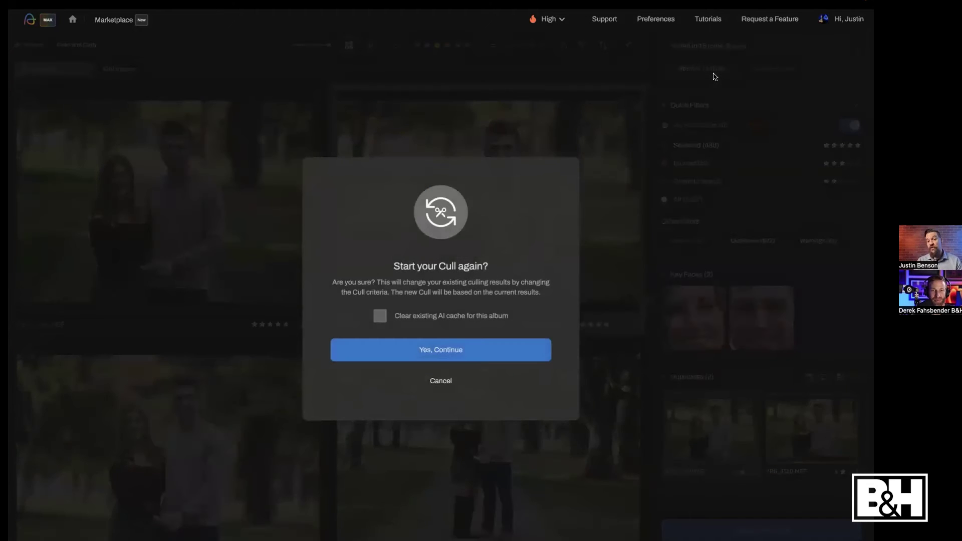
pyautogui.click(449, 349)
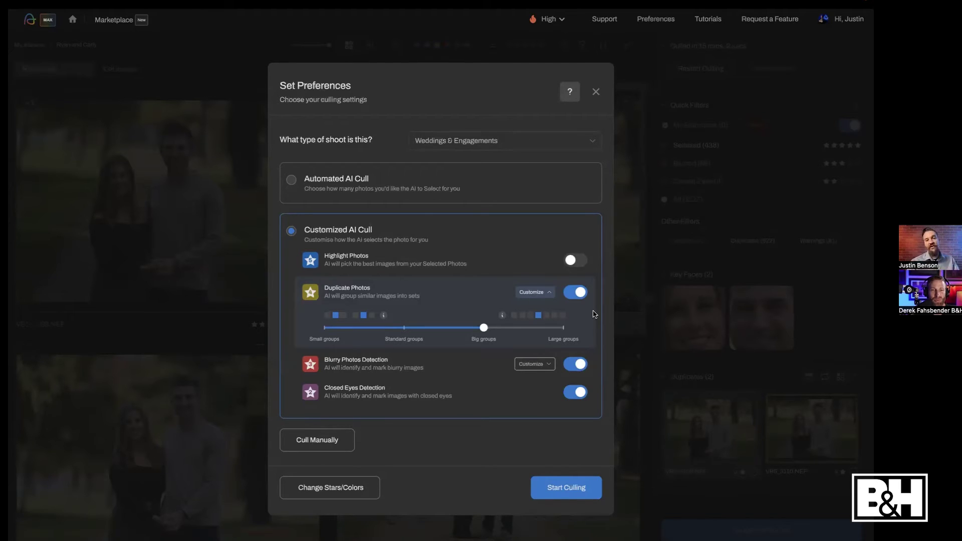
# Try Automated AI Cull with the amount of selected photos at Standard, More and Few
pyautogui.click(292, 180)
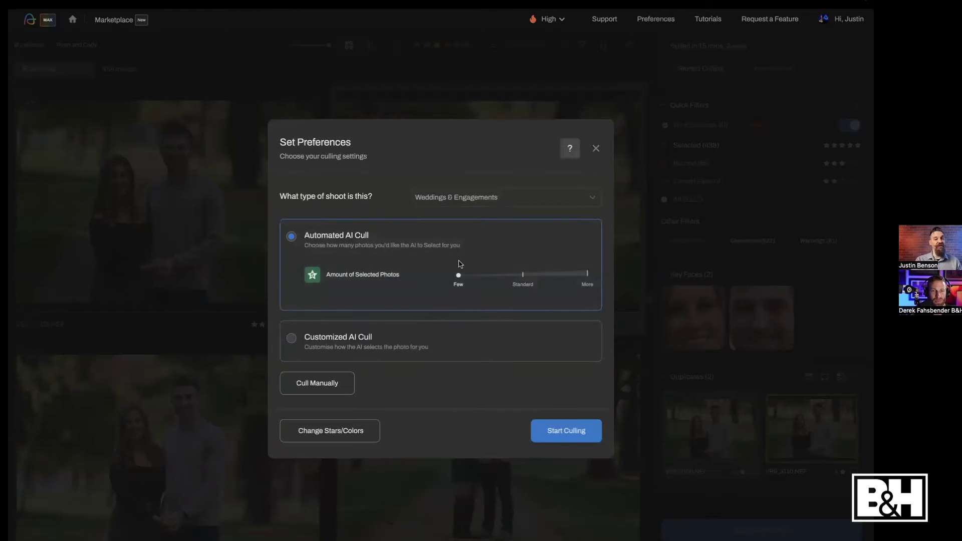
pyautogui.click(523, 274)
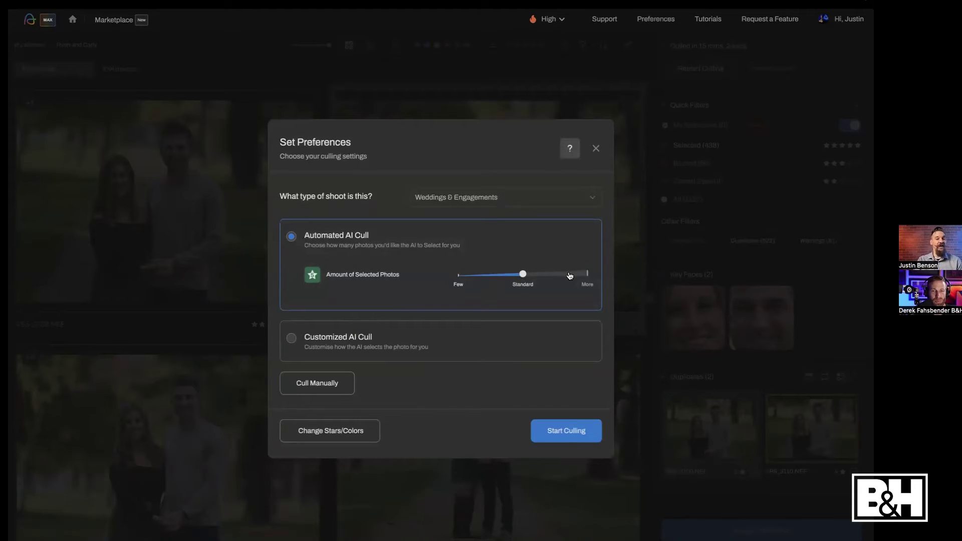
pyautogui.click(586, 274)
pyautogui.click(458, 277)
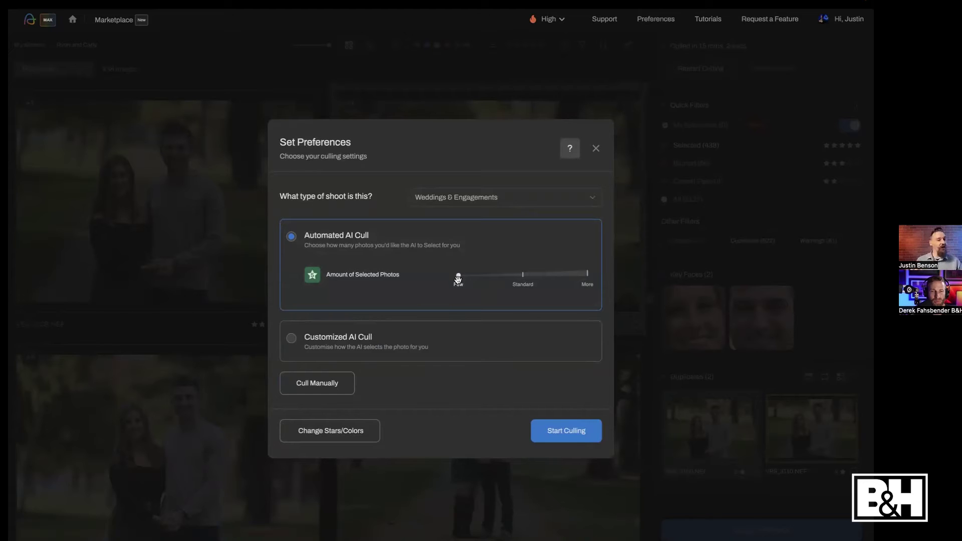
# Look through the available shoot types for the cull, keeping Weddings & Engagements
pyautogui.click(500, 203)
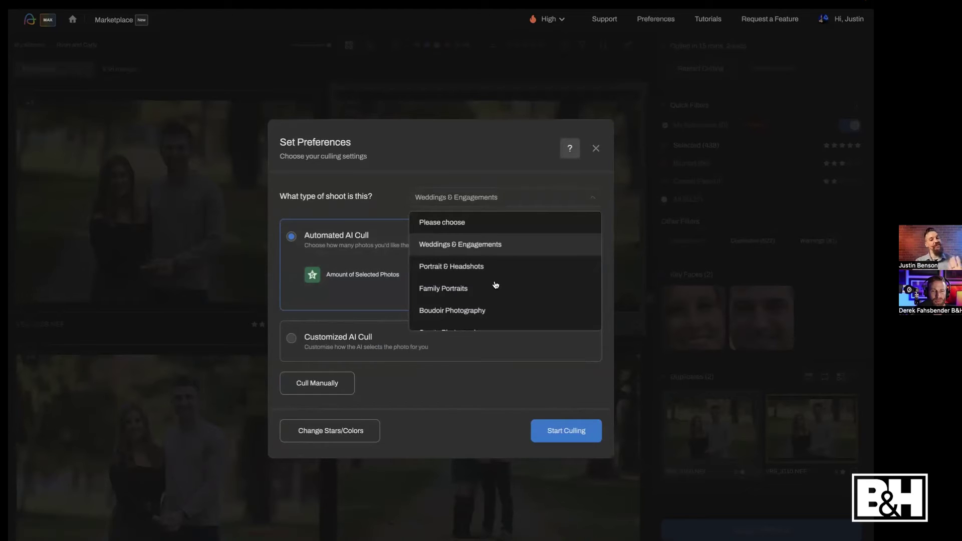
pyautogui.scroll(-1, 496, 286)
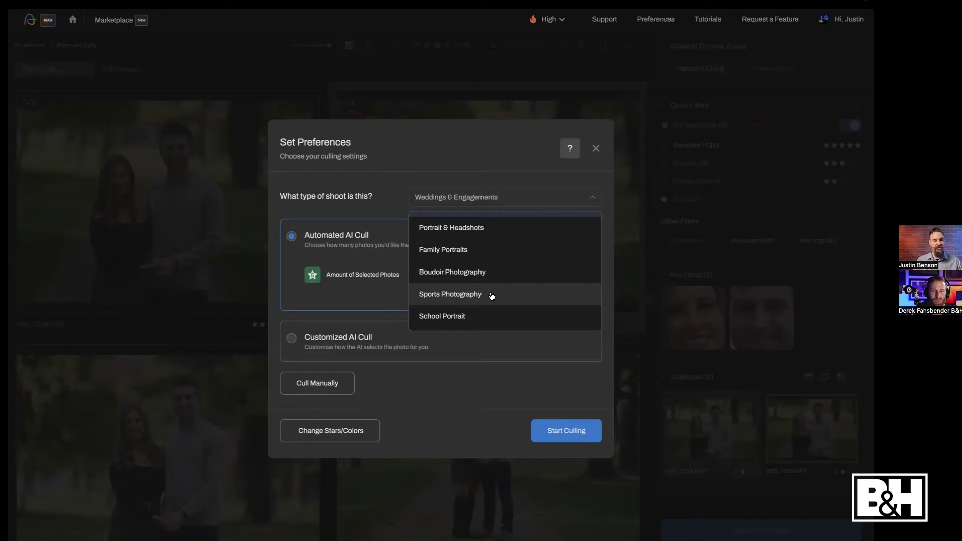
pyautogui.scroll(-1, 492, 296)
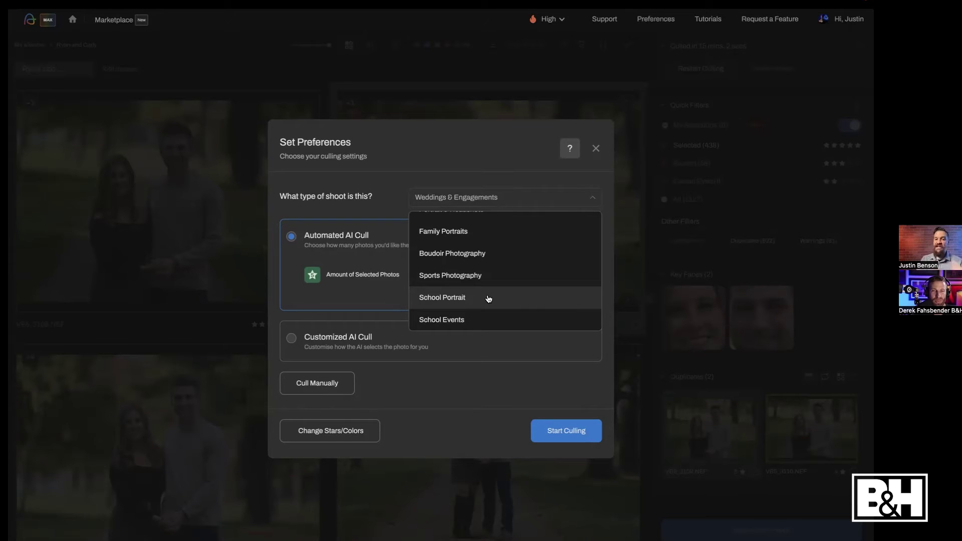
pyautogui.click(489, 162)
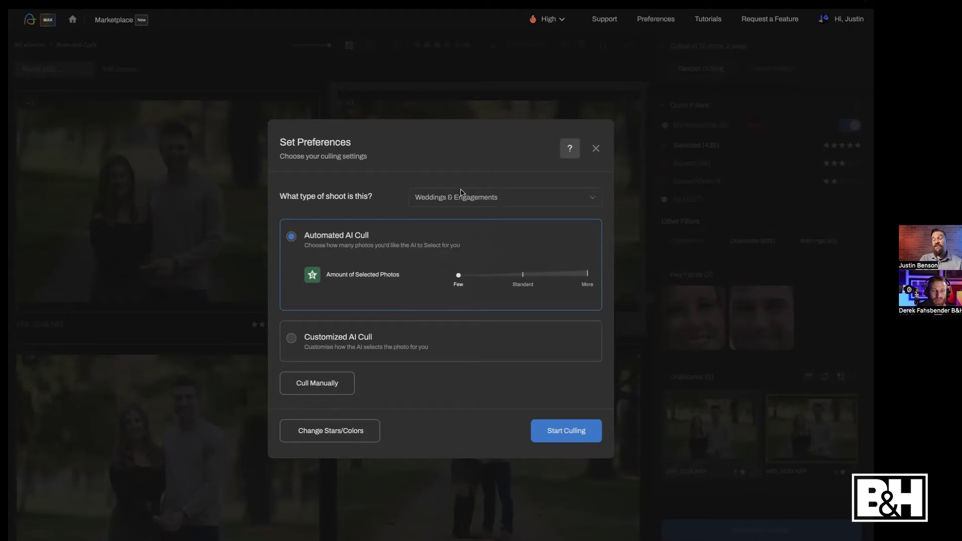
# Choose Customized AI Cull, try Large and Small groups for Duplicate Photos, and set the grouping to Big groups
pyautogui.click(290, 345)
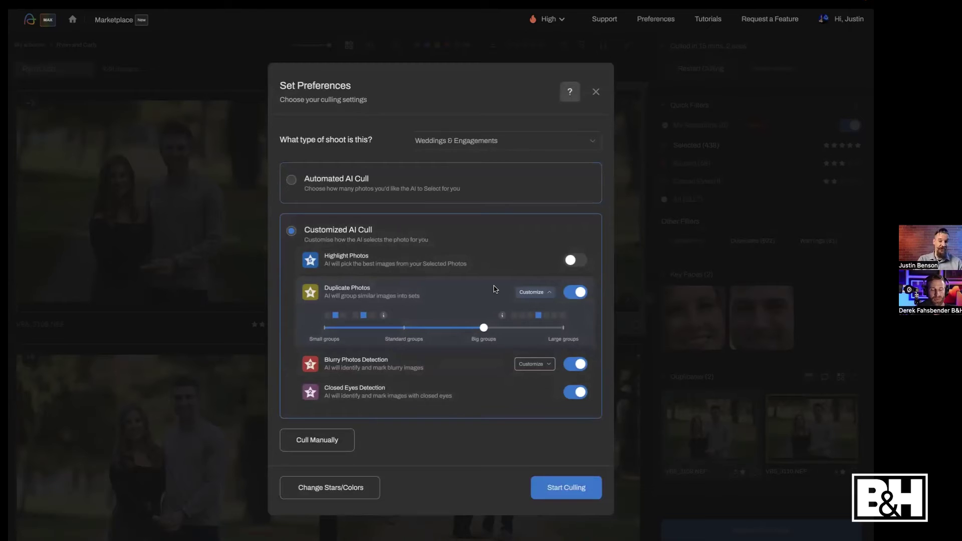
pyautogui.click(562, 333)
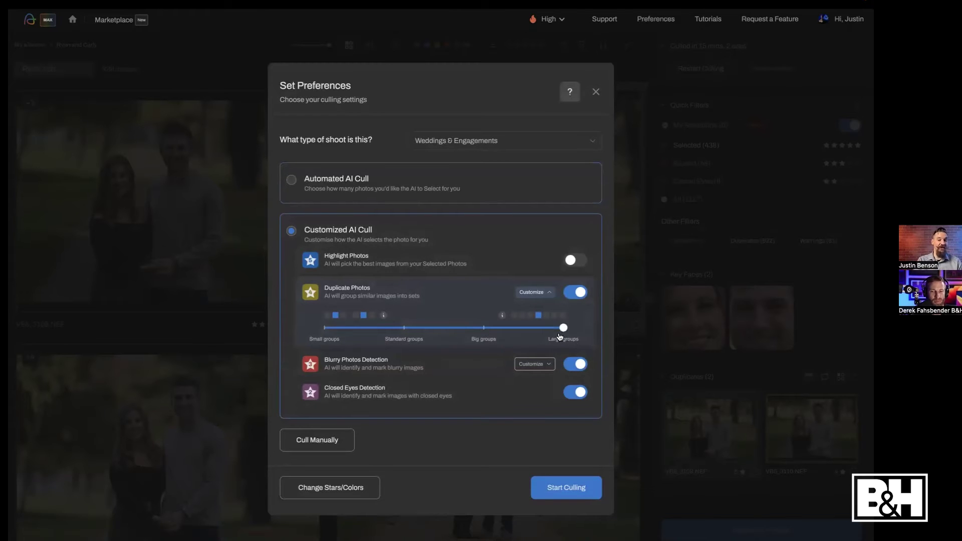
pyautogui.click(467, 333)
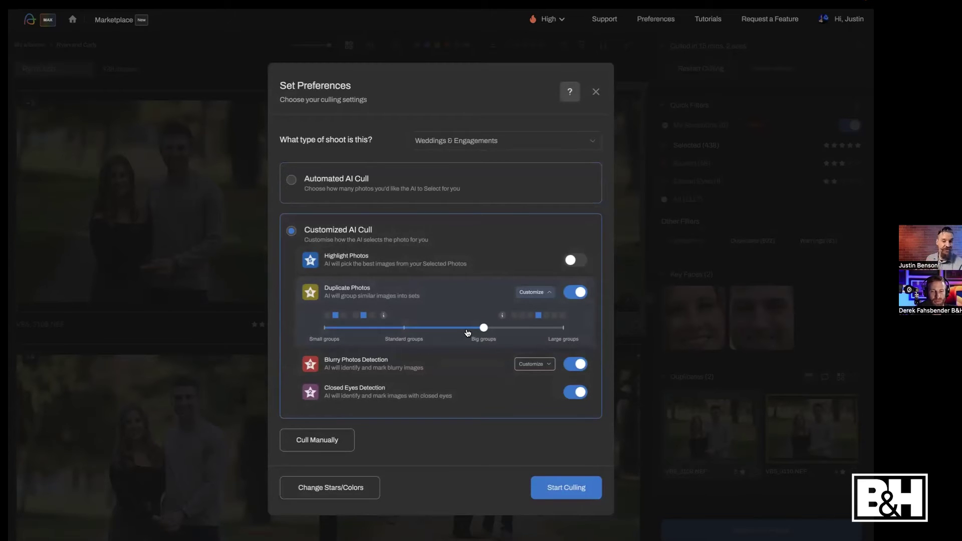
pyautogui.click(324, 333)
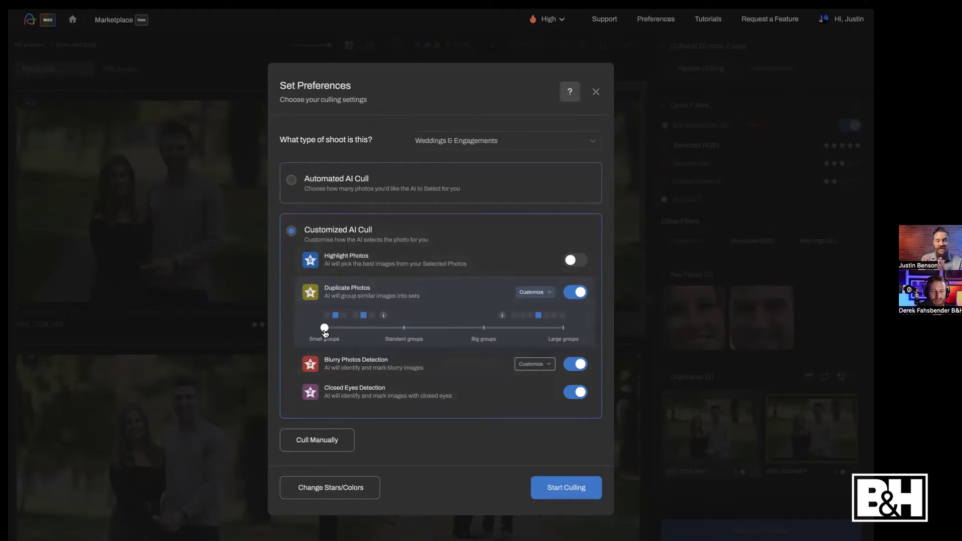
pyautogui.click(561, 333)
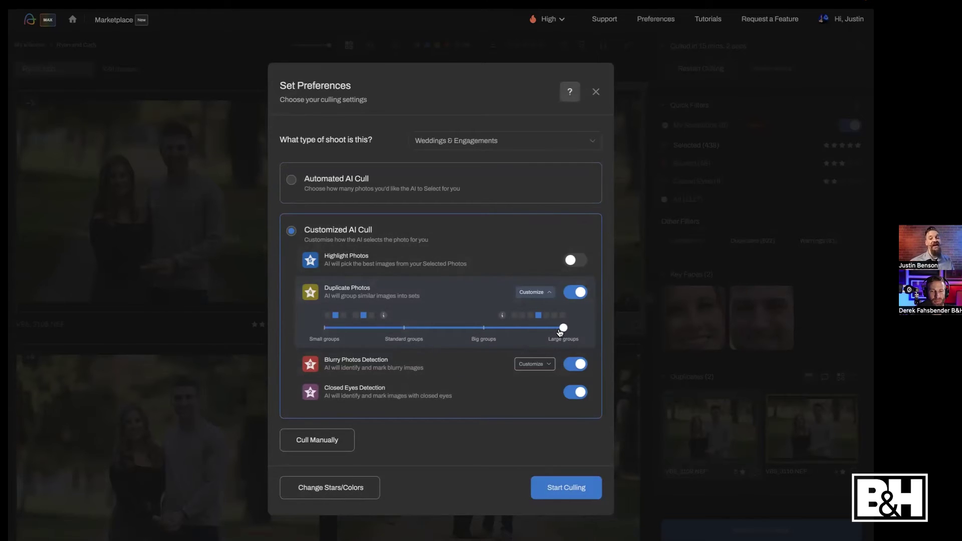
pyautogui.click(482, 331)
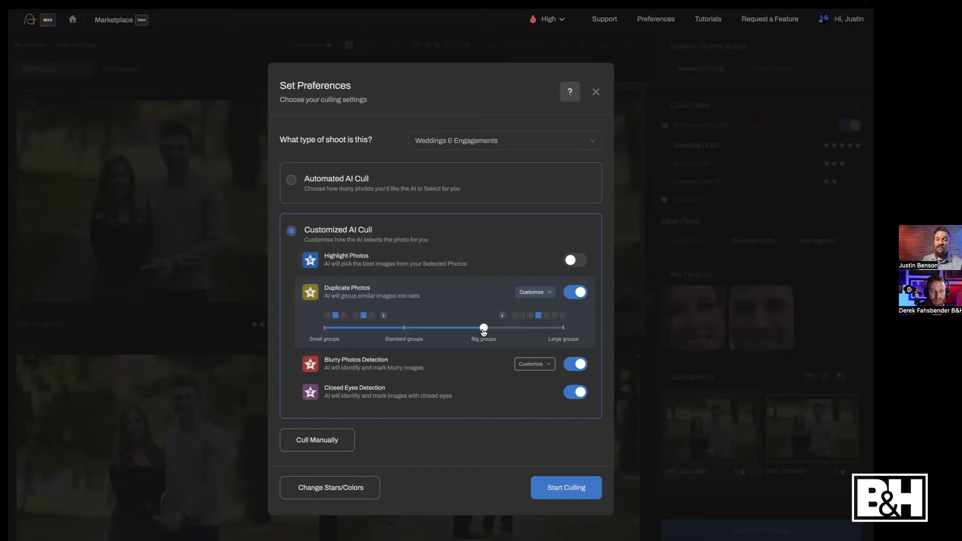
# Customize Blurry Photos Detection, trying the Strict and Lenient levels, and set it to Moderate
pyautogui.click(535, 364)
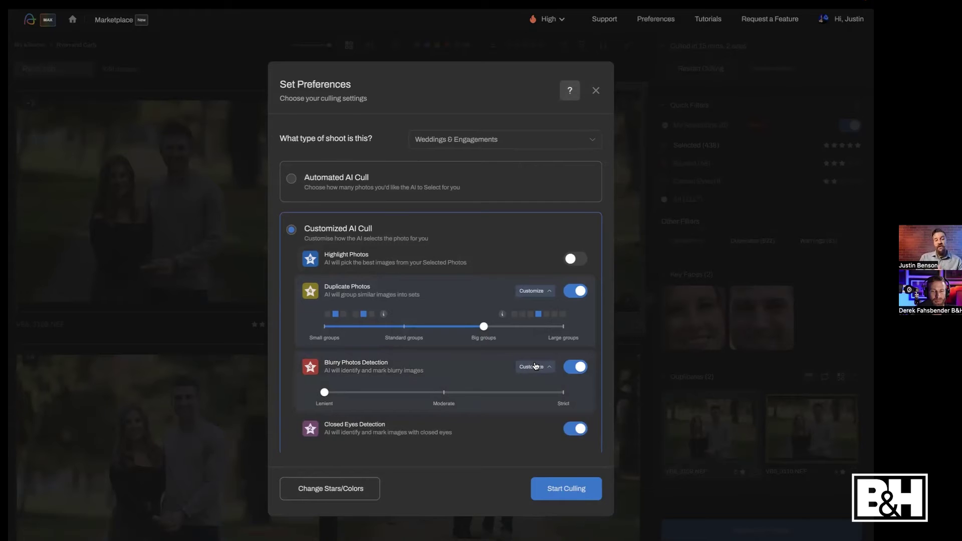
pyautogui.click(445, 394)
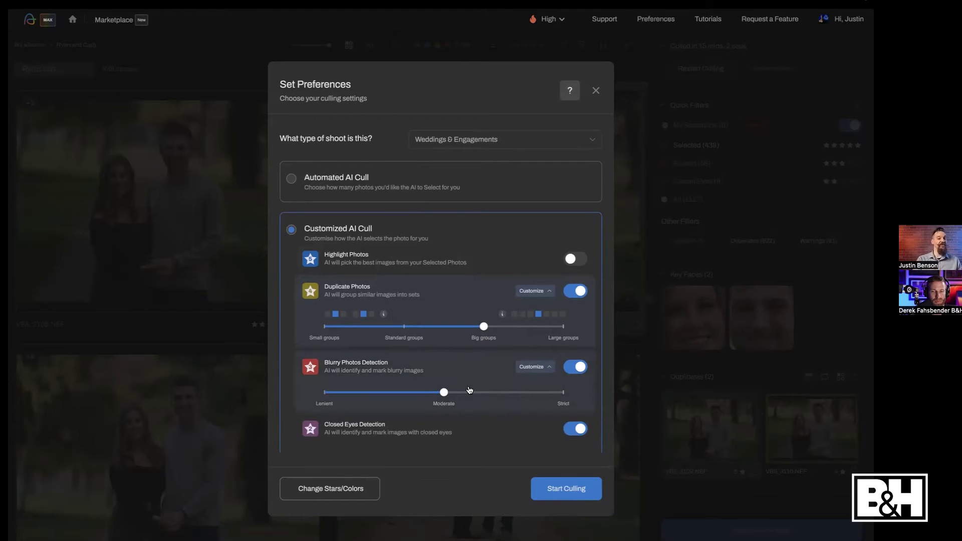
pyautogui.click(561, 395)
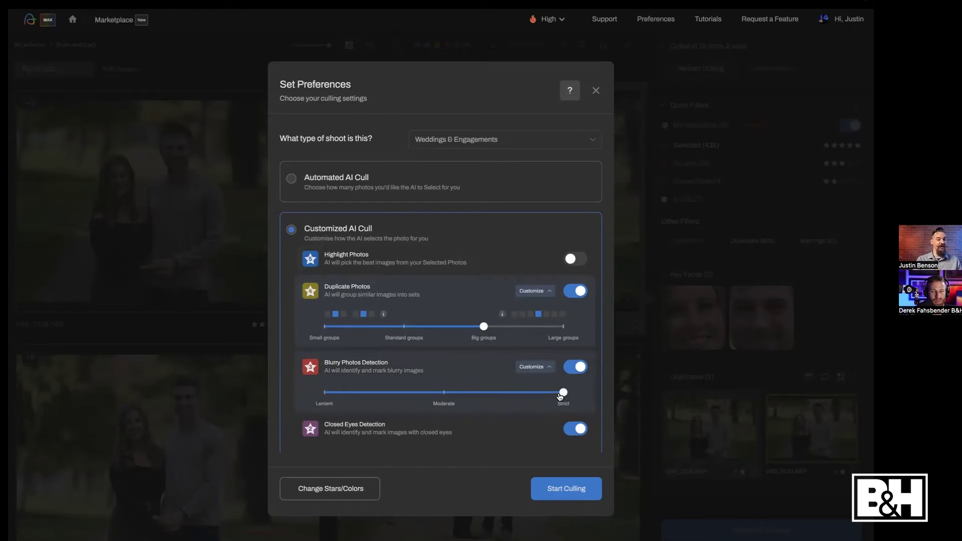
pyautogui.click(326, 395)
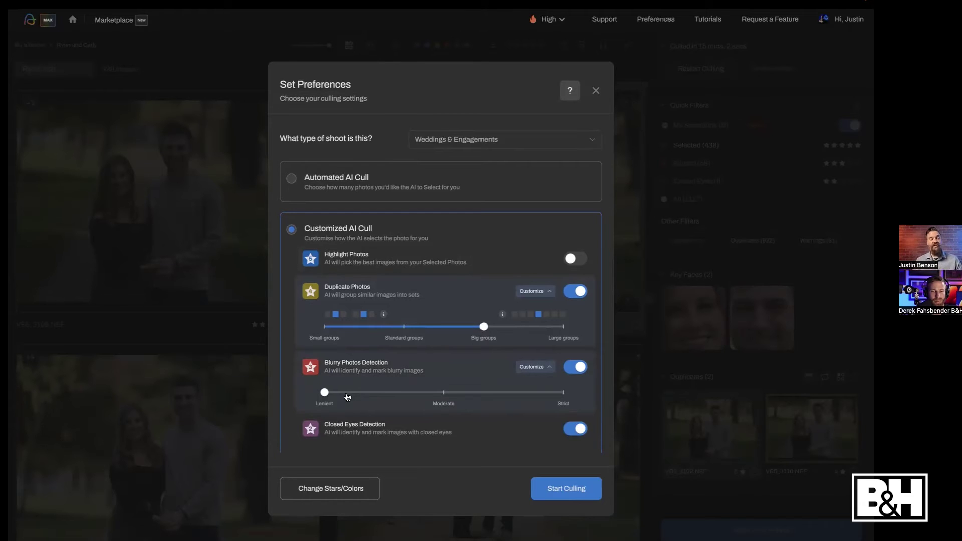
pyautogui.click(564, 393)
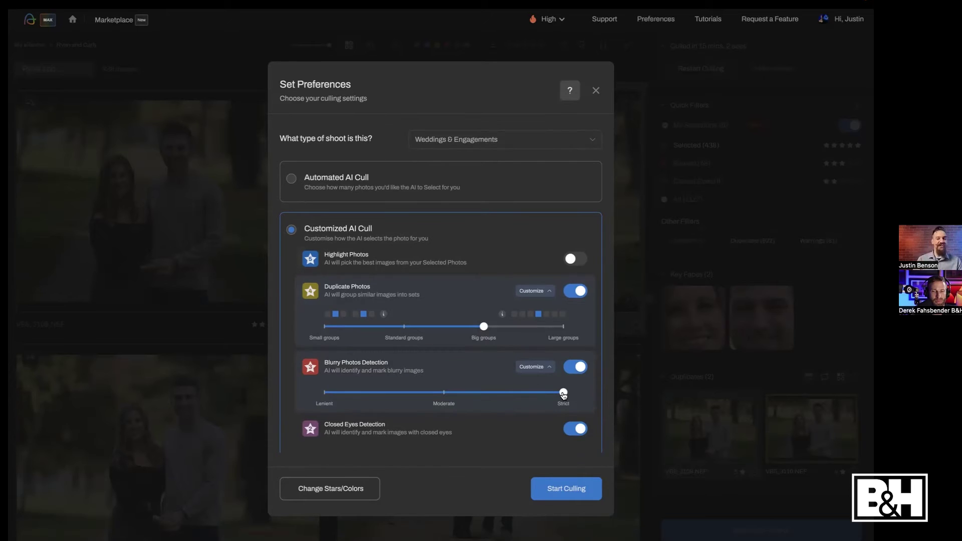
pyautogui.click(444, 393)
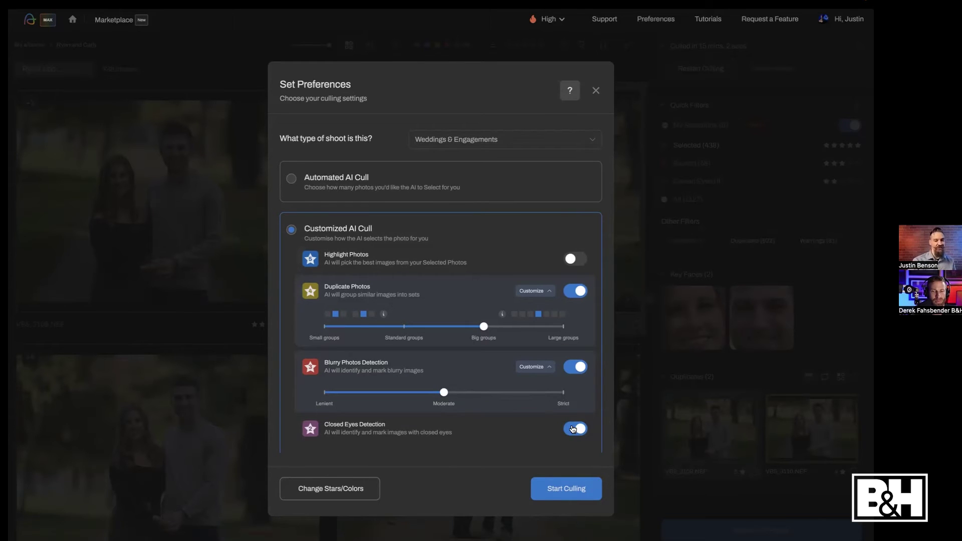
# Turn Closed Eyes Detection off and on again, and do the same with Blurry Photos Detection
pyautogui.click(572, 429)
pyautogui.click(580, 430)
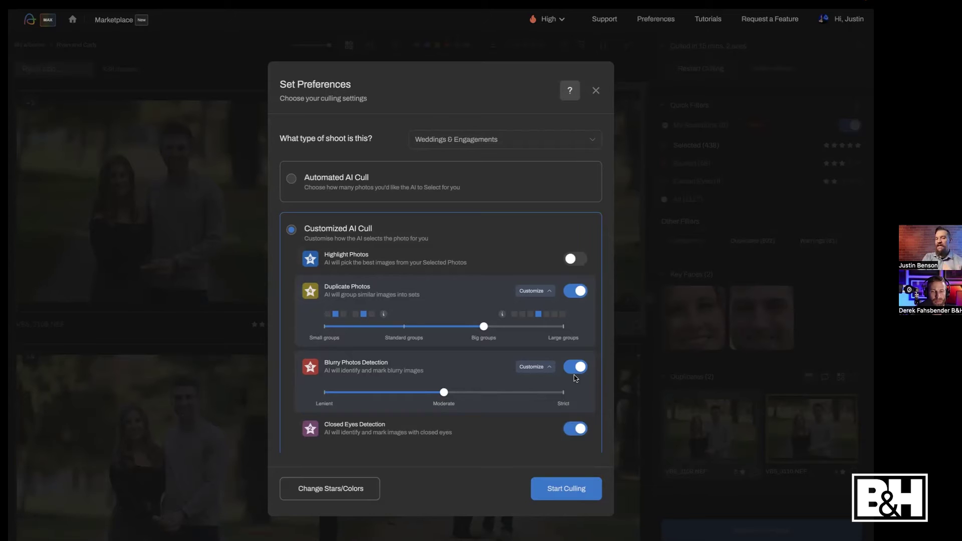
pyautogui.click(581, 368)
pyautogui.click(583, 370)
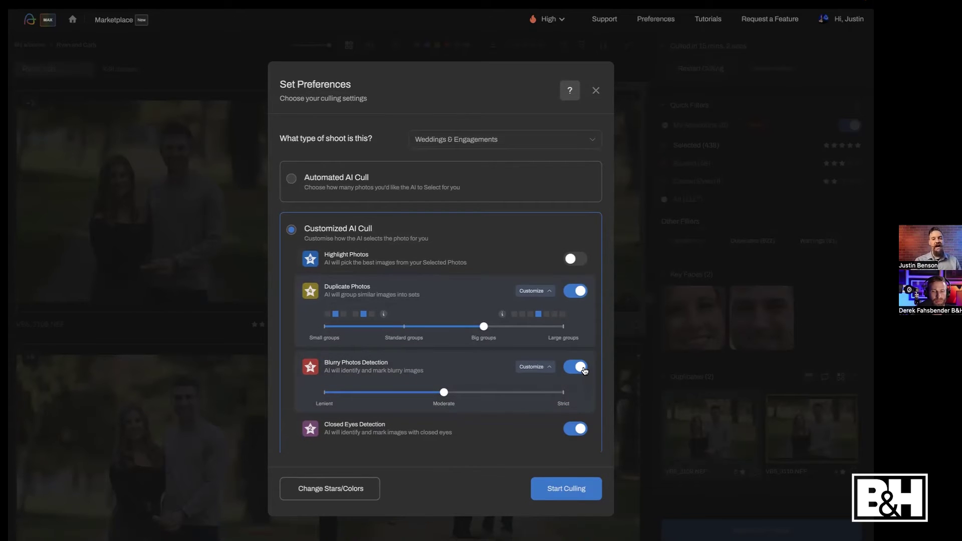
# Close the culling preferences without restarting the cull and add VB5_3129.NEF and VB5_3122.NEF to My Selections
pyautogui.click(596, 91)
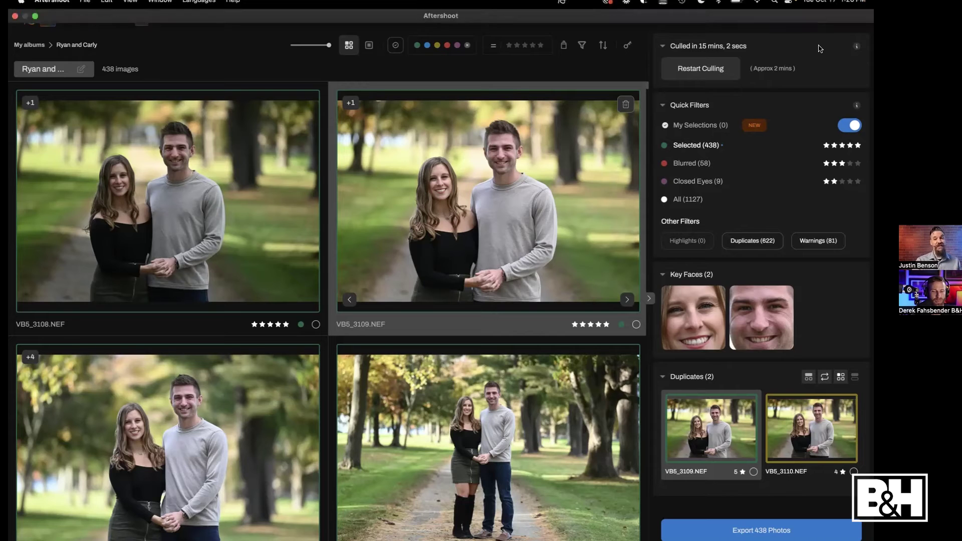
pyautogui.moveTo(699, 124)
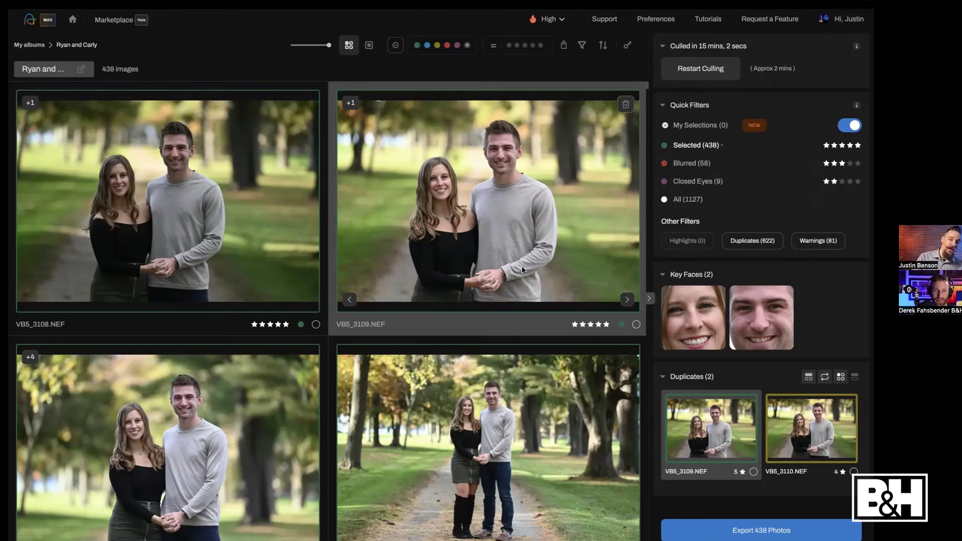
pyautogui.scroll(-5, 508, 259)
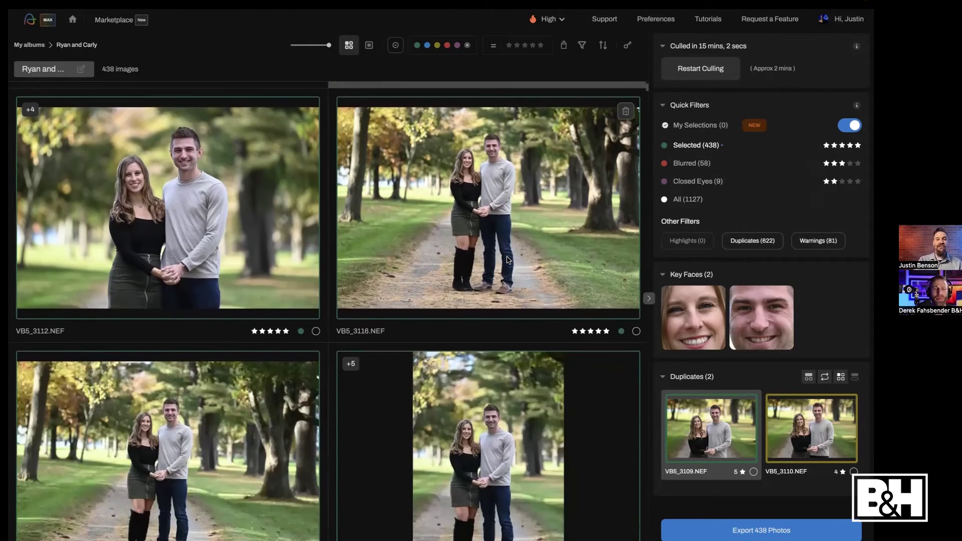
pyautogui.scroll(-4, 508, 260)
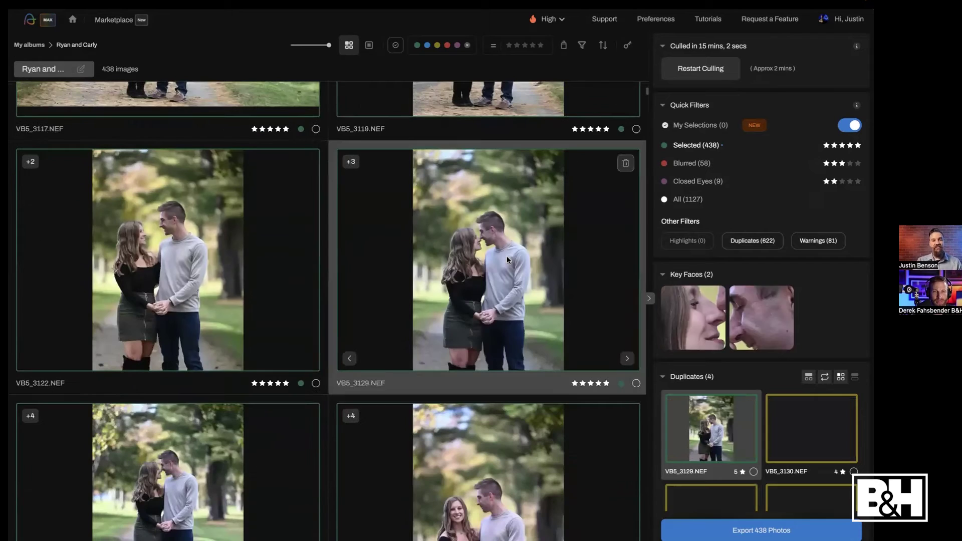
pyautogui.click(636, 383)
pyautogui.scroll(-3, 544, 396)
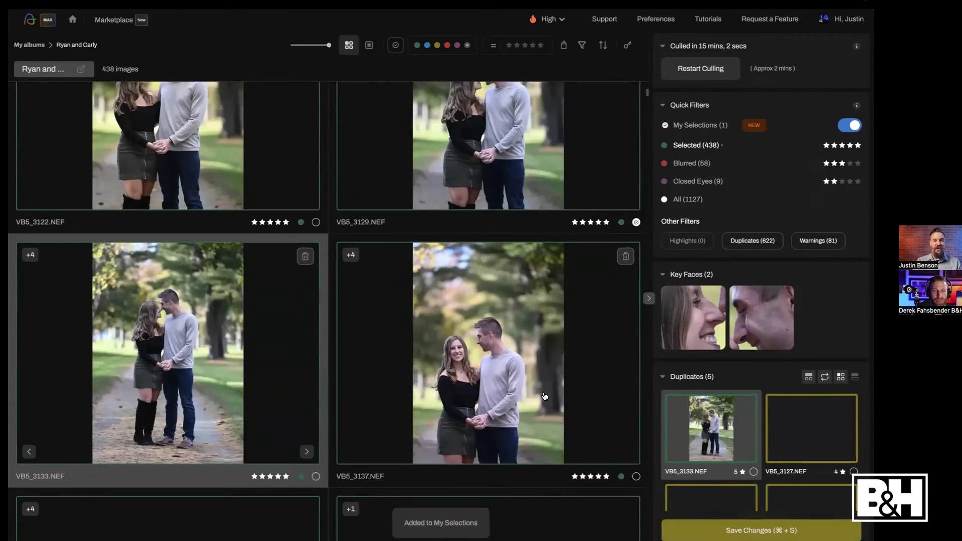
pyautogui.scroll(3, 201, 286)
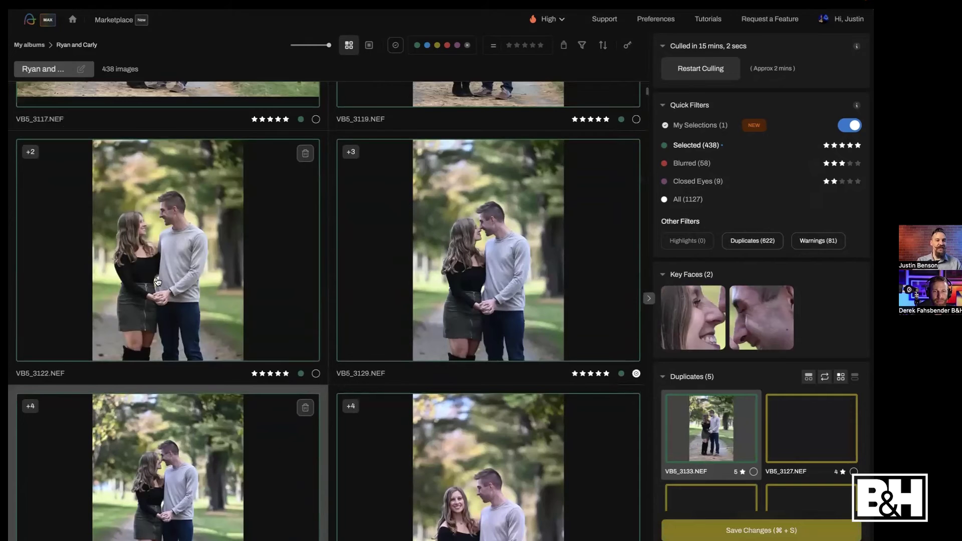
pyautogui.press('d')
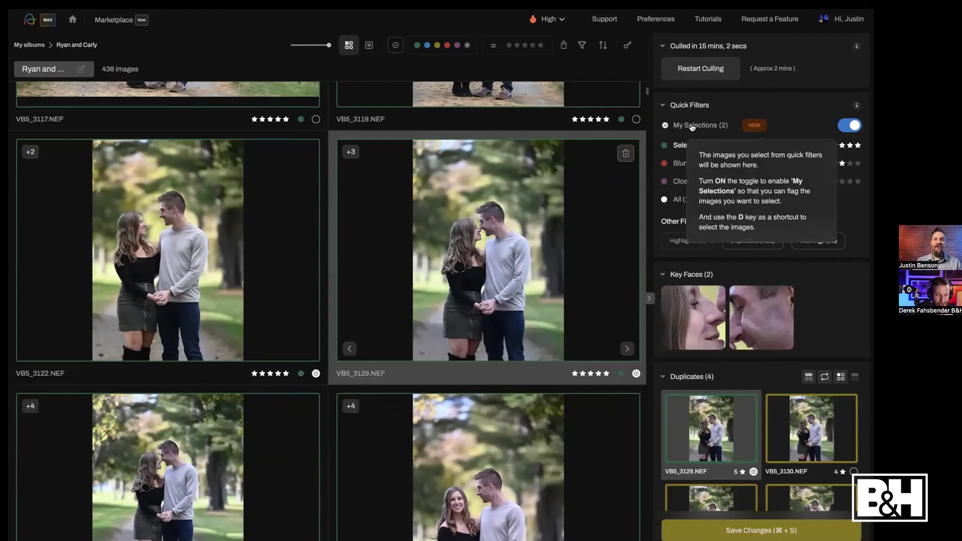
# Filter the album to My Selections to review the flagged photos, and return to the Selected filter
pyautogui.scroll(5, 485, 207)
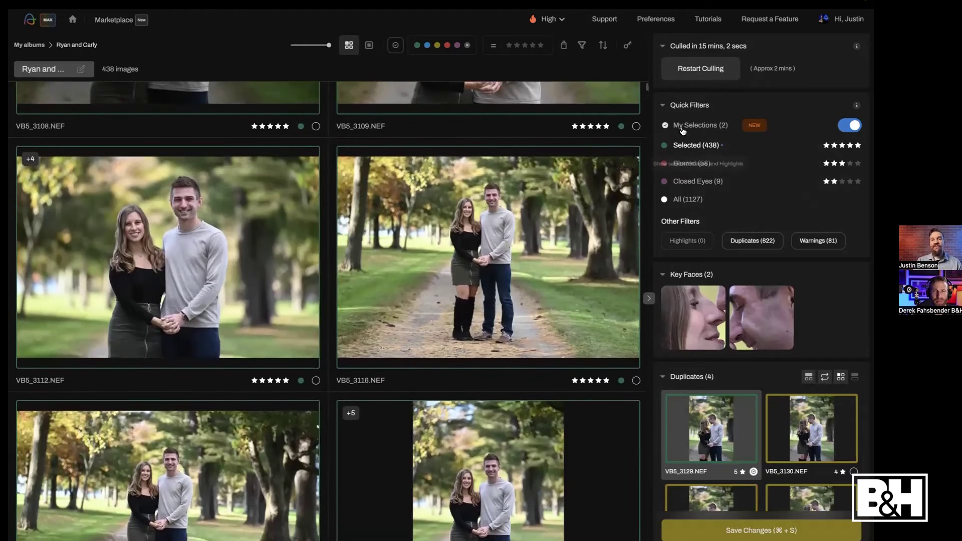
pyautogui.click(696, 129)
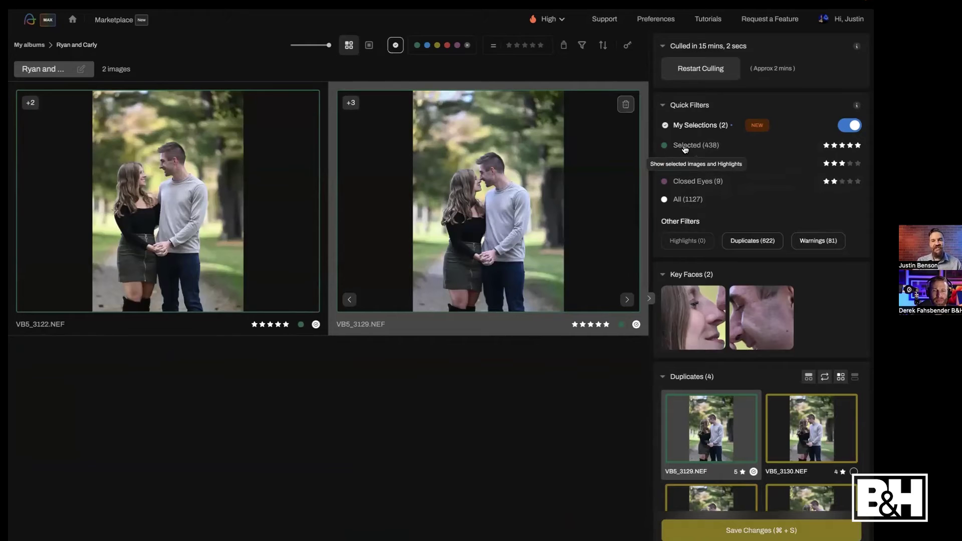
pyautogui.click(685, 146)
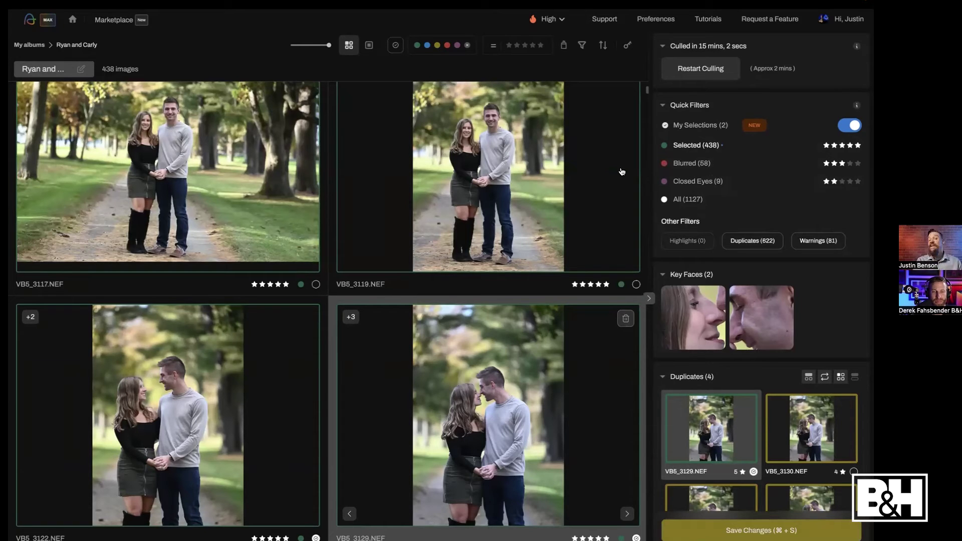
# Activate the Spray Can, assign My Selections as its left click action, and toggle the five-star rating in its right click action
pyautogui.click(564, 49)
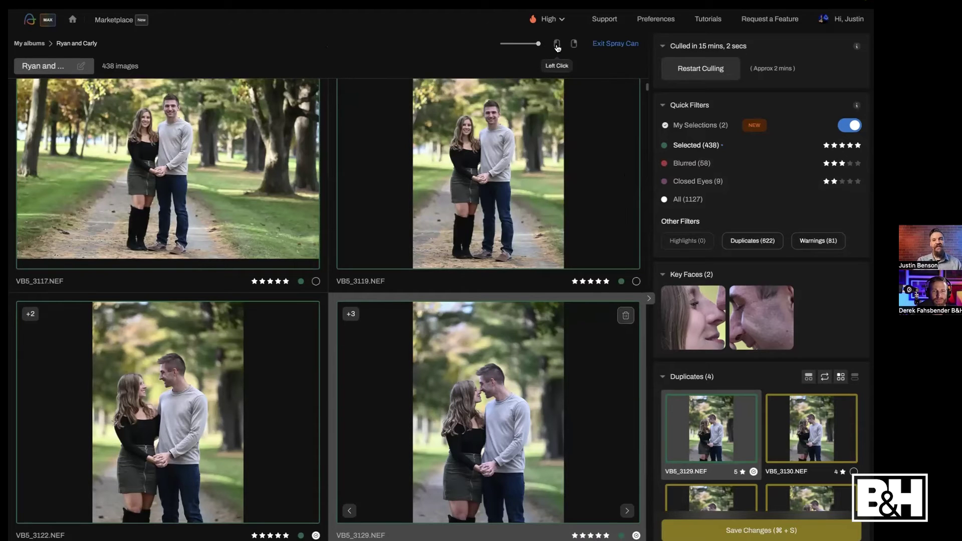
pyautogui.click(555, 45)
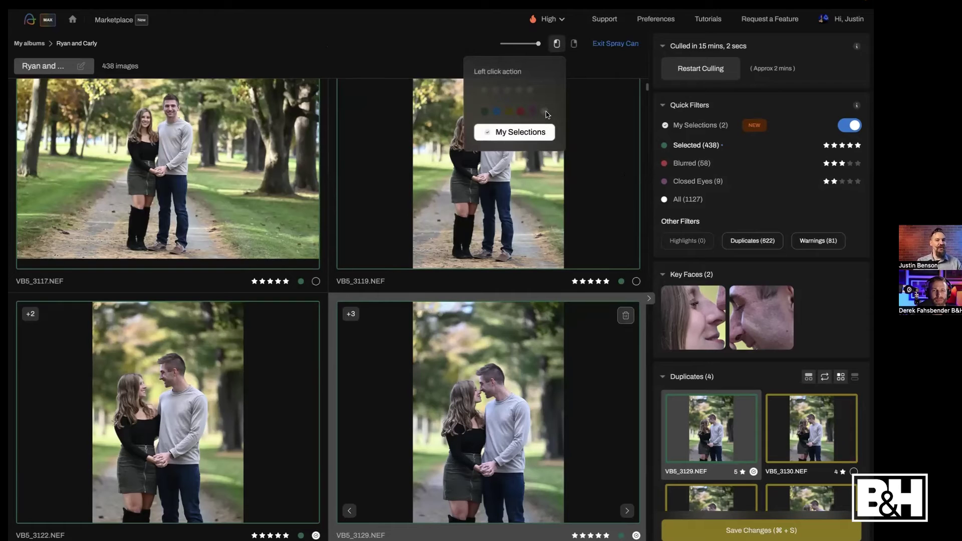
pyautogui.click(533, 133)
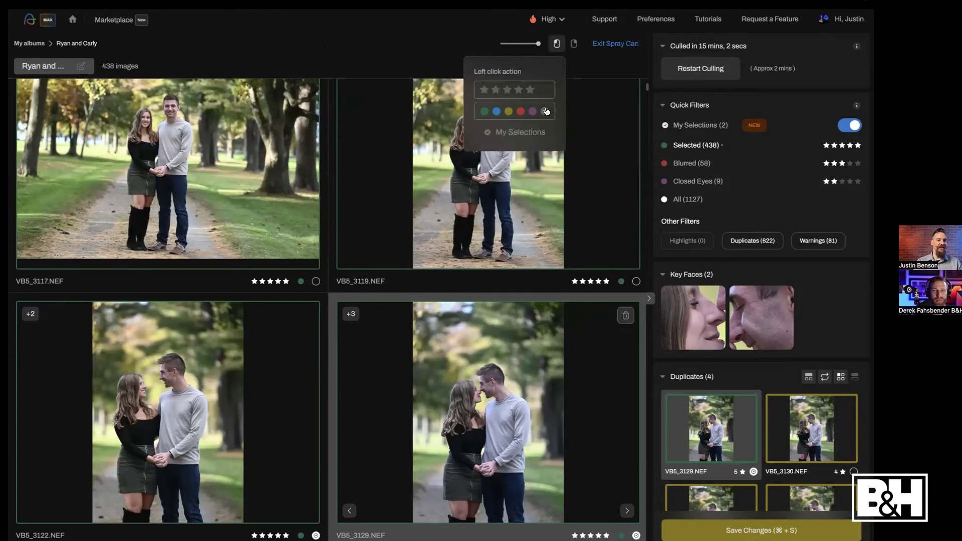
pyautogui.click(525, 134)
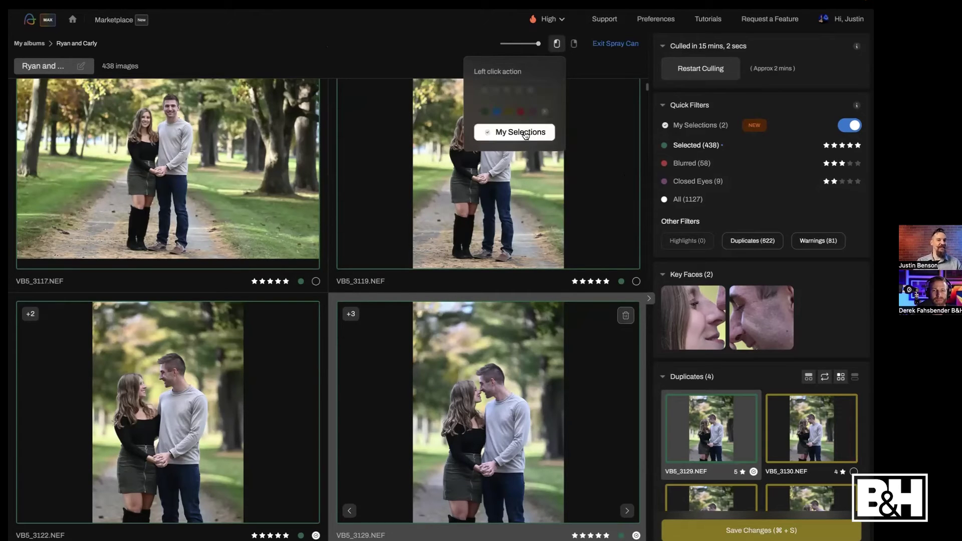
pyautogui.click(574, 44)
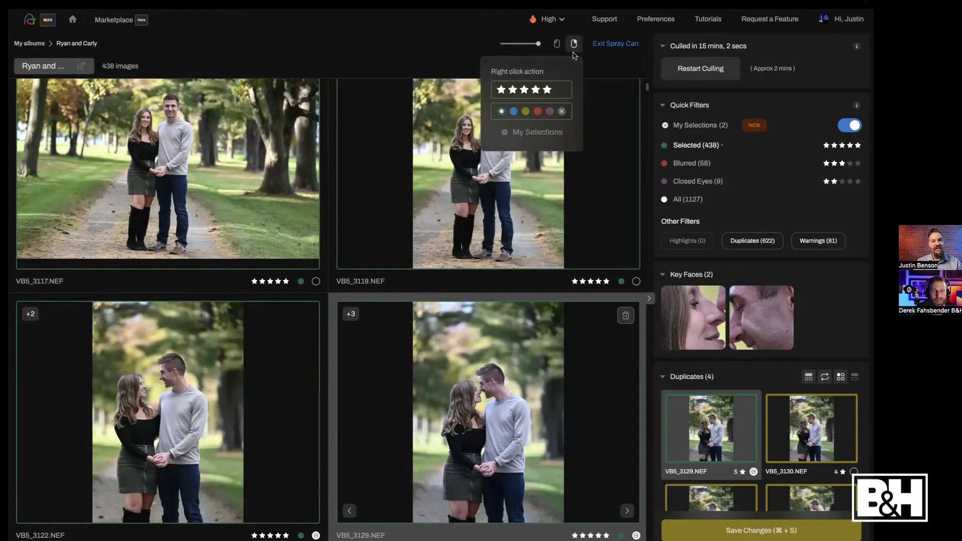
pyautogui.click(547, 90)
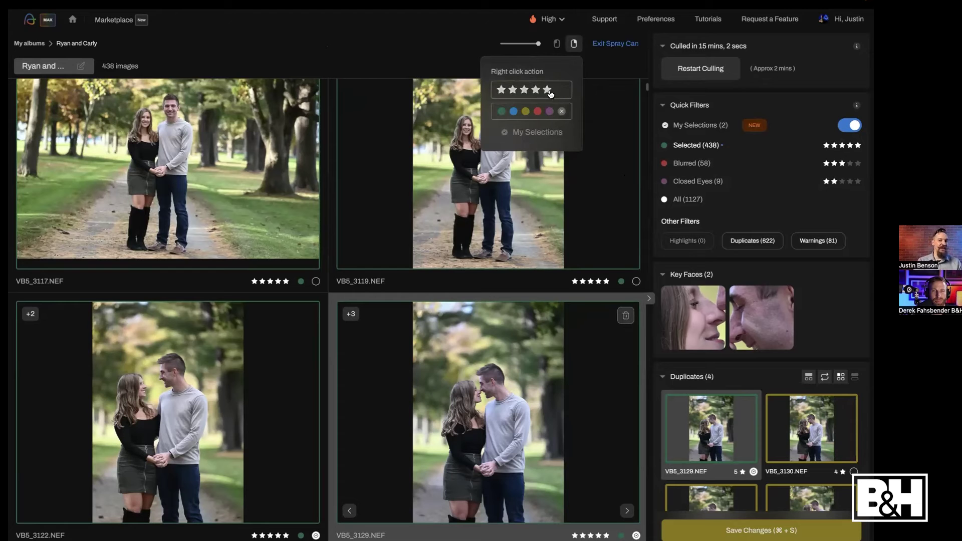
# Add VB5_3151.NEF and VB5_3157.NEF to My Selections with the Spray Can
pyautogui.scroll(5, 511, 243)
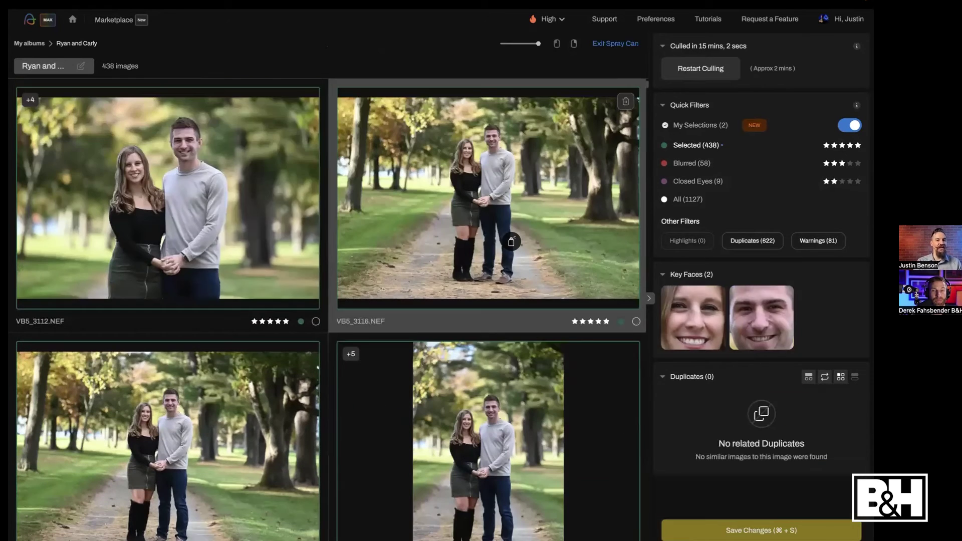
pyautogui.scroll(-7, 511, 242)
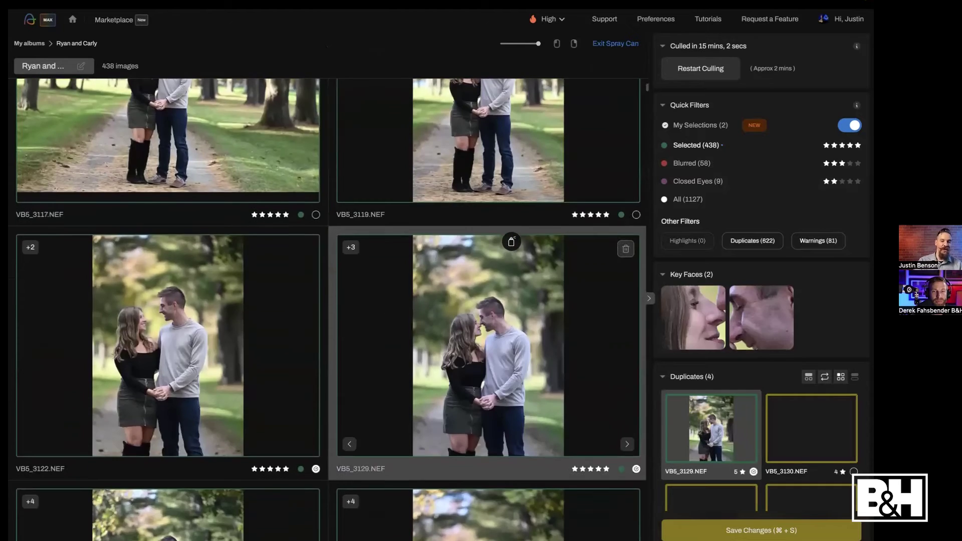
pyautogui.scroll(-8, 512, 242)
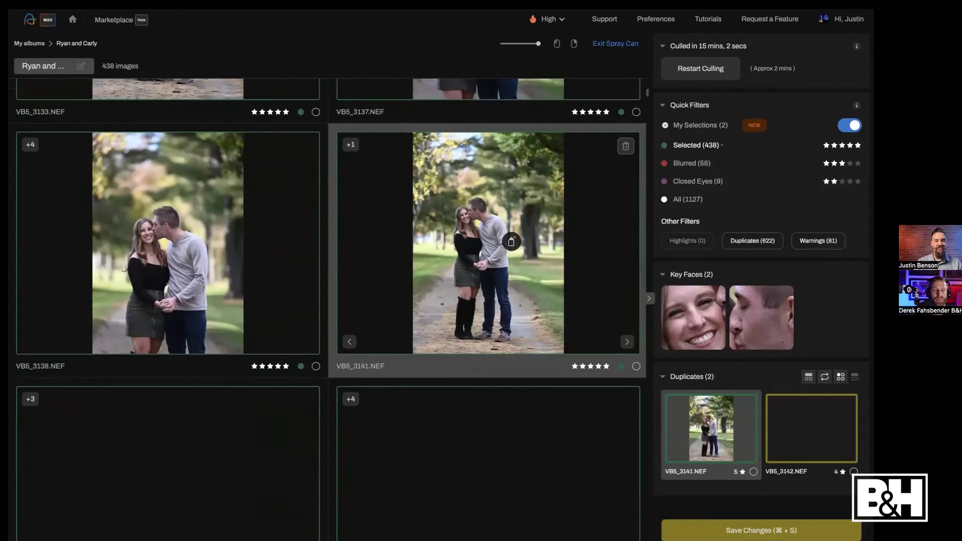
pyautogui.scroll(-4, 511, 242)
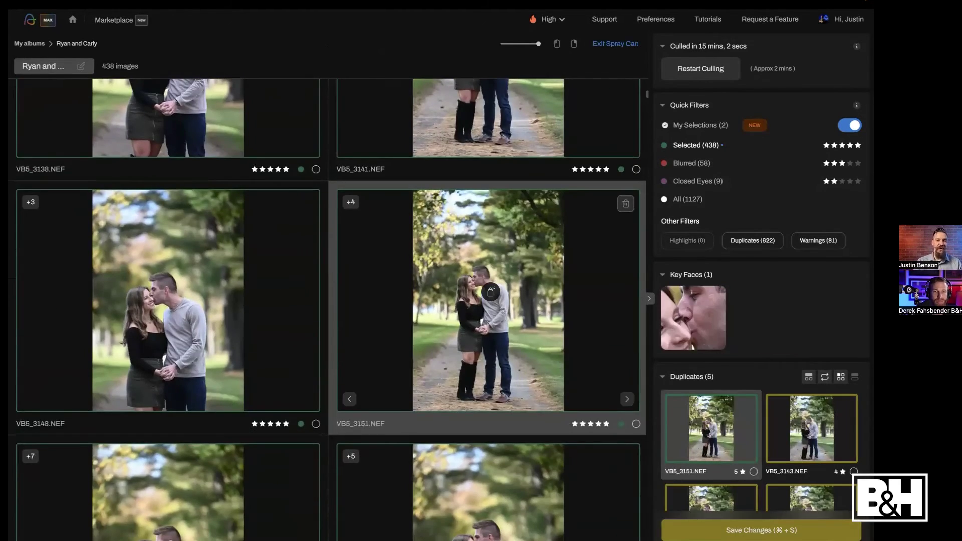
pyautogui.click(490, 291)
pyautogui.scroll(-4, 491, 292)
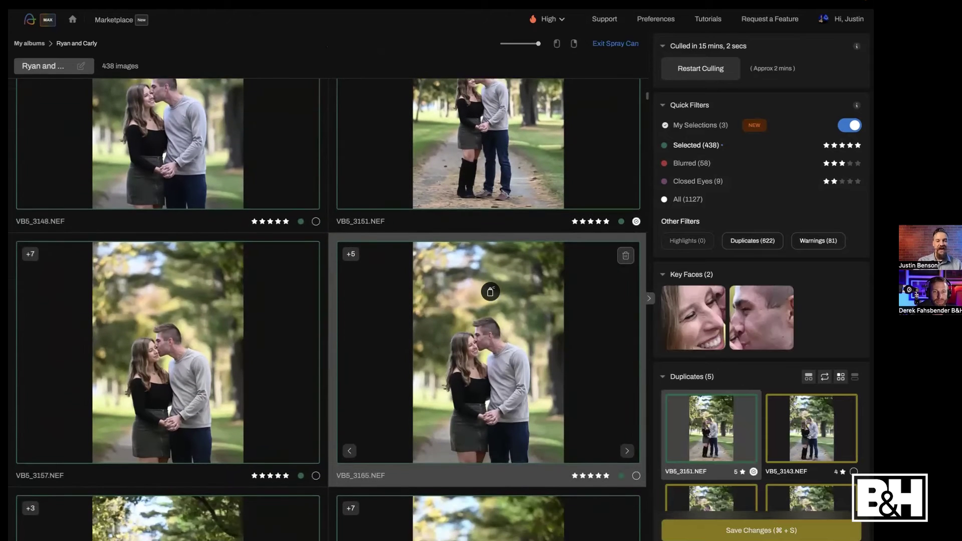
pyautogui.click(105, 355)
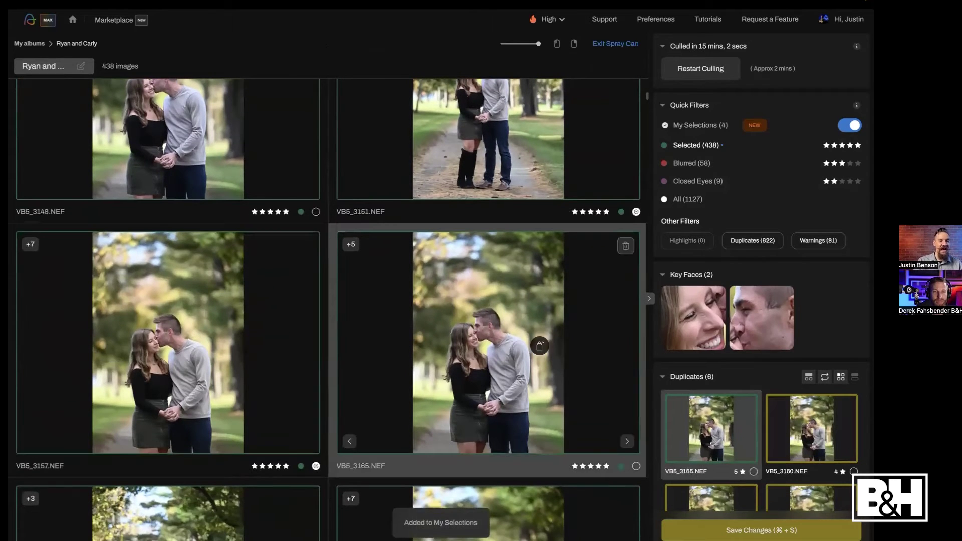
# Remove VB5_3165.NEF from the Selected photos and add VB5_3166.NEF from the following duplicate group to My Selections
pyautogui.press('x')
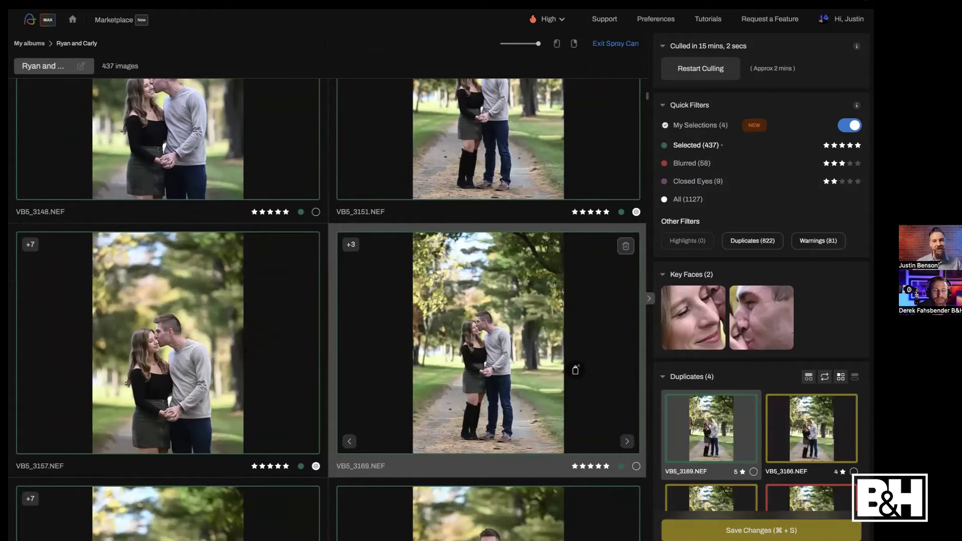
pyautogui.scroll(-5, 575, 370)
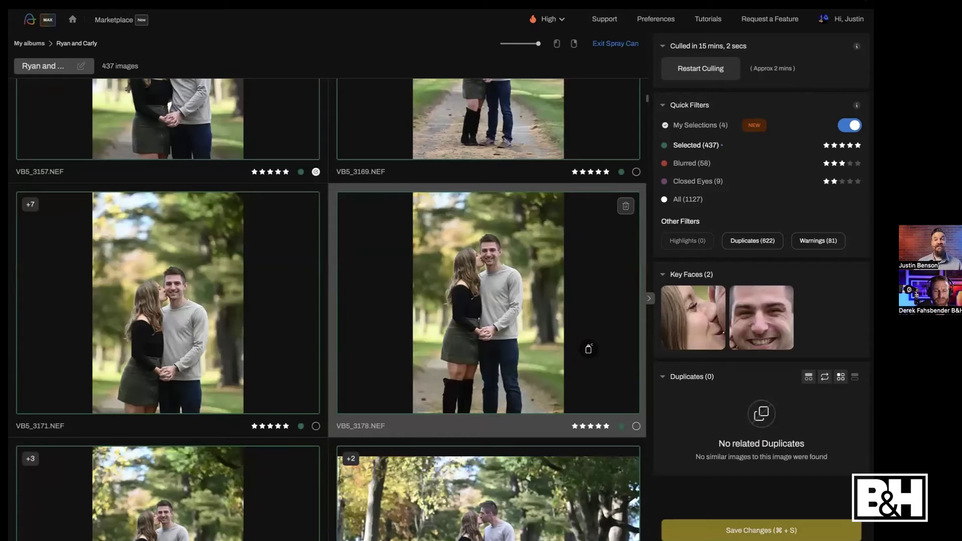
pyautogui.scroll(4, 588, 348)
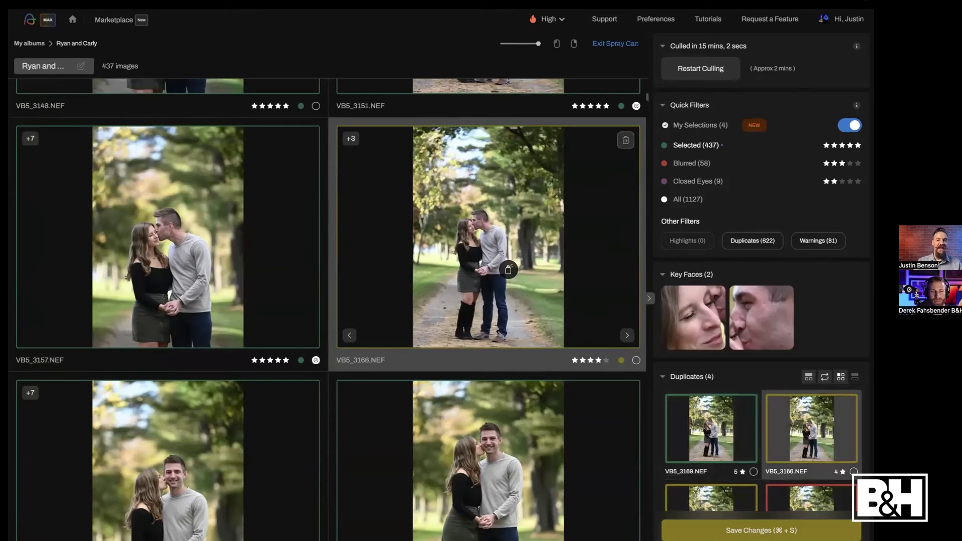
pyautogui.click(508, 270)
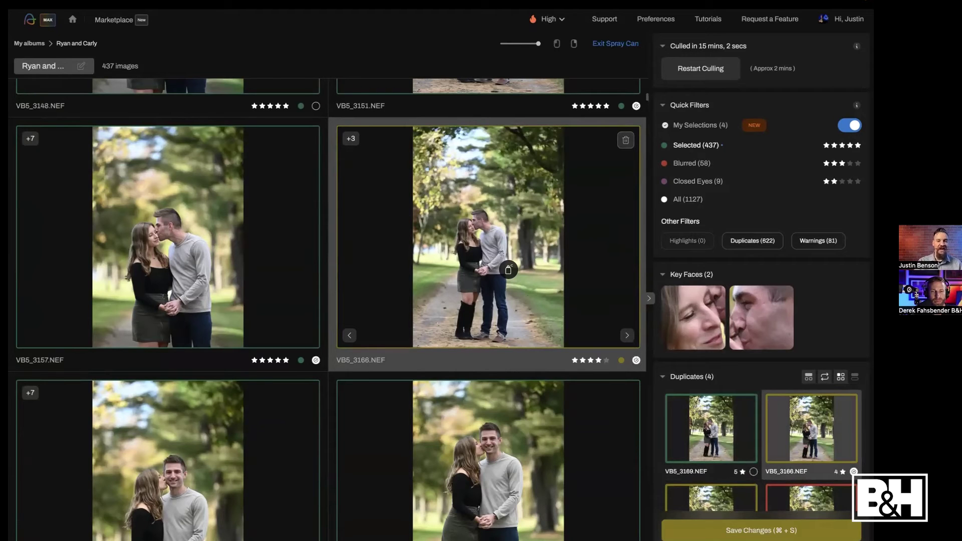
# Review the photos in My Selections, exit the Spray Can, and return to the Selected filter
pyautogui.click(696, 126)
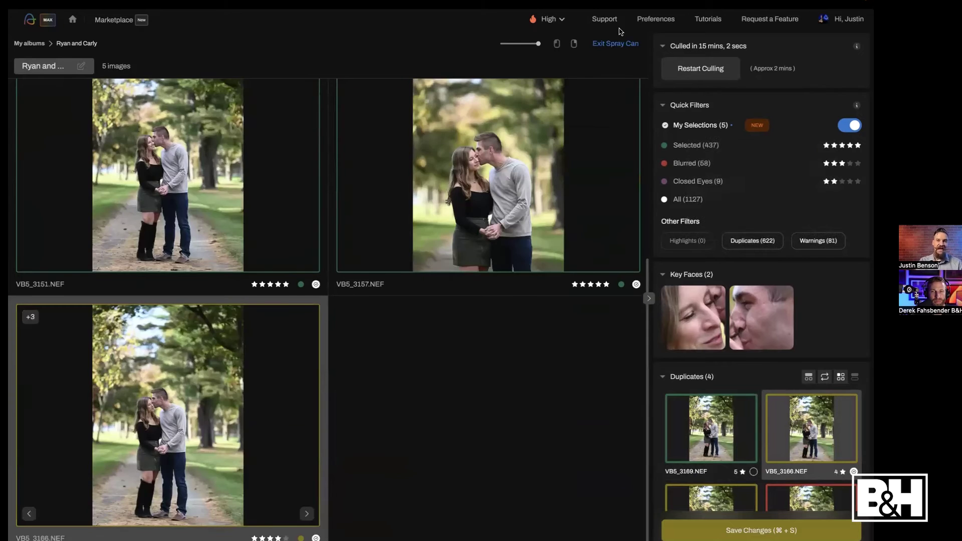
pyautogui.click(616, 44)
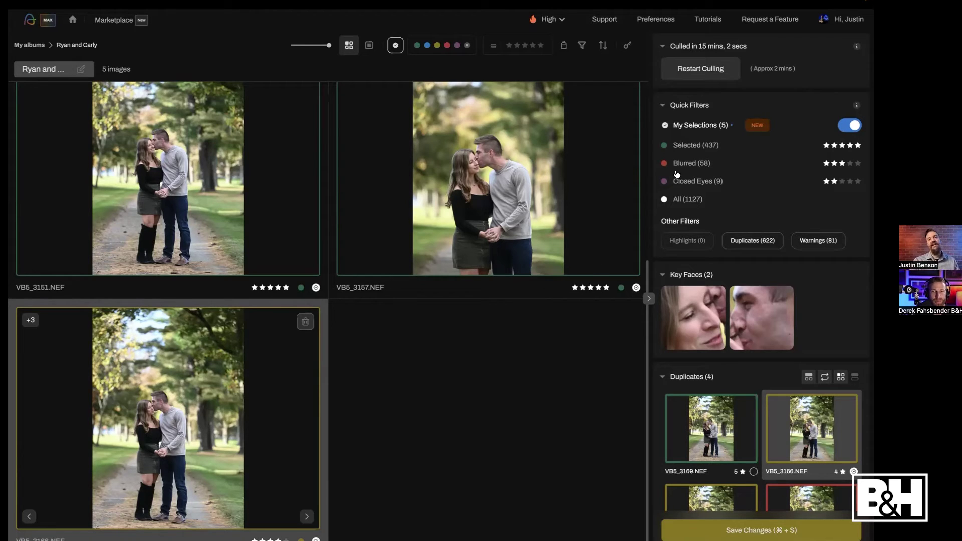
pyautogui.click(688, 149)
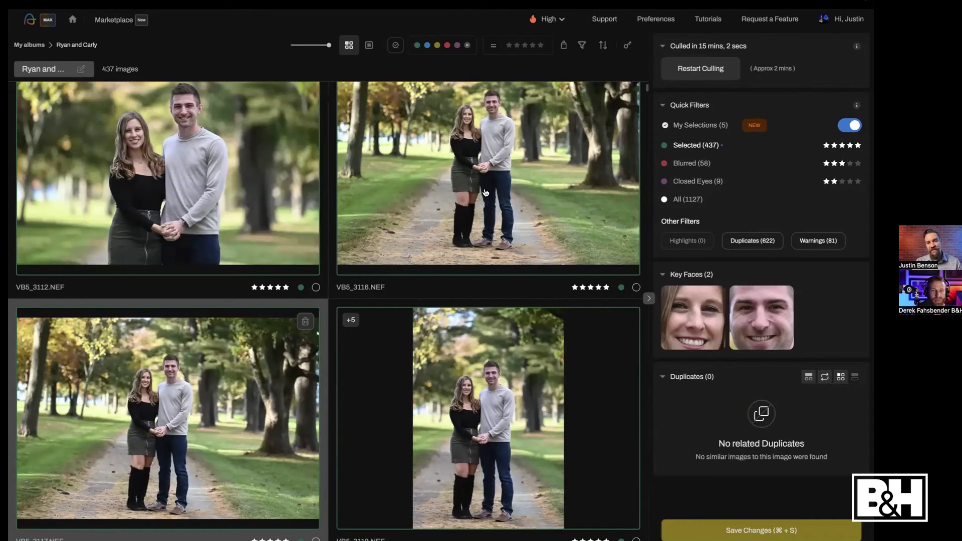
pyautogui.scroll(1, 485, 193)
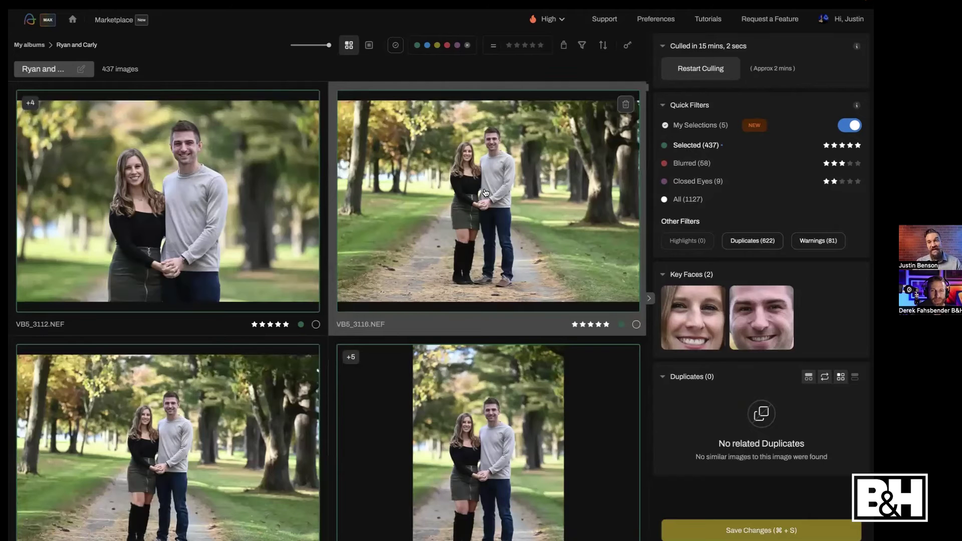
# Filter the album to My Selections and select all of its photos
pyautogui.click(687, 126)
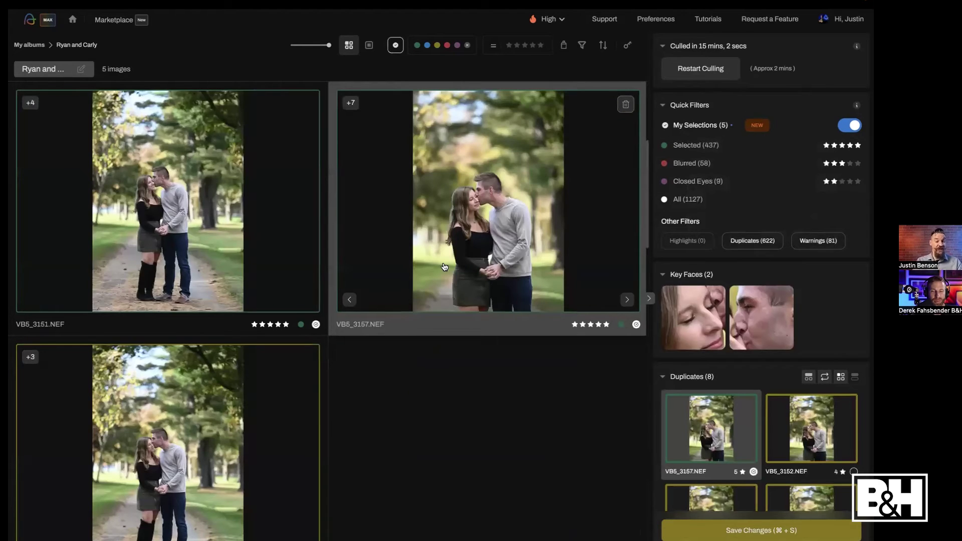
pyautogui.press('super+a')
pyautogui.moveTo(448, 258)
pyautogui.mouseDown()
pyautogui.moveTo(359, 293)
pyautogui.moveTo(401, 444)
pyautogui.moveTo(453, 244)
pyautogui.mouseUp()
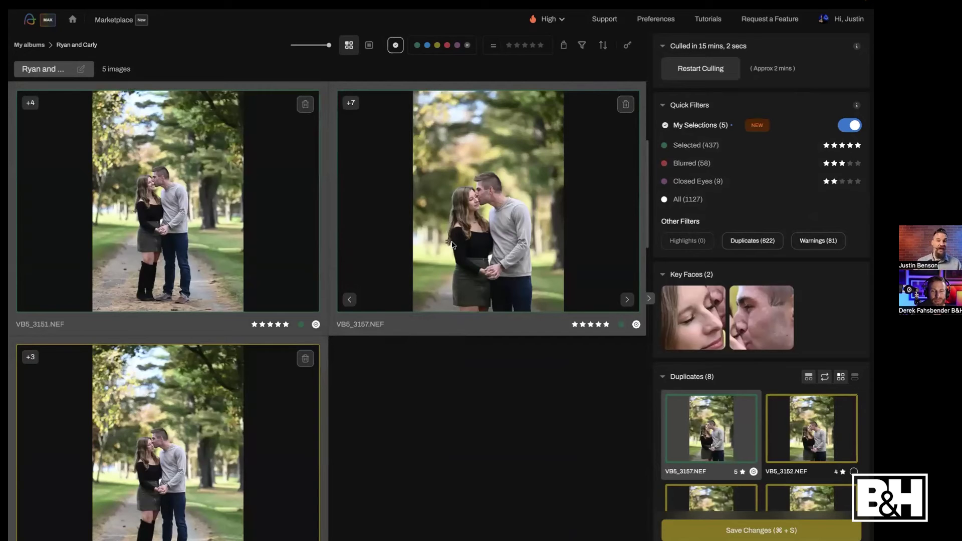
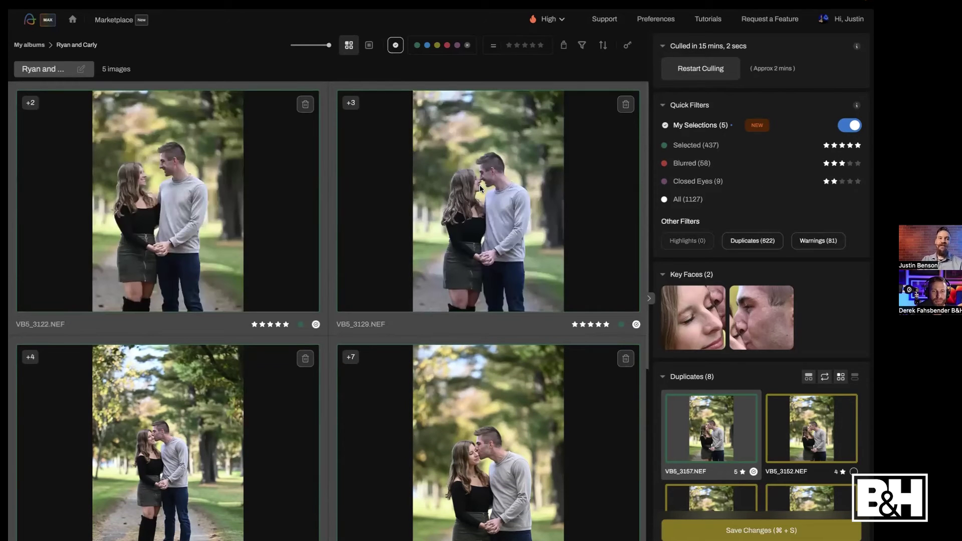
# Return to the albums overview and reveal the viewing options of the culled and edited engagement album
pyautogui.click(29, 44)
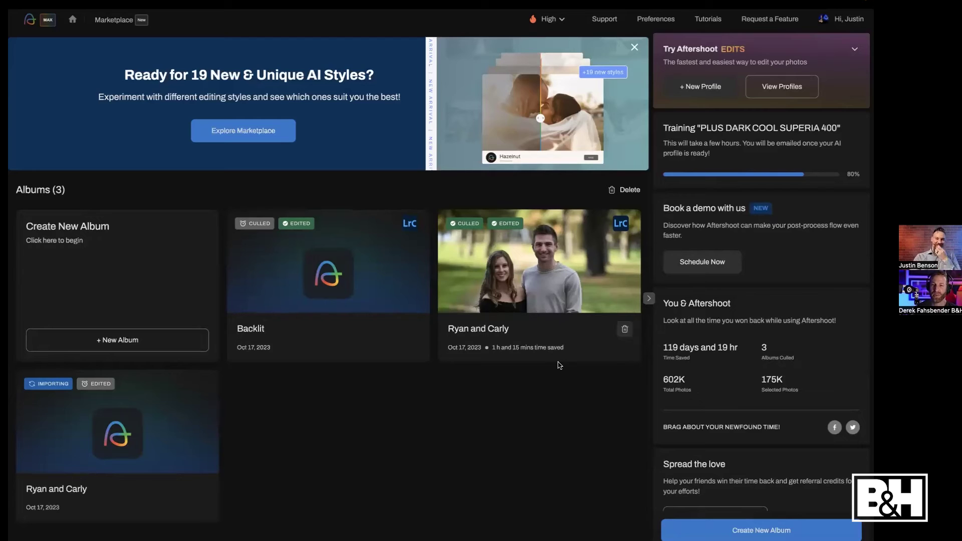
pyautogui.moveTo(490, 305)
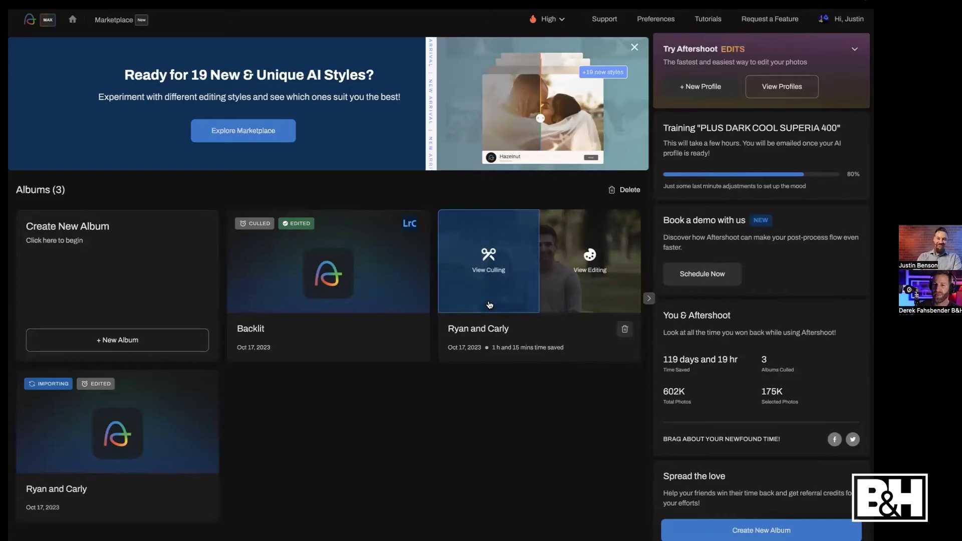
# Open the culling view of the engagement album and filter it to the Warnings photos
pyautogui.click(486, 275)
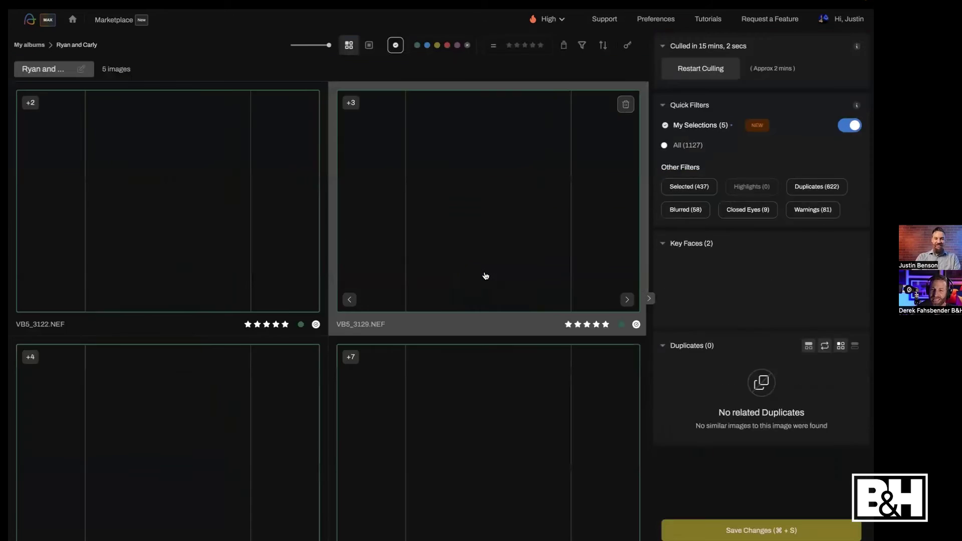
pyautogui.scroll(-1, 486, 276)
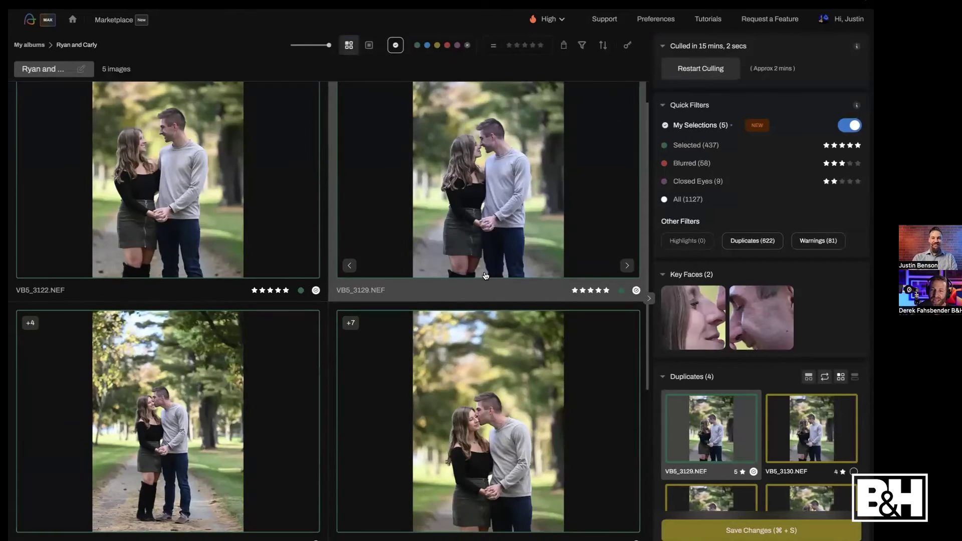
pyautogui.scroll(-1, 486, 276)
pyautogui.scroll(2, 486, 276)
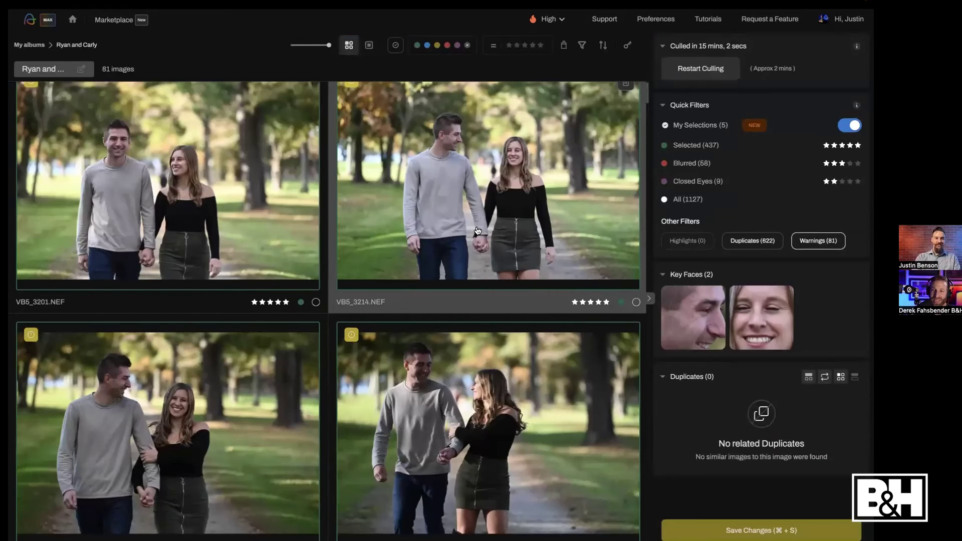
# Look through the photos in the Warnings filter and save the album's culling changes
pyautogui.scroll(-10, 477, 230)
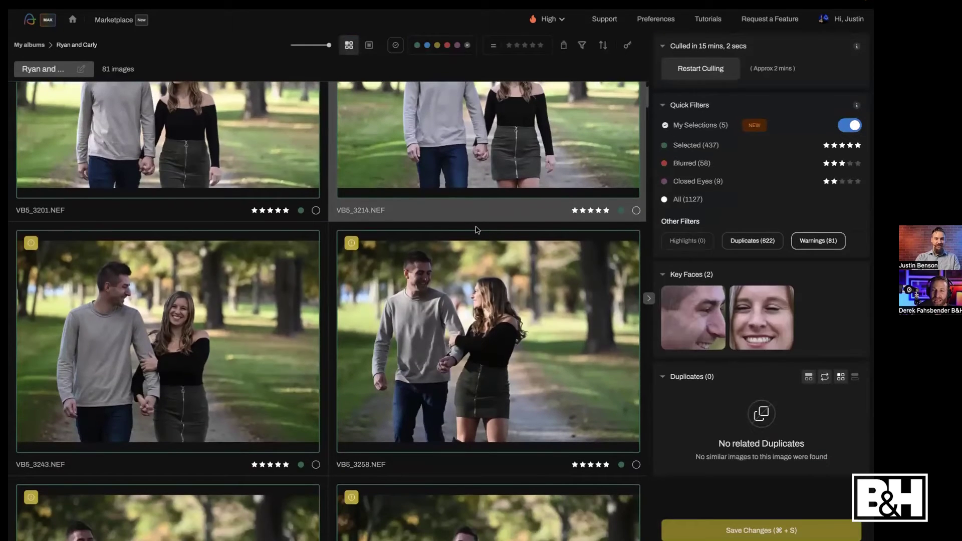
pyautogui.scroll(-6, 478, 231)
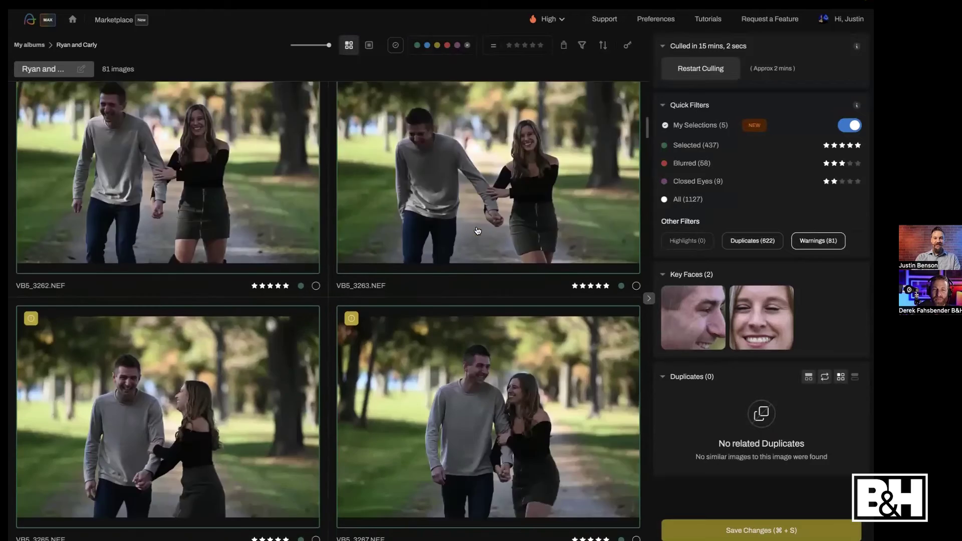
pyautogui.scroll(-10, 478, 231)
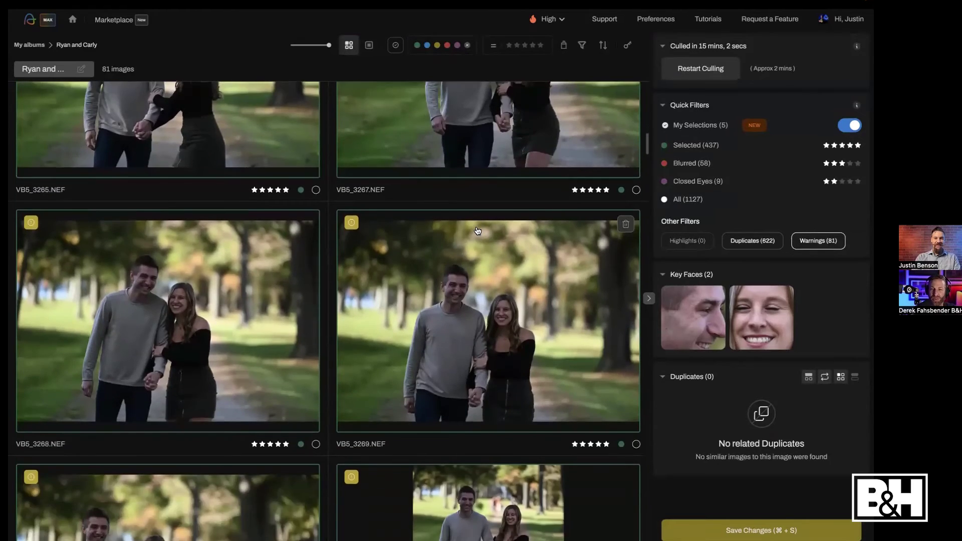
pyautogui.scroll(-10, 478, 230)
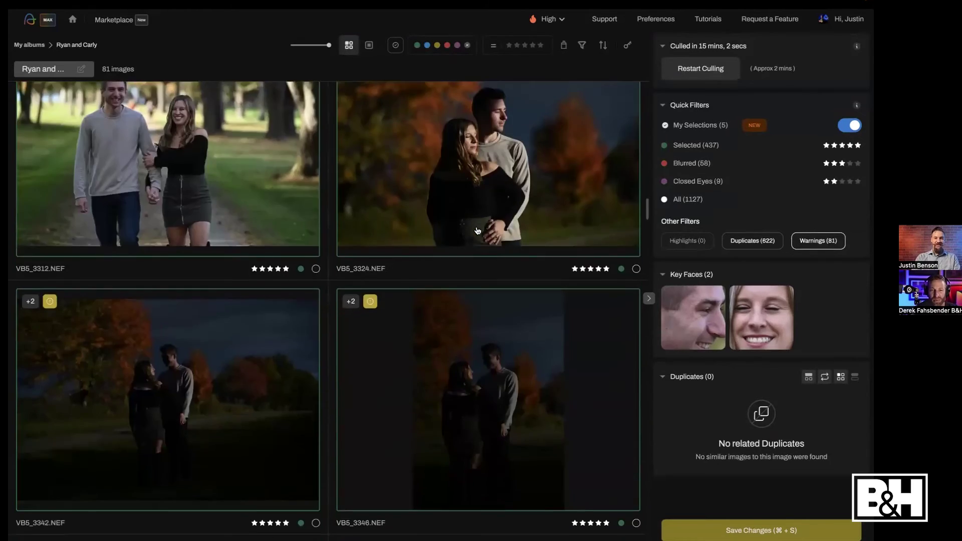
pyautogui.scroll(10, 478, 230)
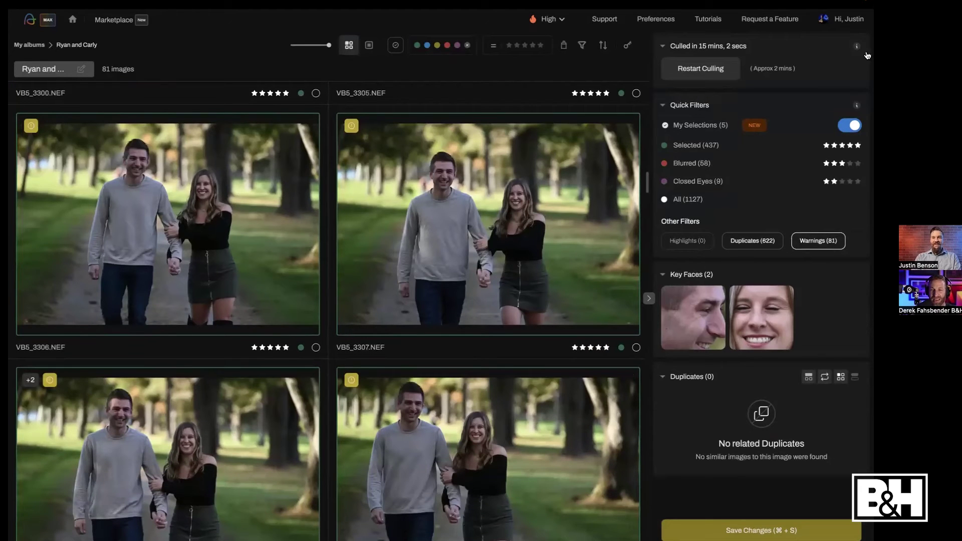
pyautogui.click(749, 525)
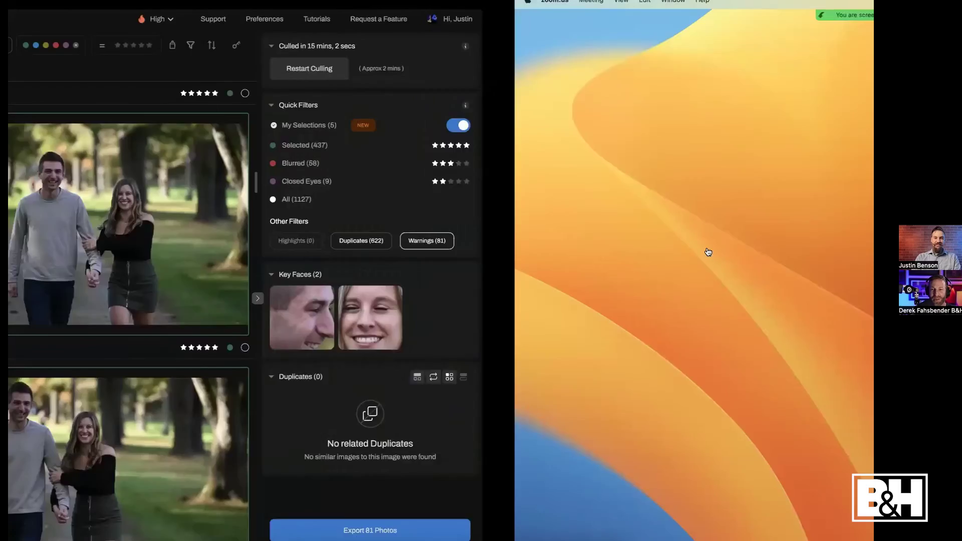
# Switch to Lightroom Classic and examine the edits on consecutive photos of the embracing couple, up to VB5_3517.NEF
pyautogui.hotkey('ctrl', 'Left')
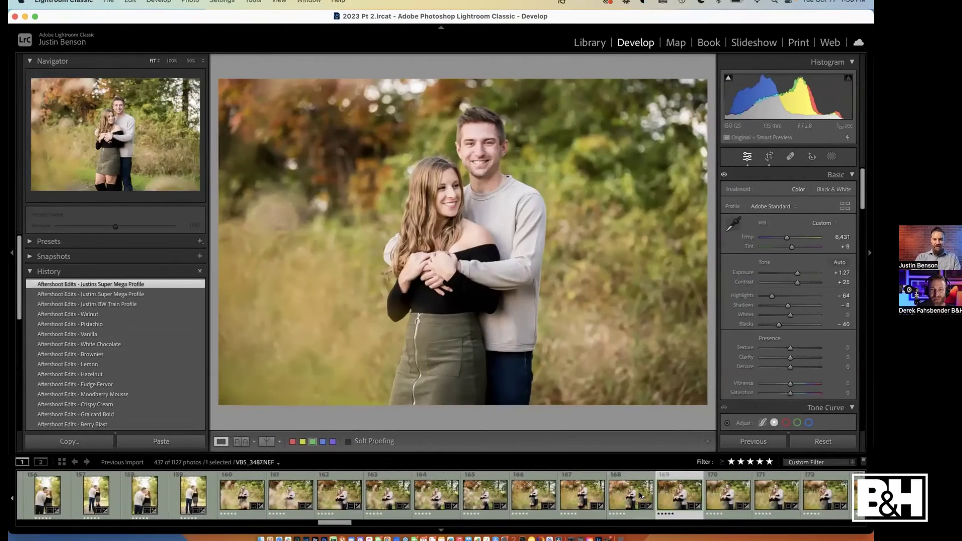
pyautogui.hscroll(5, 640, 496)
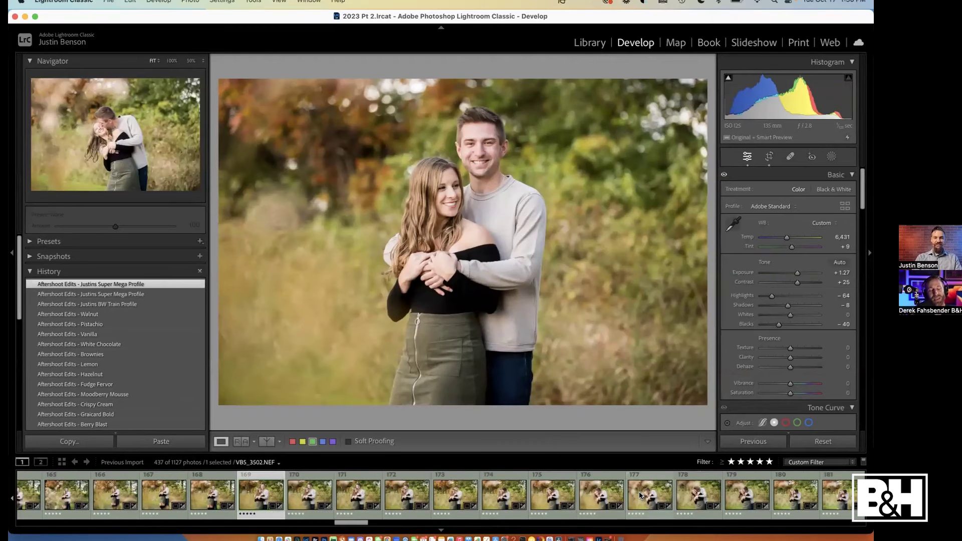
pyautogui.press('Right')
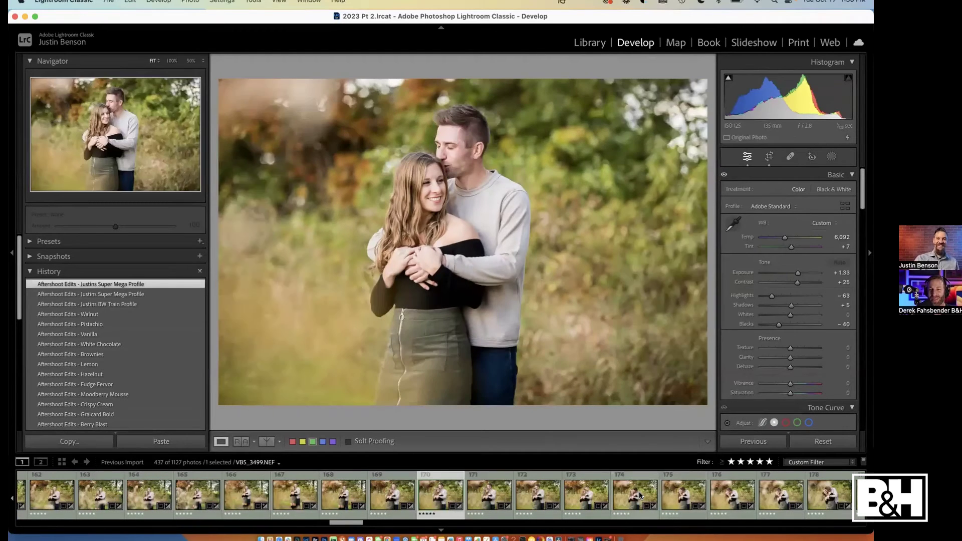
pyautogui.press('Right')
pyautogui.press('Right')
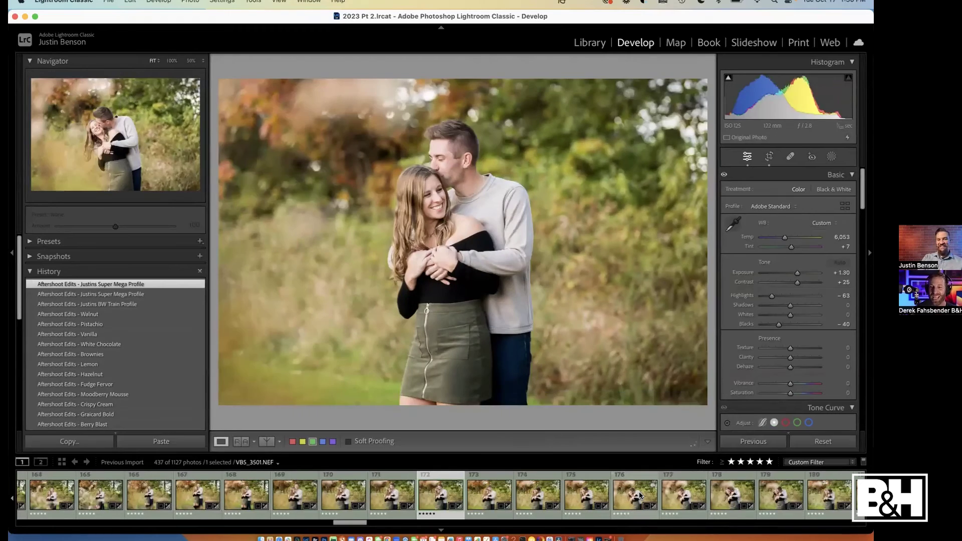
pyautogui.press('Right')
pyautogui.press('Right')
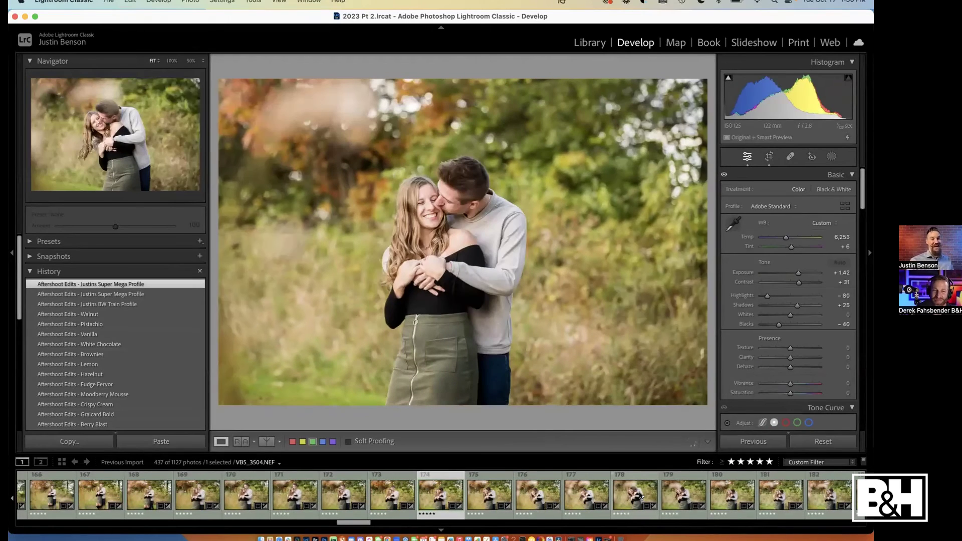
pyautogui.press('Right')
pyautogui.press('Right')
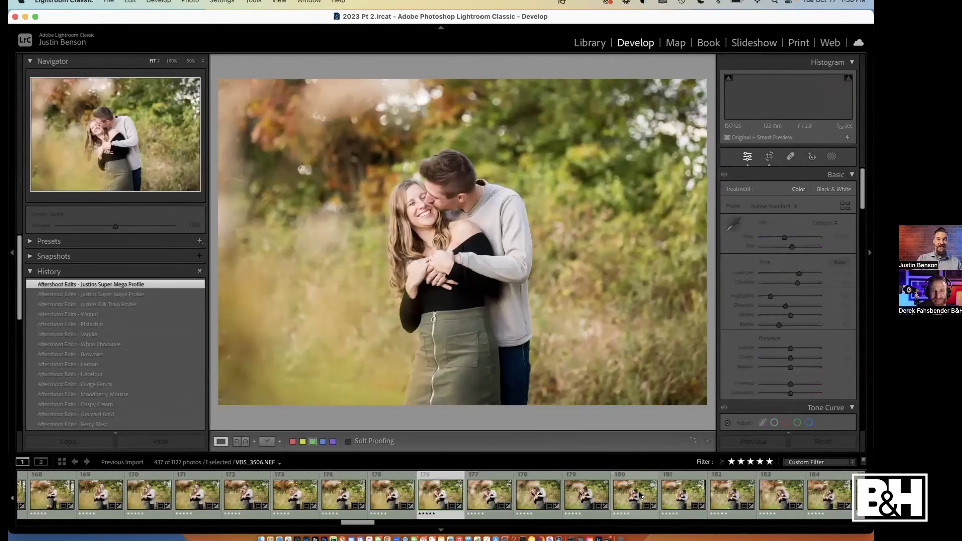
pyautogui.press('Right')
pyautogui.press('Right')
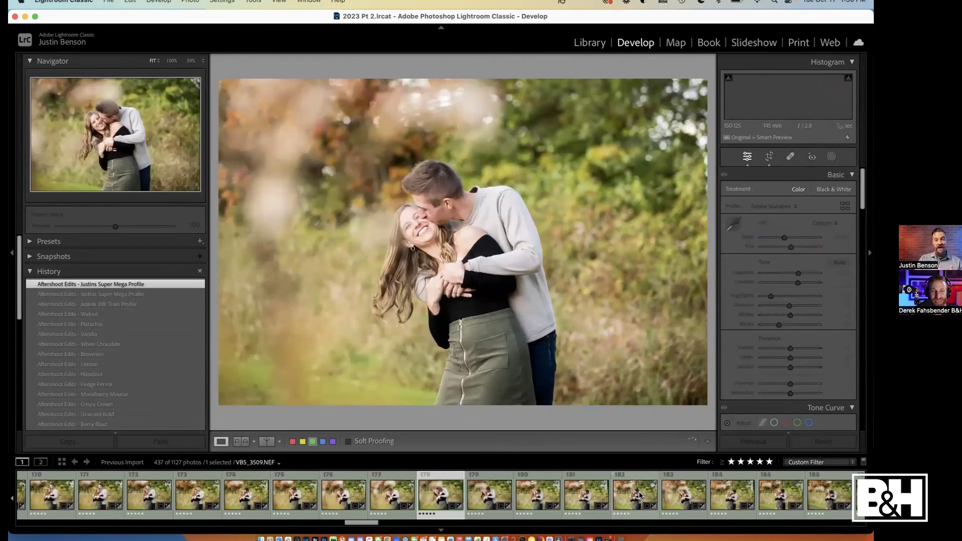
pyautogui.press('Right')
pyautogui.press('Right')
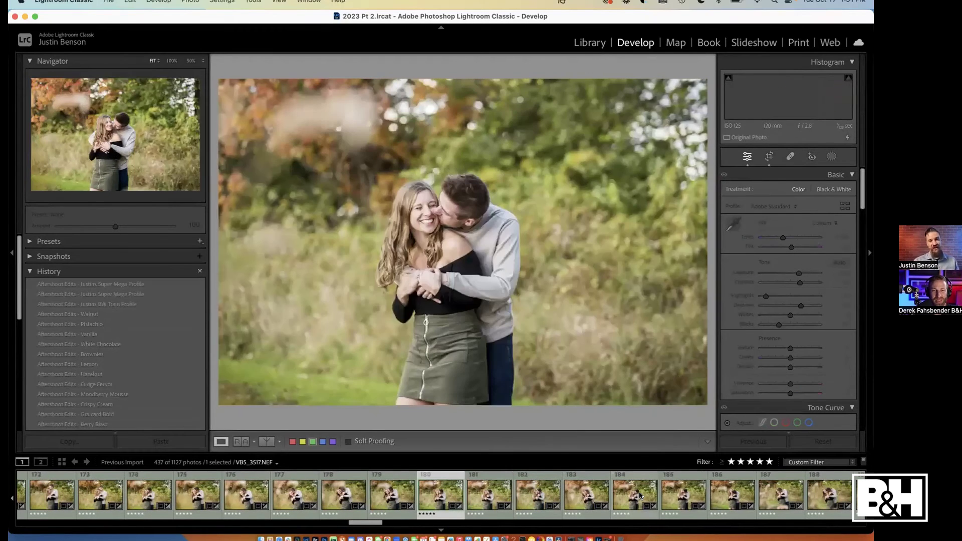
# Open VB5_3670.NEF from the backlit tall-grass series and lower its exposure to +1.13
pyautogui.click(639, 495)
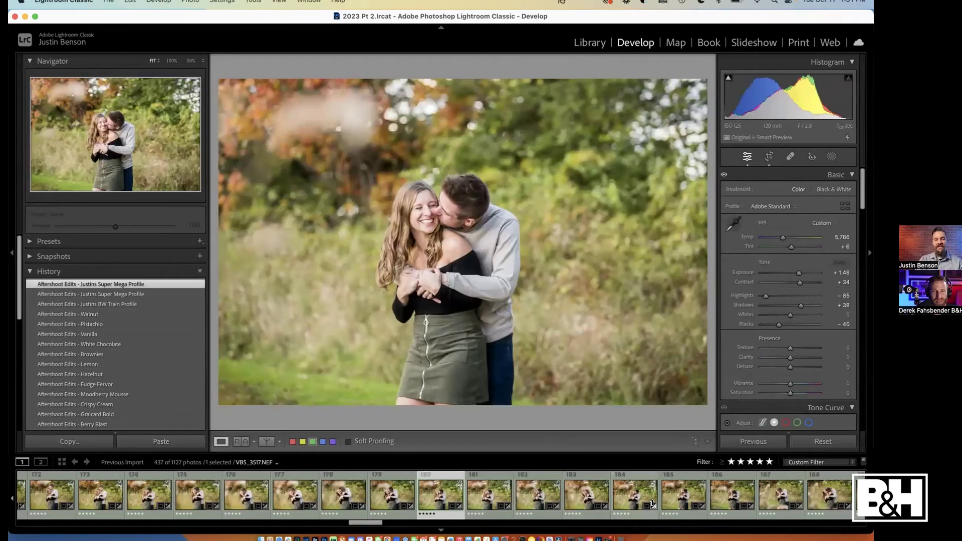
pyautogui.scroll(-5, 651, 504)
pyautogui.scroll(-15, 653, 506)
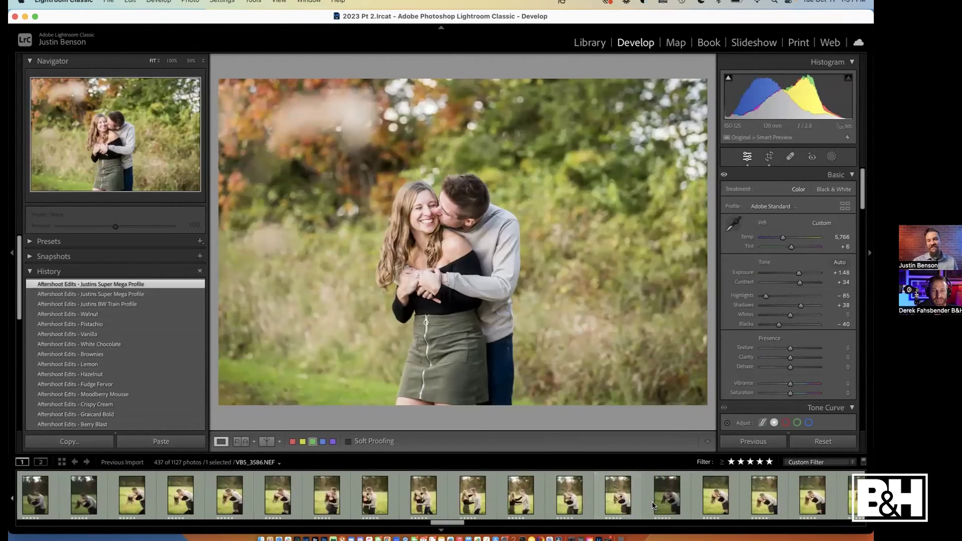
pyautogui.scroll(1, 653, 506)
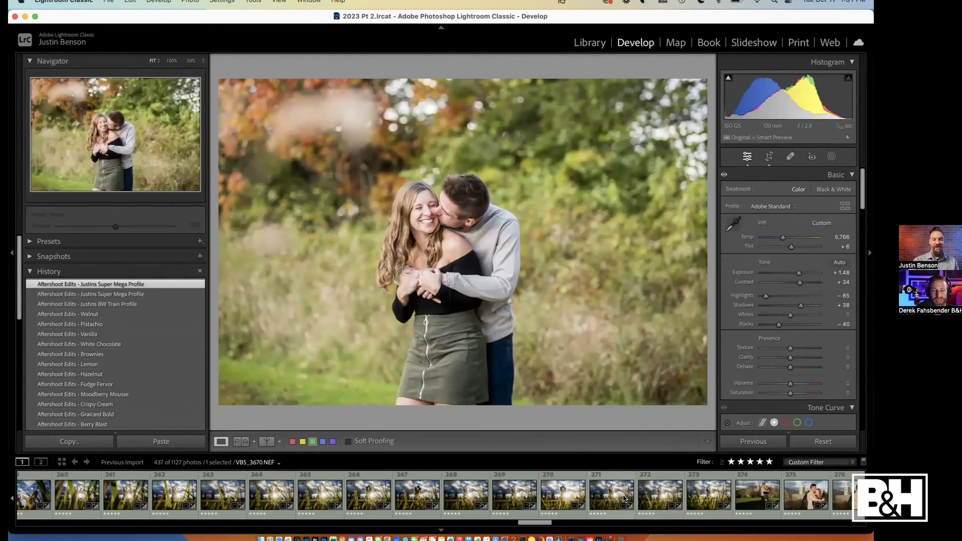
pyautogui.click(612, 498)
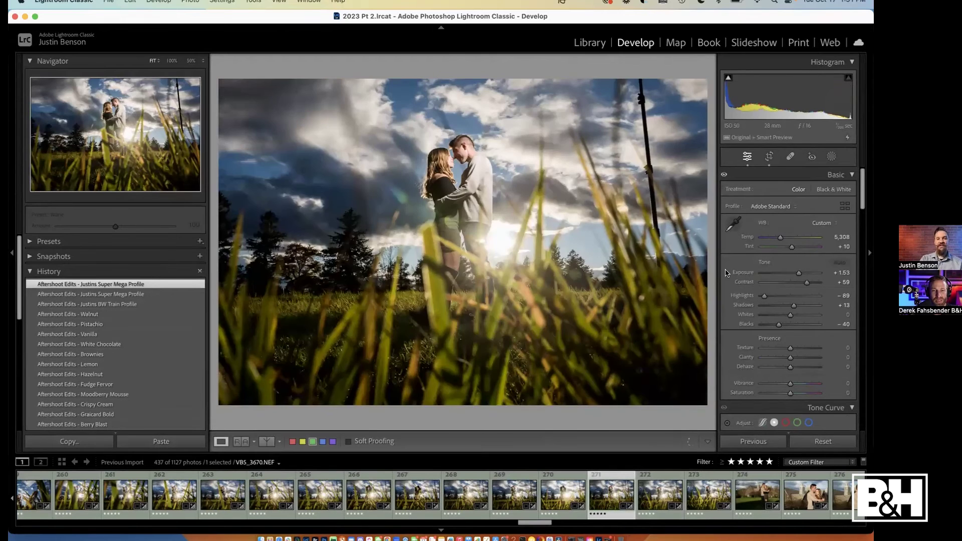
pyautogui.press('-')
pyautogui.press('-')
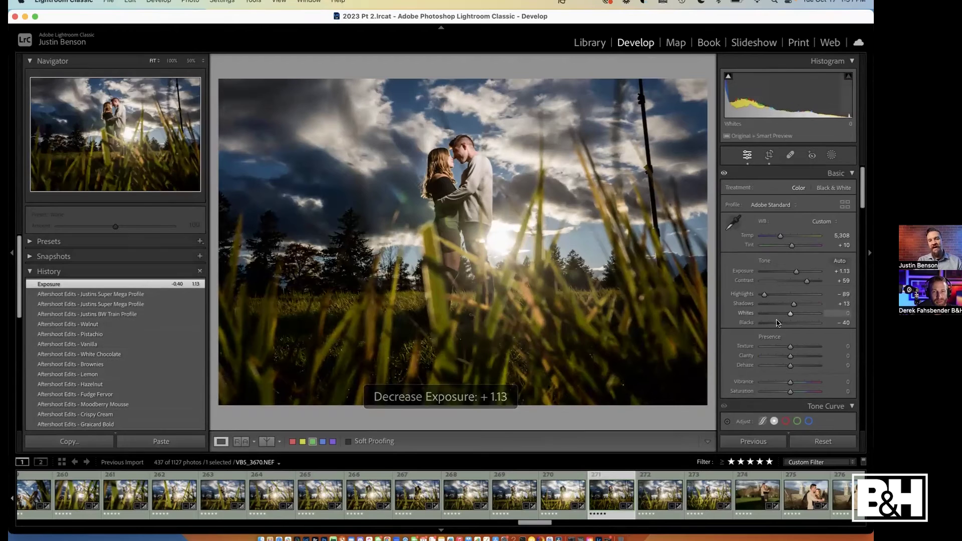
# Examine the edits on the dip silhouette VB5_3717.NEF, the field walk VB5_3744.NEF and the brick doorway shot VB5_3797.NEF
pyautogui.scroll(-5, 738, 489)
pyautogui.scroll(-1, 736, 489)
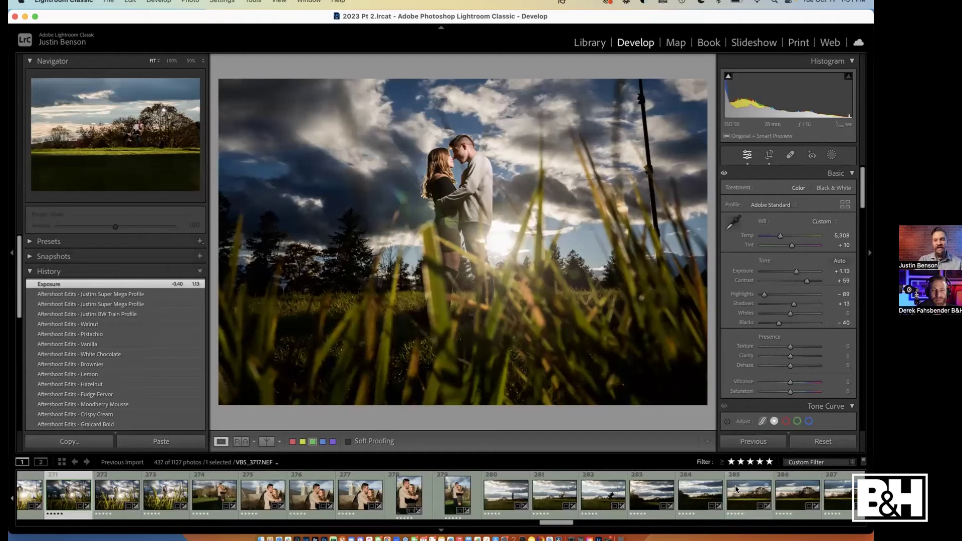
pyautogui.click(735, 489)
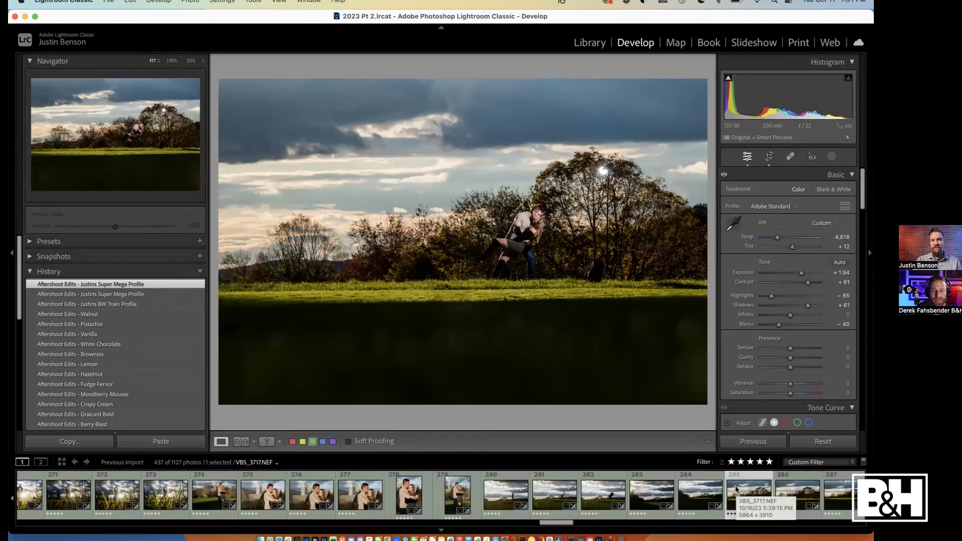
pyautogui.hscroll(10, 735, 489)
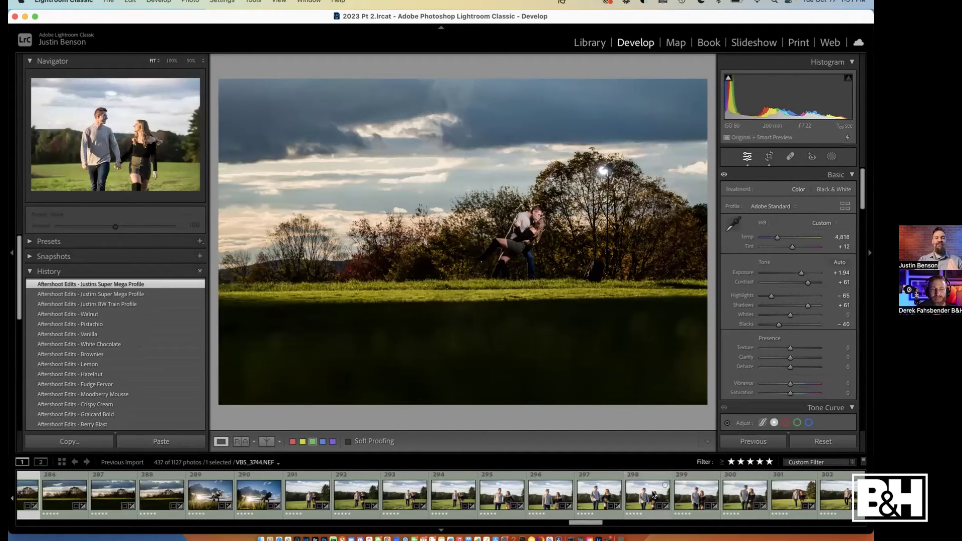
pyautogui.click(654, 495)
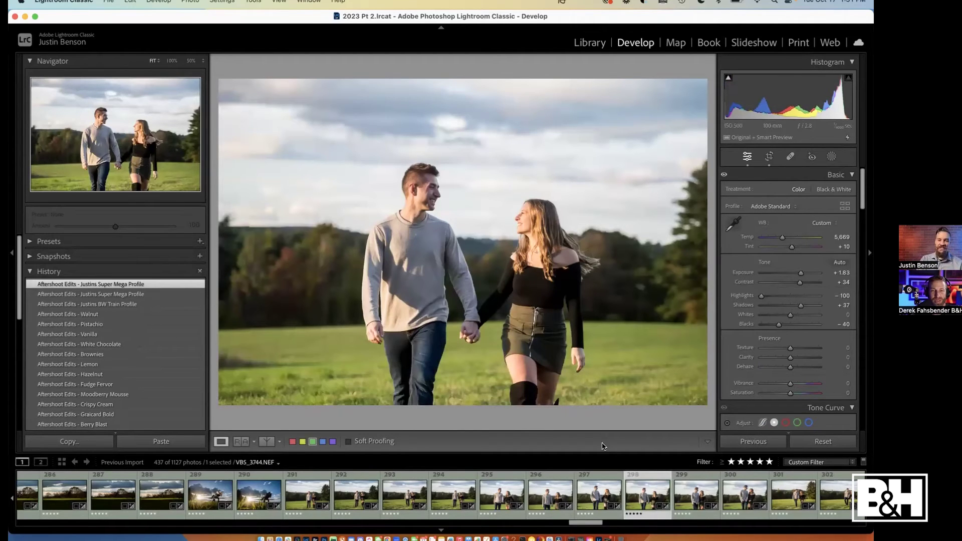
pyautogui.scroll(-5, 597, 490)
pyautogui.scroll(-5, 597, 491)
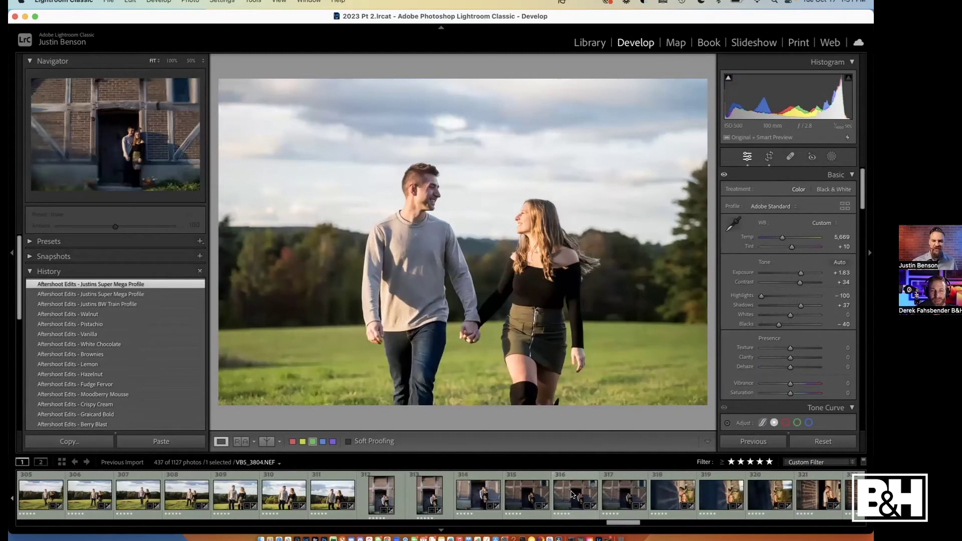
pyautogui.click(535, 503)
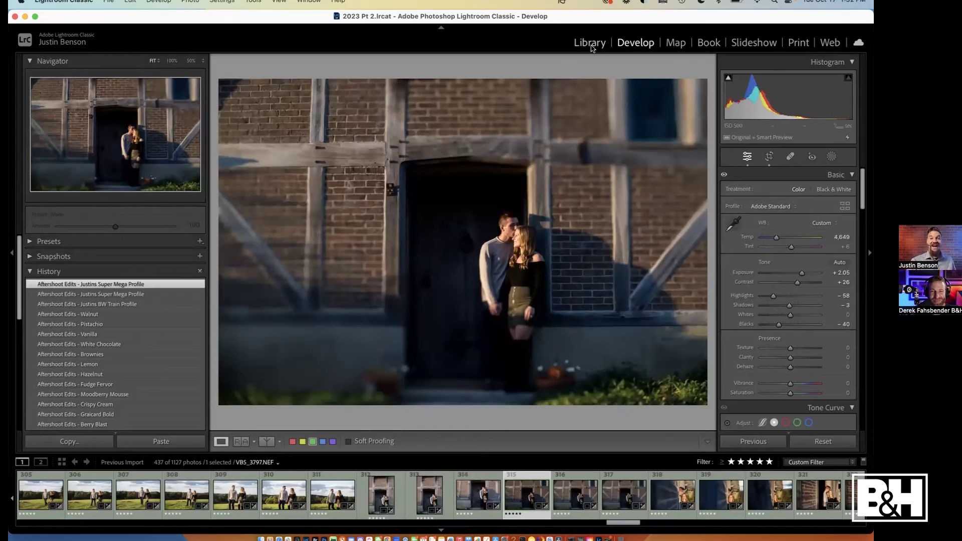
# Show the New Orleans folder in the Library and filter it to Flagged photos
pyautogui.click(592, 51)
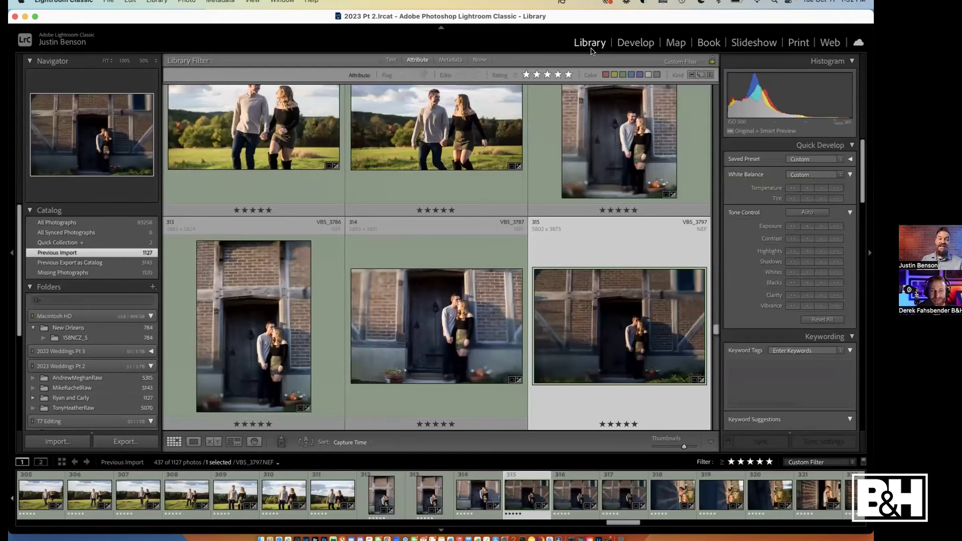
pyautogui.scroll(-5, 96, 399)
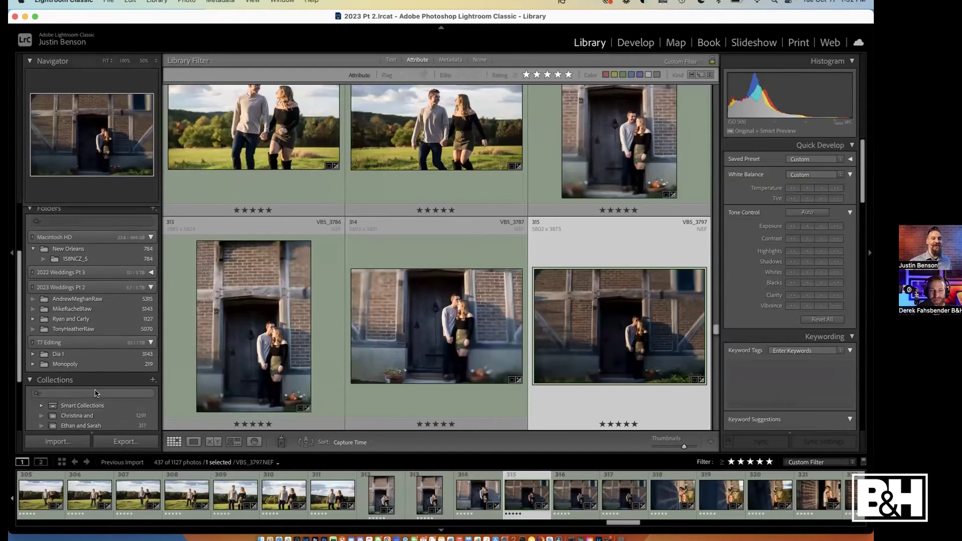
pyautogui.click(69, 248)
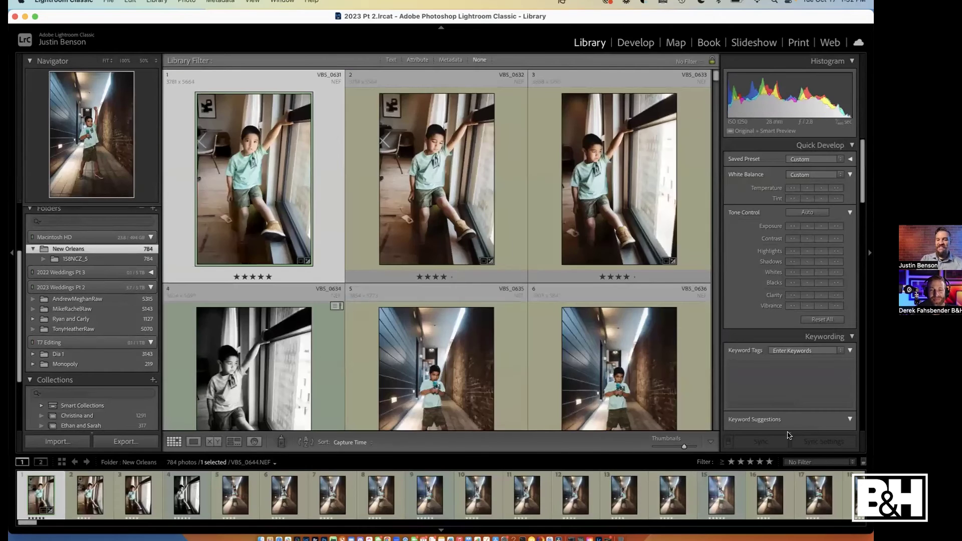
pyautogui.click(792, 463)
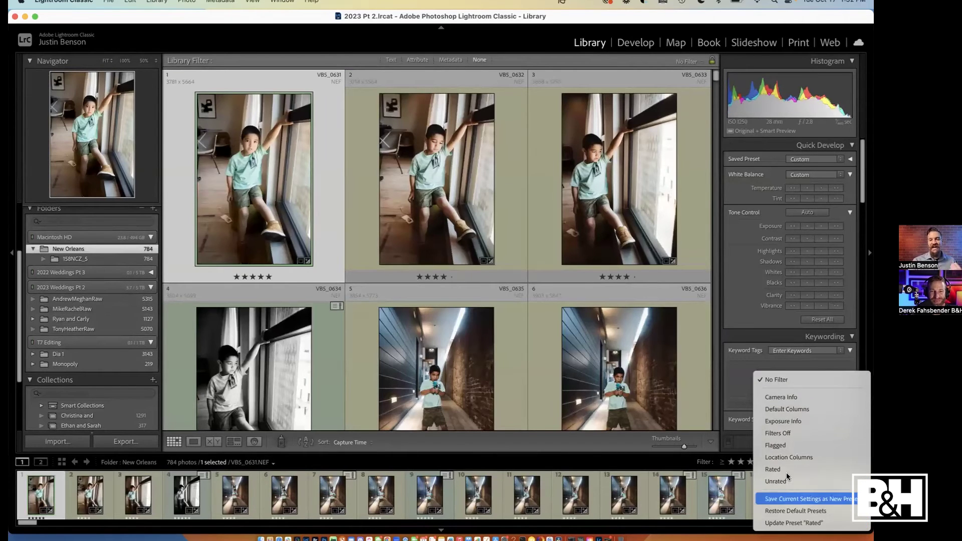
pyautogui.click(787, 444)
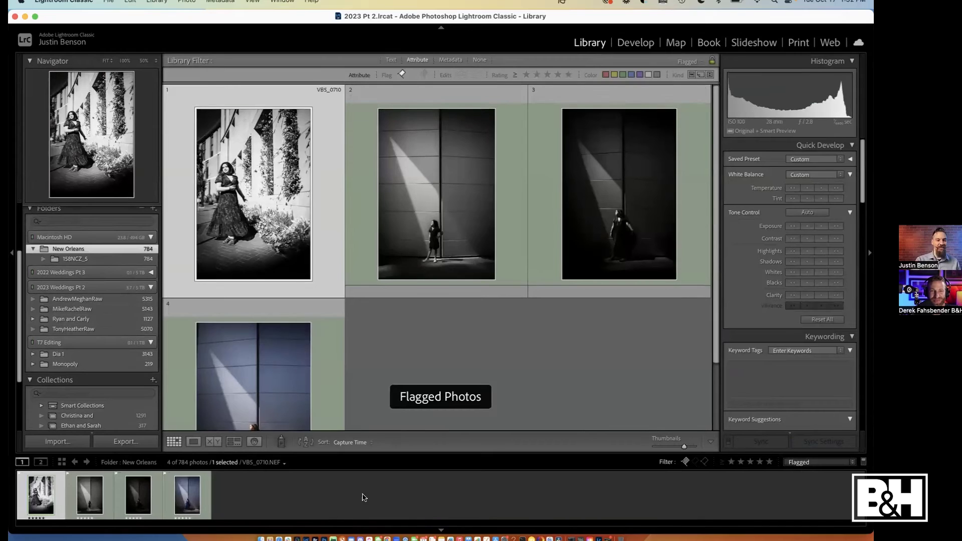
# Select the color photo VB5_0972.NEF of the woman in the blue dress and show it in the Develop module
pyautogui.press('Down')
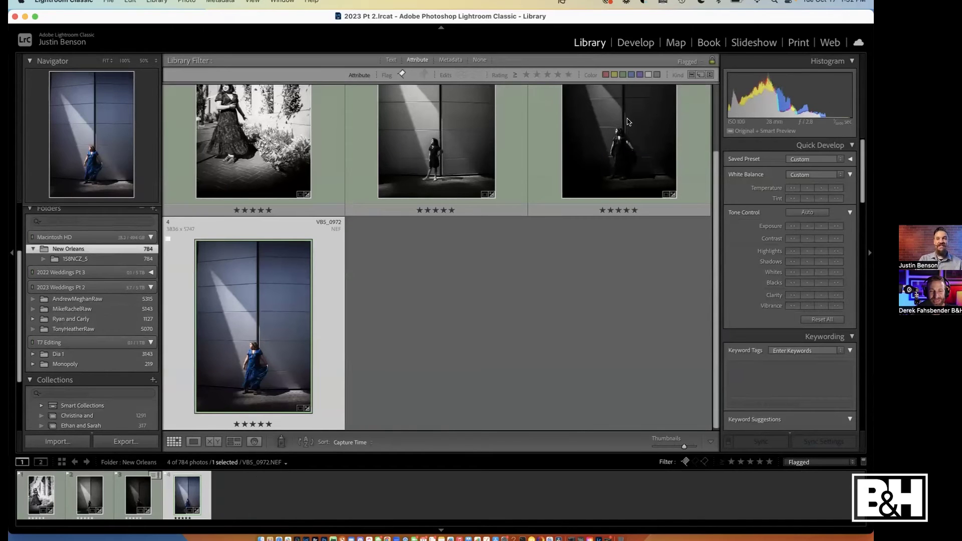
pyautogui.click(635, 43)
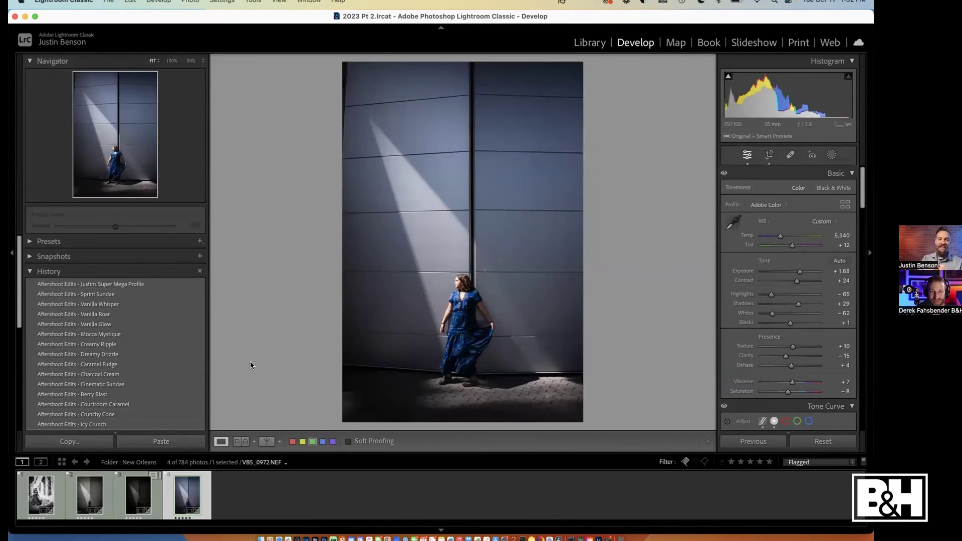
# Open the black-and-white VB5_0970.NEF and replace the Flagged filter with a five-star rating filter
pyautogui.click(135, 500)
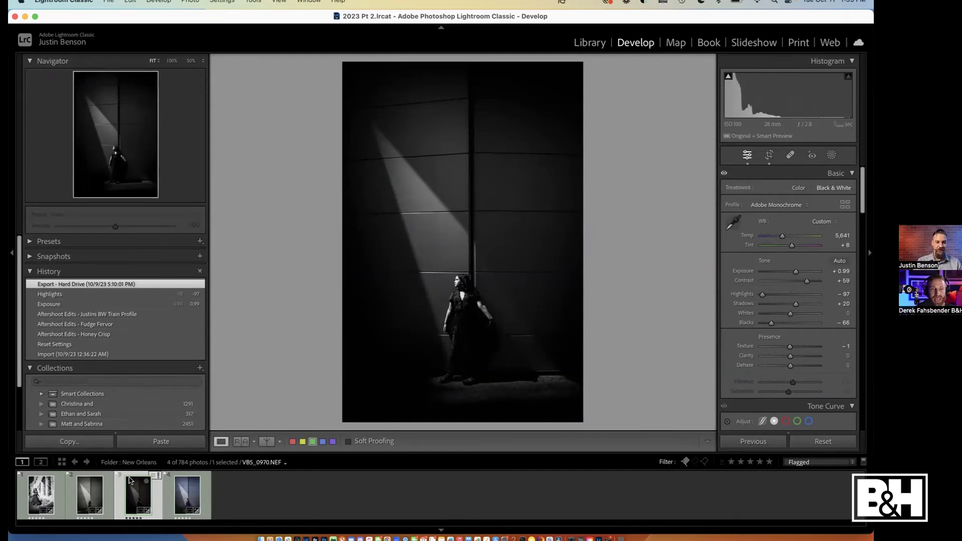
pyautogui.click(686, 462)
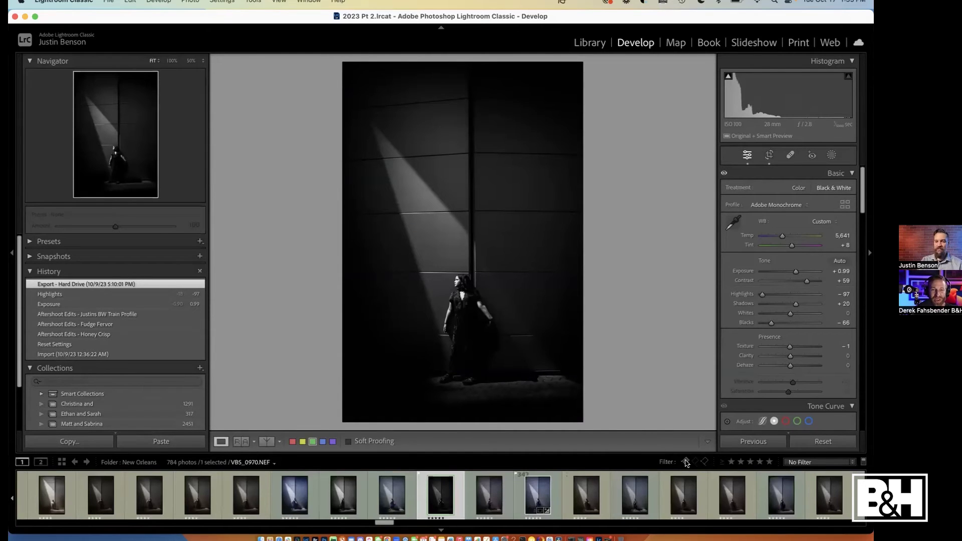
pyautogui.click(769, 462)
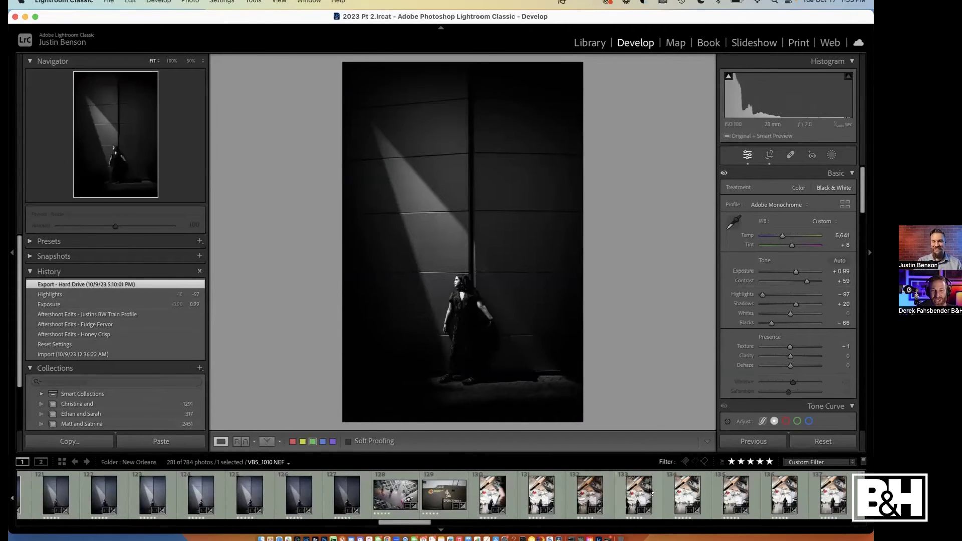
# Find the black-and-white photo VB5_0876.NEF of the smiling boy by the windows and open it
pyautogui.hscroll(-10, 649, 489)
pyautogui.hscroll(-7, 649, 491)
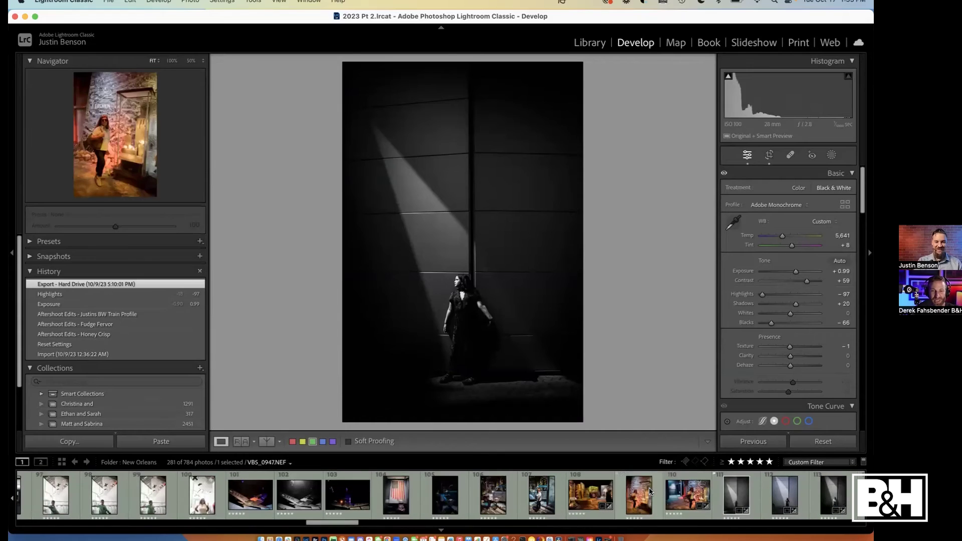
pyautogui.hscroll(-12, 650, 491)
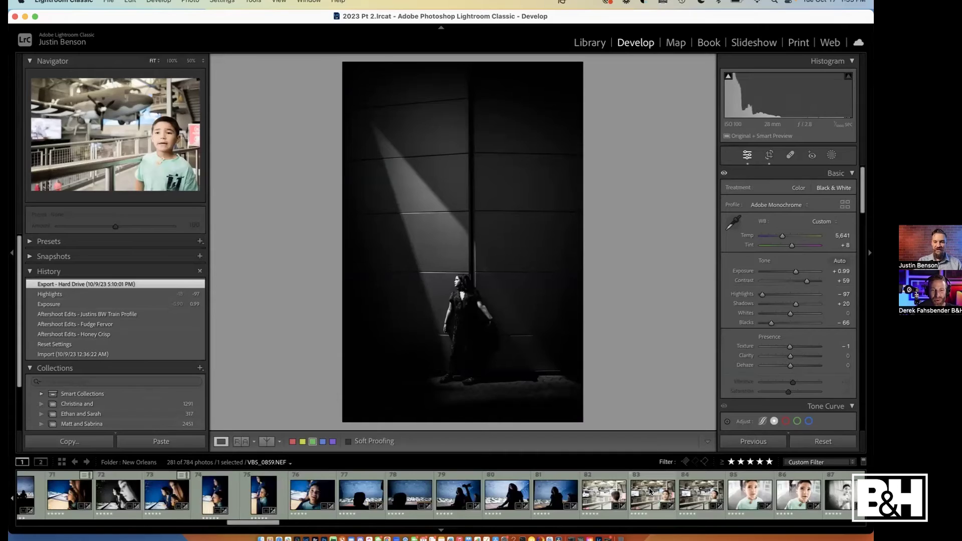
pyautogui.hscroll(8, 487, 504)
pyautogui.click(485, 502)
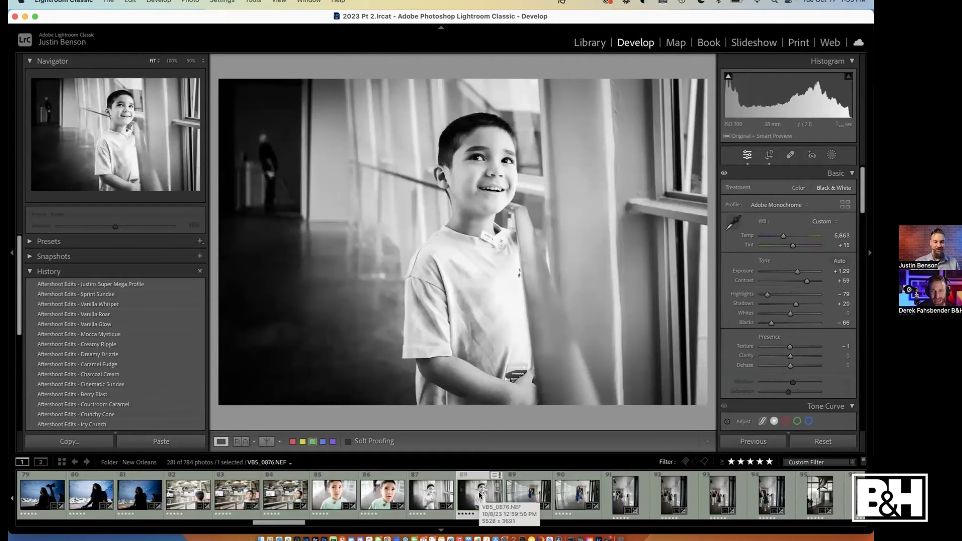
# View the black-and-white edits of VB5_0836.NEF at the museum display table and the window-lit portrait VB5_0759.NEF
pyautogui.scroll(5, 479, 495)
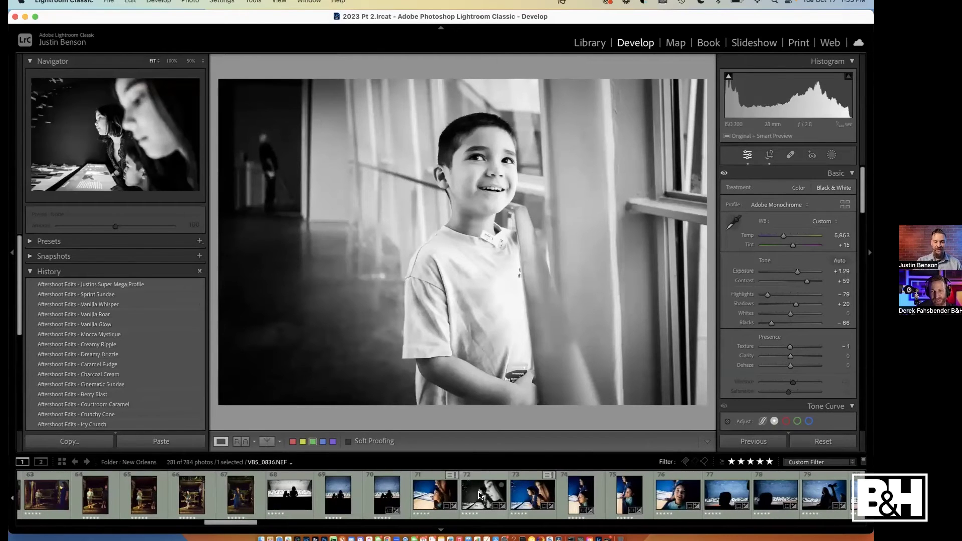
pyautogui.click(479, 495)
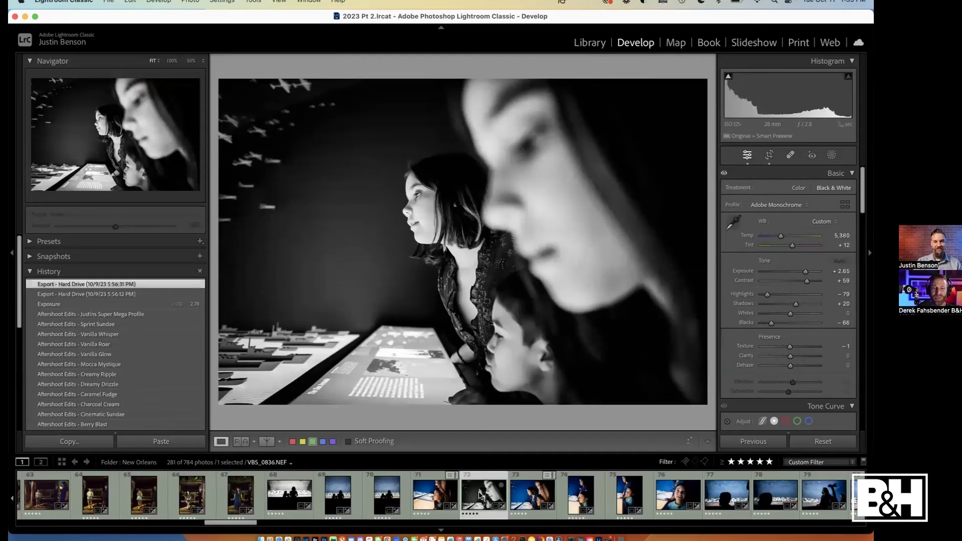
pyautogui.scroll(4, 479, 494)
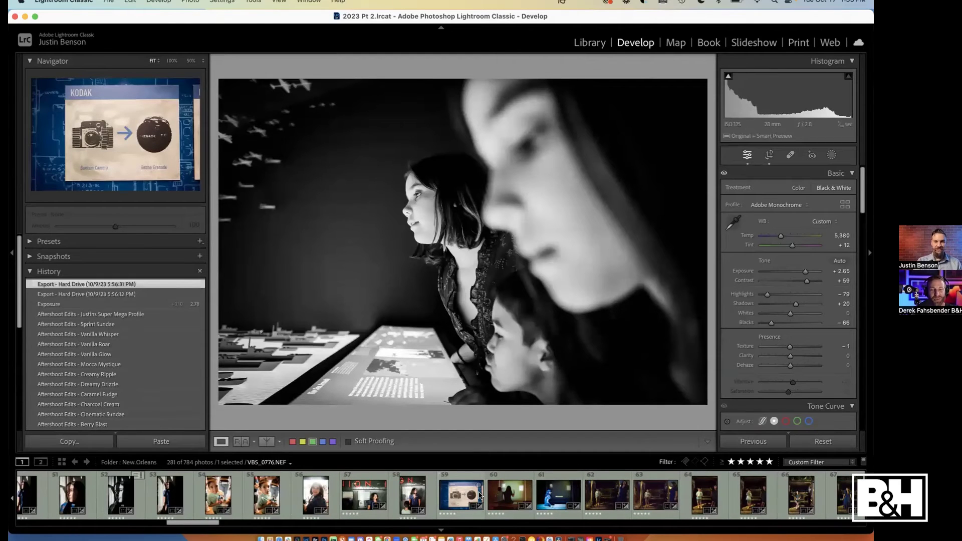
pyautogui.scroll(4, 479, 495)
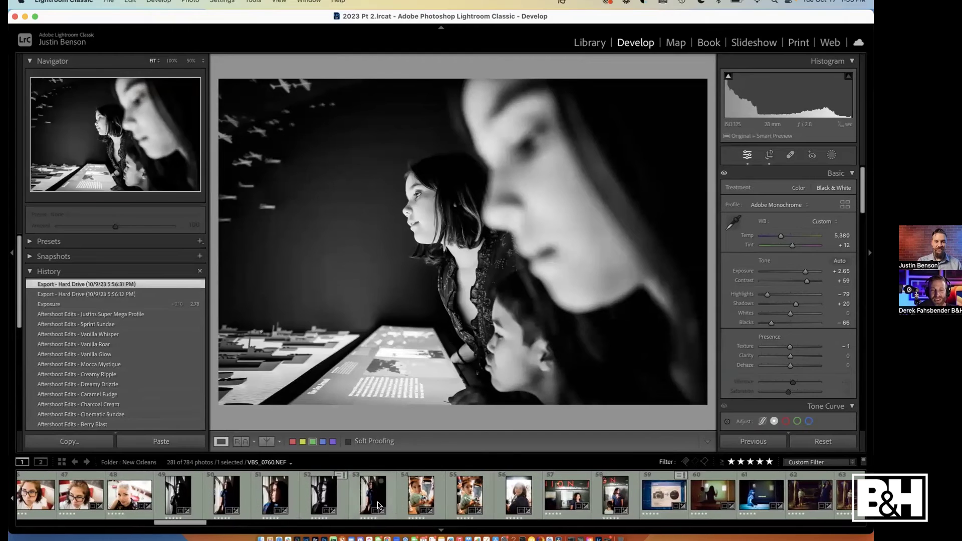
pyautogui.click(323, 490)
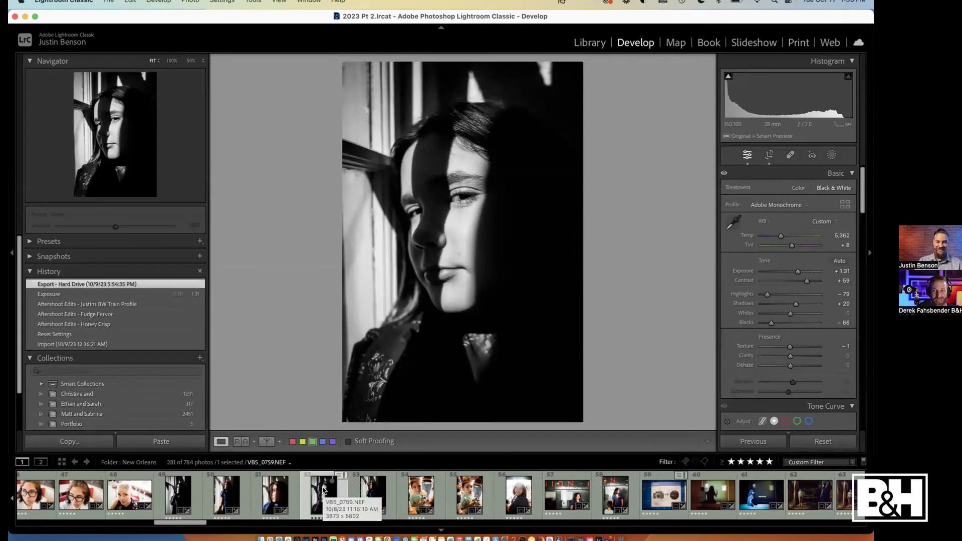
# Browse forward through the five-star photos to the plaza series and open VB5_1154.NEF of the woman in sunglasses
pyautogui.scroll(-8, 323, 490)
pyautogui.press('Right')
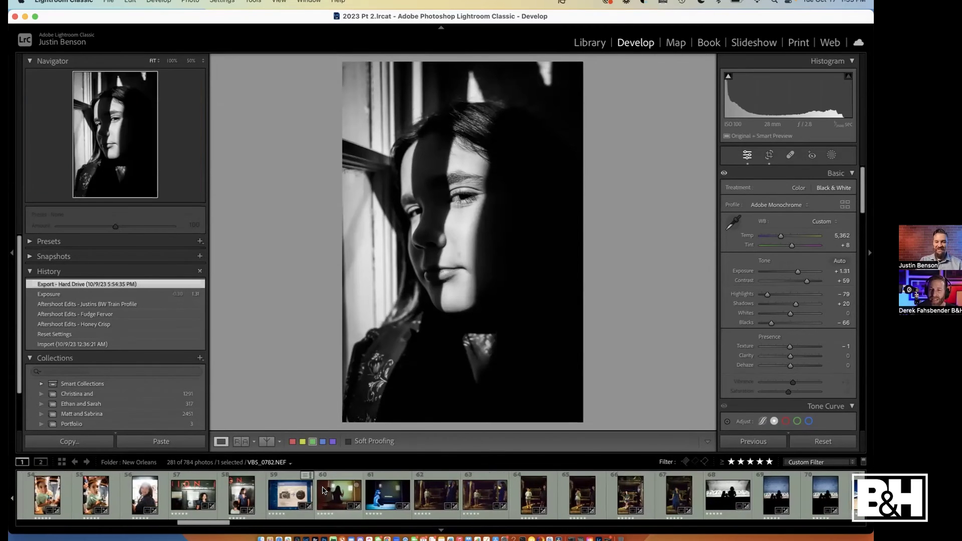
pyautogui.scroll(-15, 323, 490)
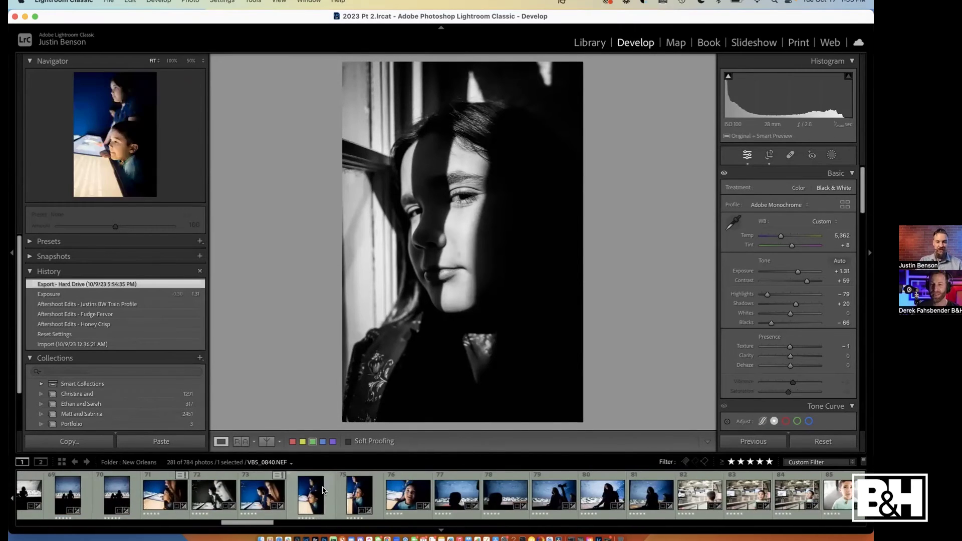
pyautogui.scroll(-16, 323, 486)
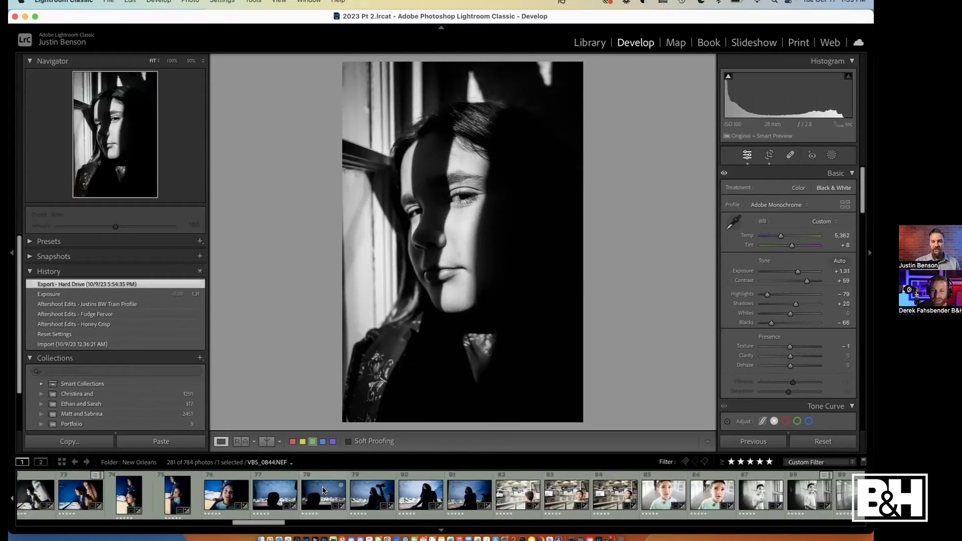
pyautogui.scroll(-7, 323, 487)
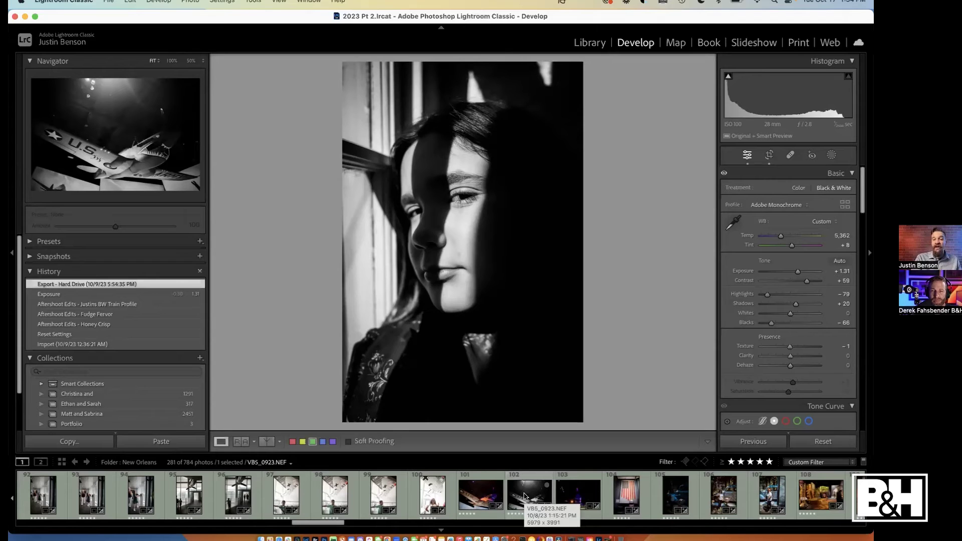
pyautogui.scroll(-15, 524, 496)
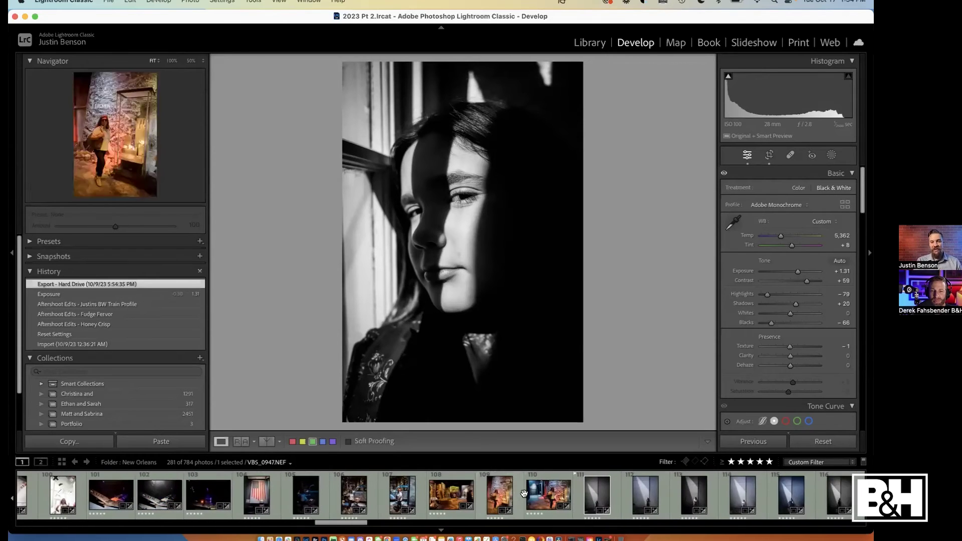
pyautogui.scroll(-12, 524, 497)
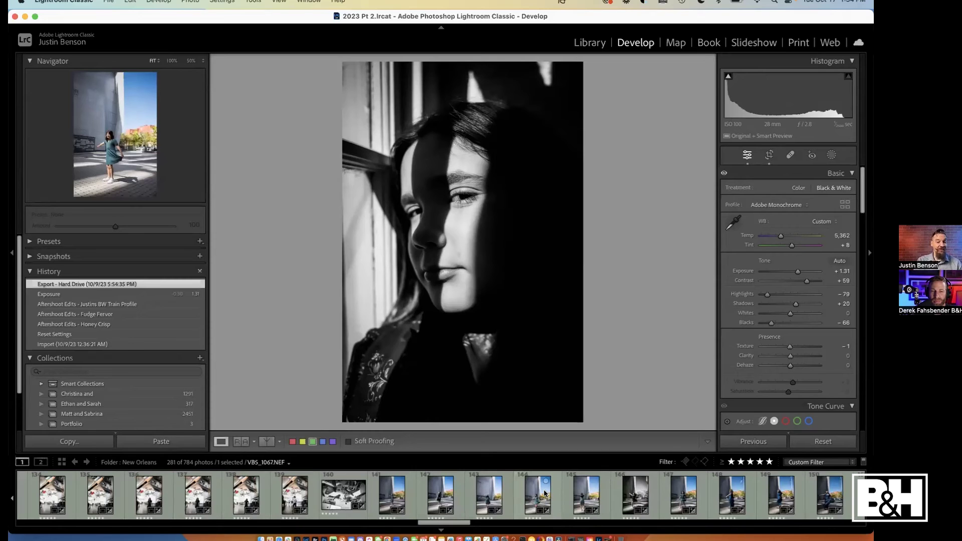
pyautogui.scroll(-1, 544, 493)
pyautogui.scroll(-8, 543, 493)
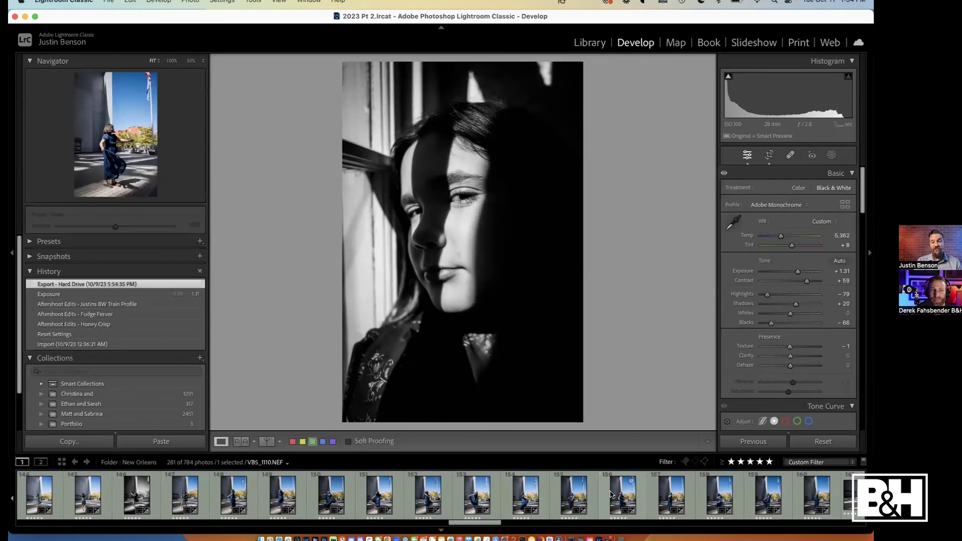
pyautogui.scroll(-6, 610, 494)
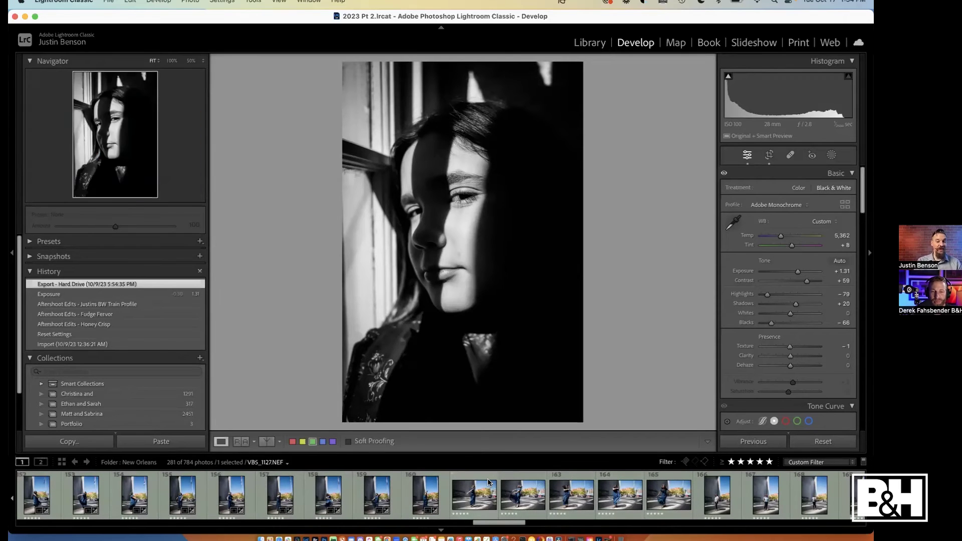
pyautogui.scroll(-7, 531, 497)
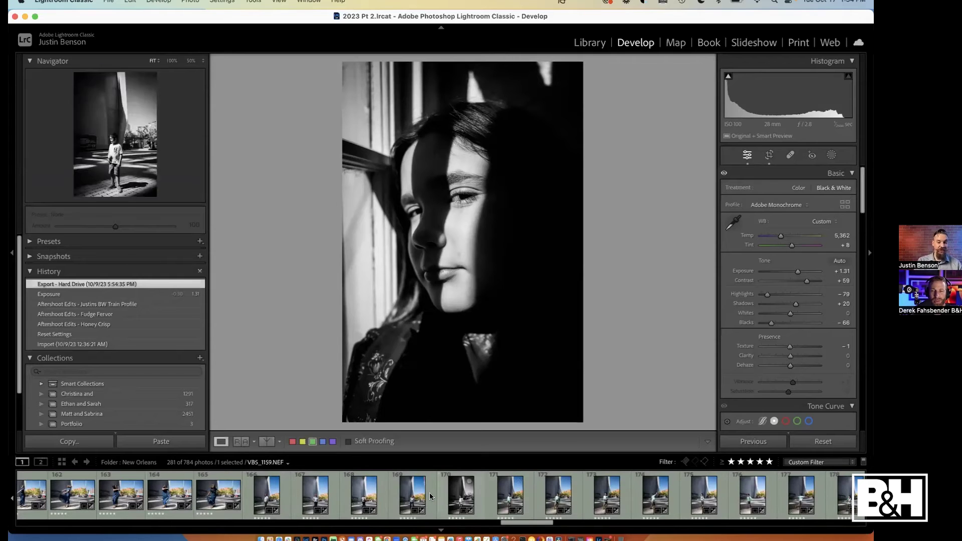
pyautogui.click(414, 496)
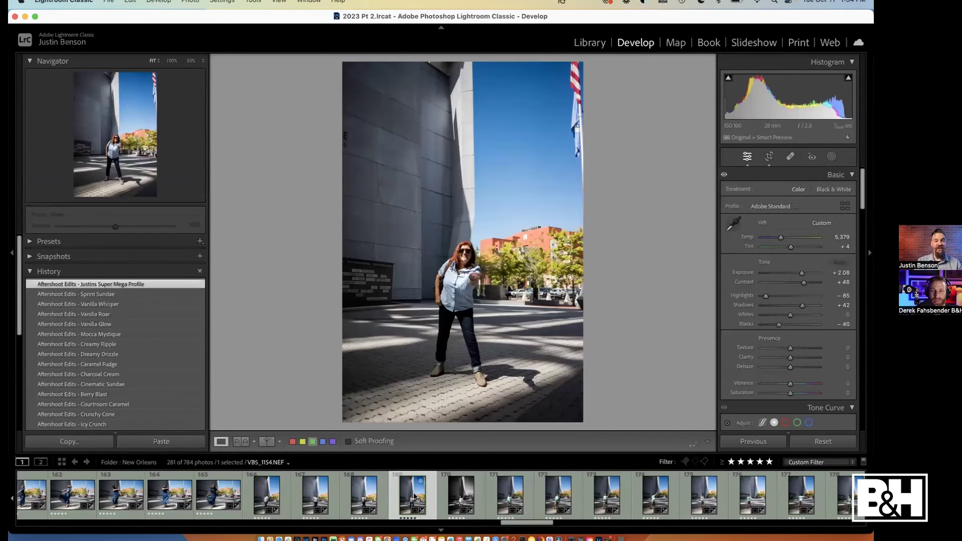
# Compare VB5_1153.NEF with VB5_1154.NEF under a one-star filter, and return to the five-star filter
pyautogui.click(732, 462)
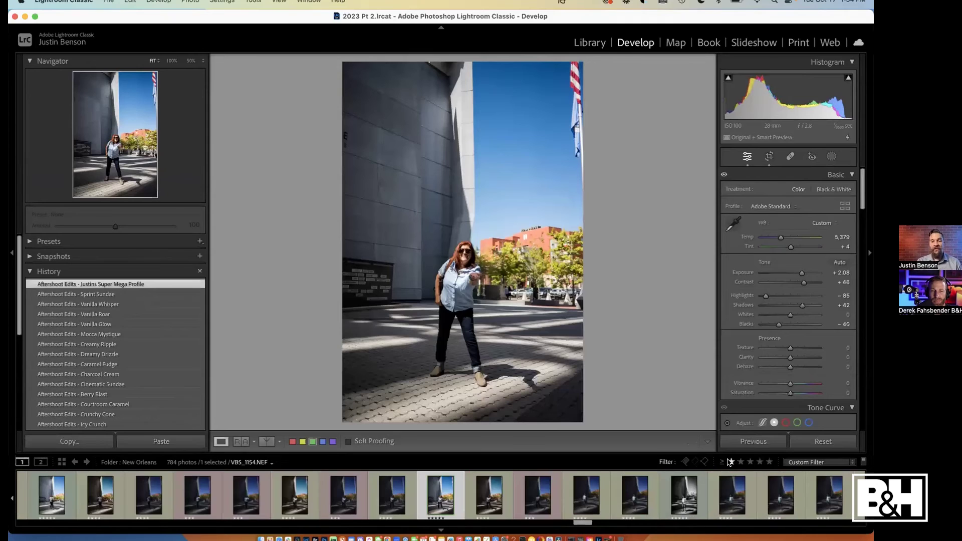
pyautogui.click(485, 499)
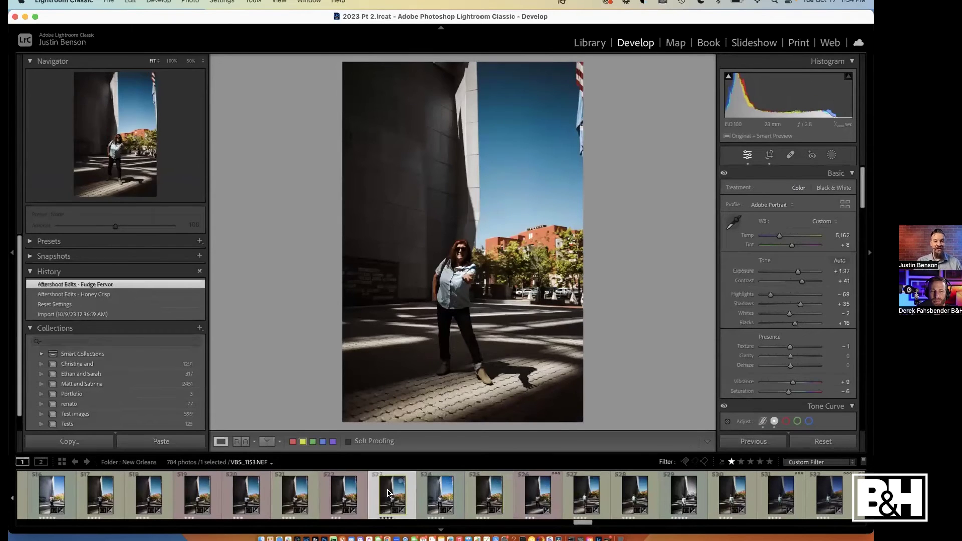
pyautogui.click(439, 495)
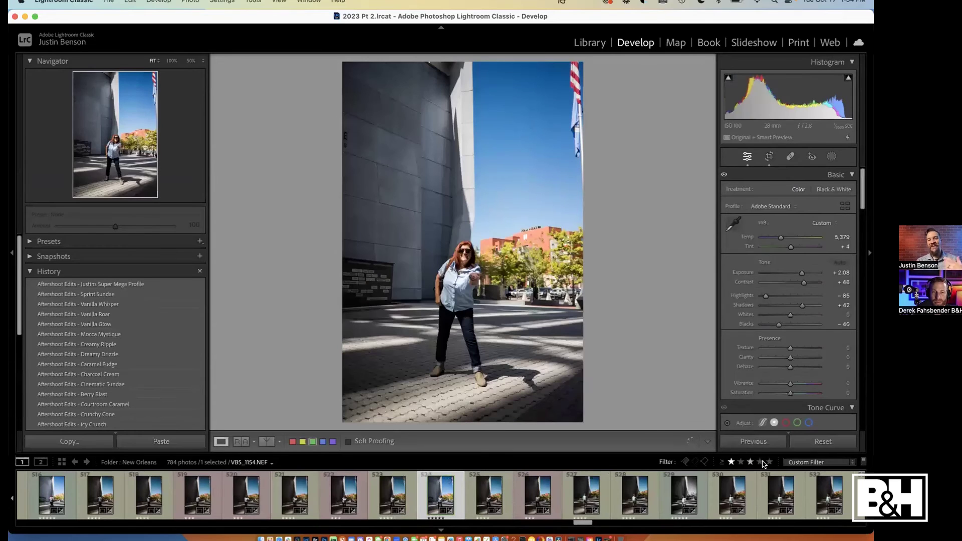
pyautogui.click(770, 462)
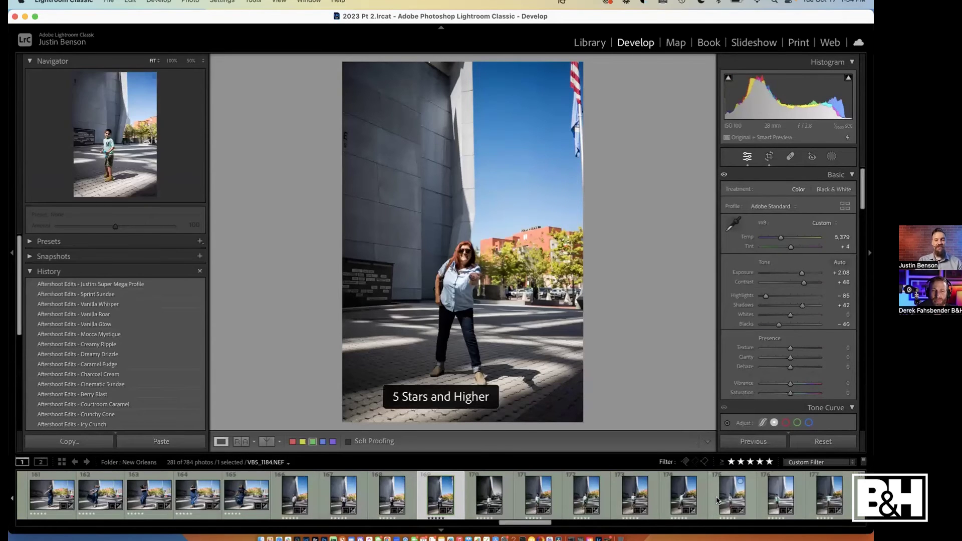
# View the plaza photos VB5_1186.NEF and VB5_1184.NEF of the boy in the green shirt
pyautogui.scroll(-8, 704, 501)
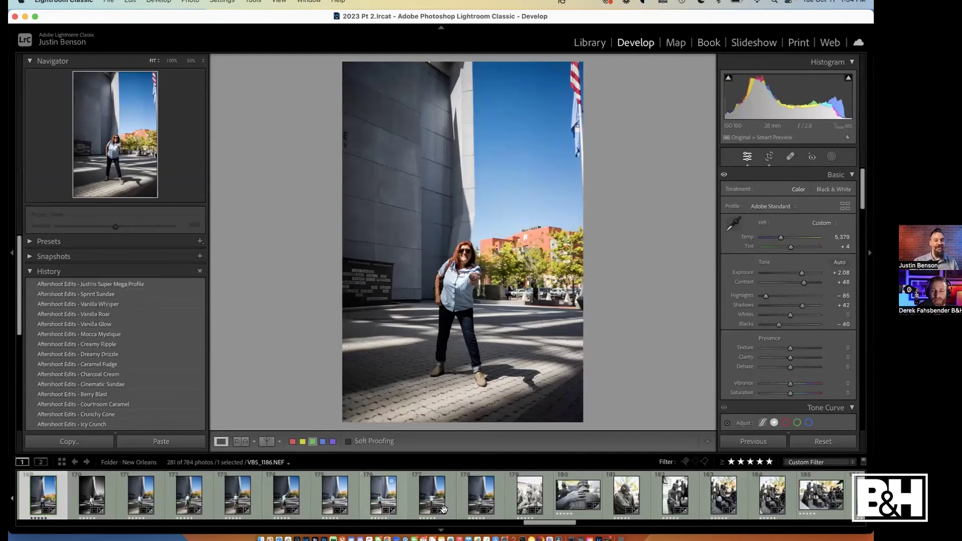
pyautogui.click(376, 501)
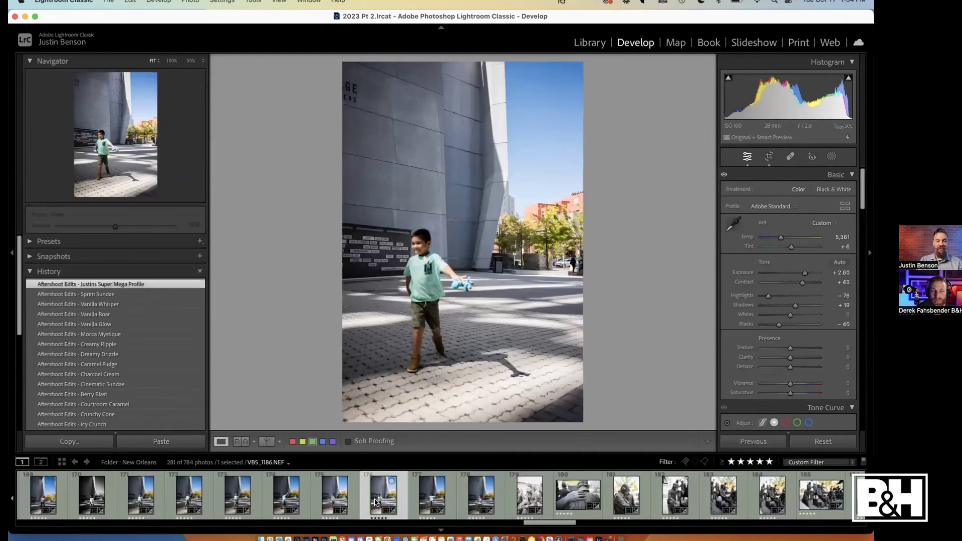
pyautogui.click(338, 496)
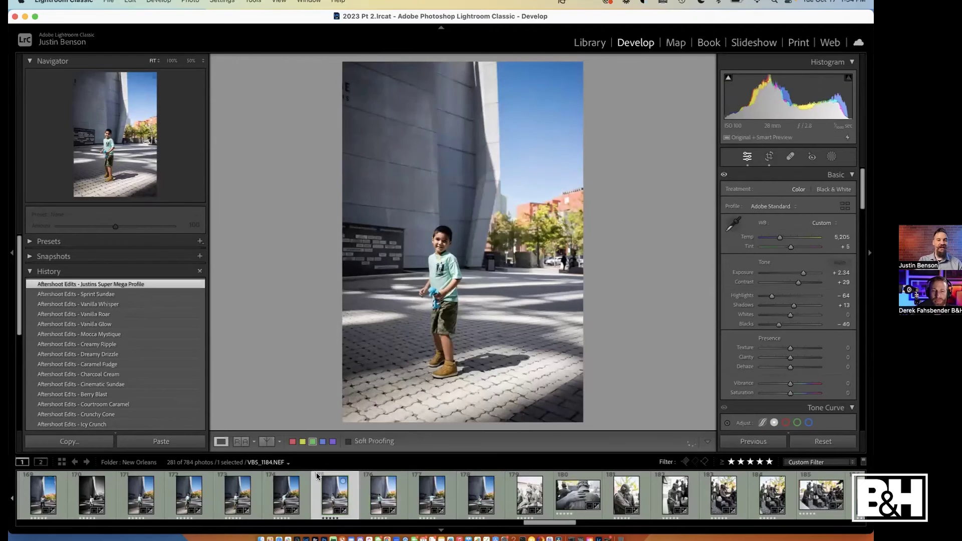
# Step VB5_1184.NEF through the Vanilla Whisper, Vanilla Roar, Vanilla Glow and Mocca Mystique history states, ending on Dreamy Drizzle
pyautogui.click(145, 305)
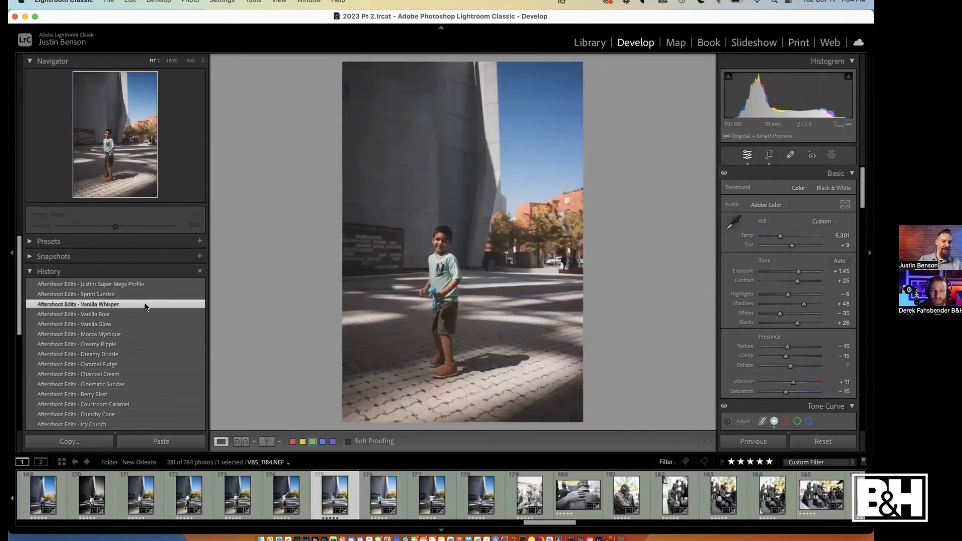
pyautogui.click(140, 315)
pyautogui.click(135, 324)
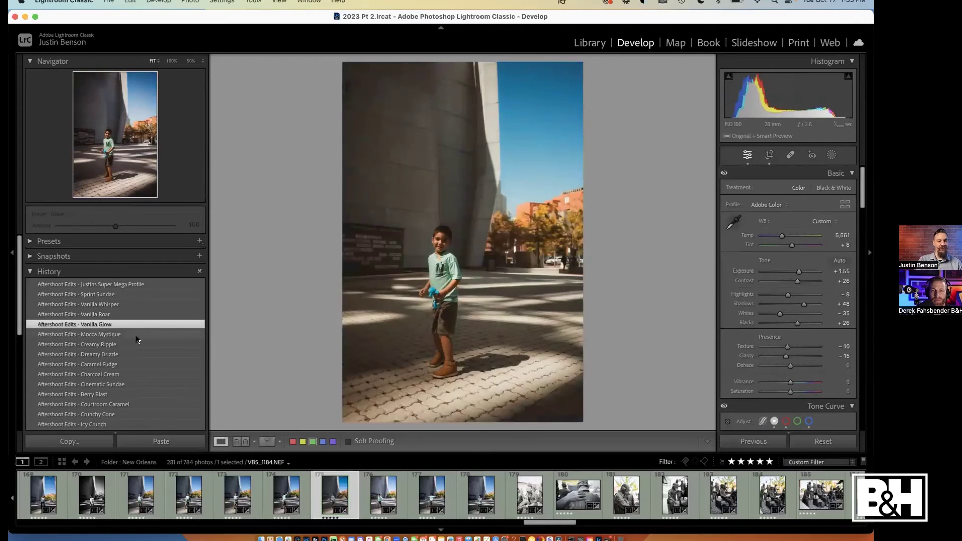
pyautogui.click(136, 335)
pyautogui.click(134, 354)
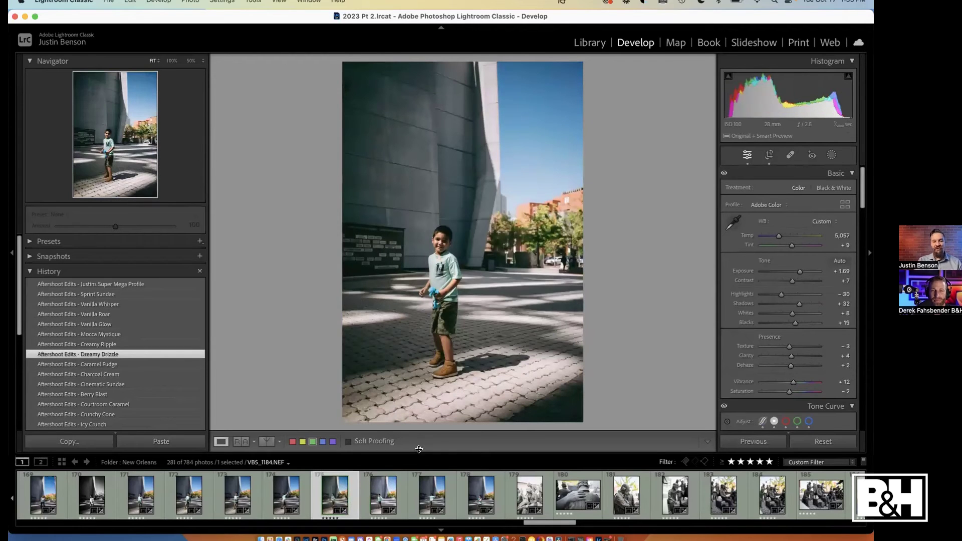
# View VB5_1132.NEF of the woman in the blue dress and browse back through the earlier plaza photos
pyautogui.scroll(1, 459, 488)
pyautogui.scroll(12, 459, 488)
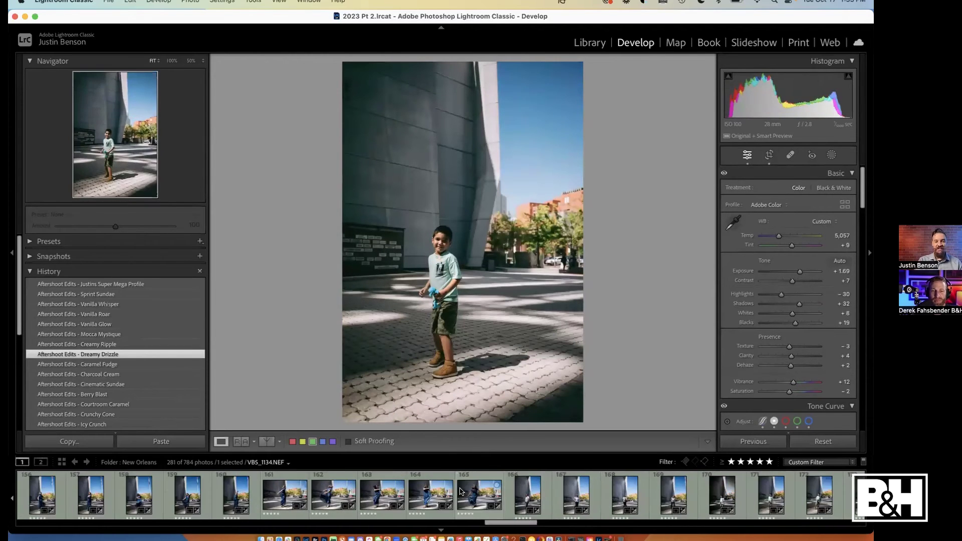
pyautogui.click(426, 497)
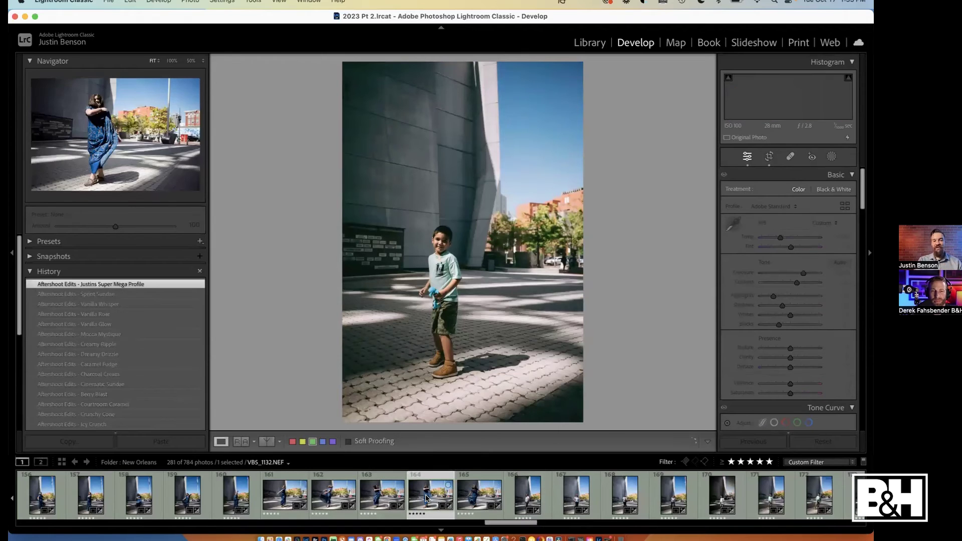
pyautogui.scroll(15, 426, 498)
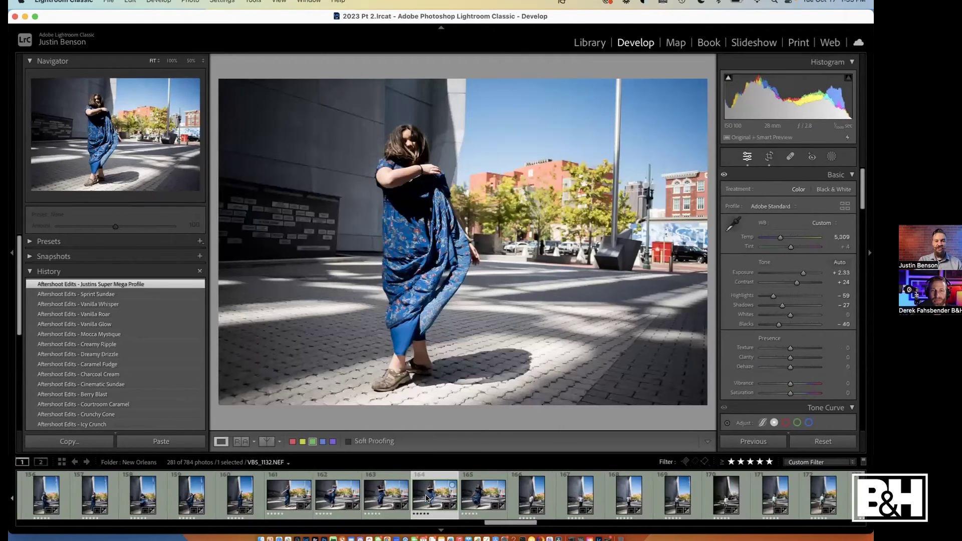
pyautogui.scroll(10, 425, 494)
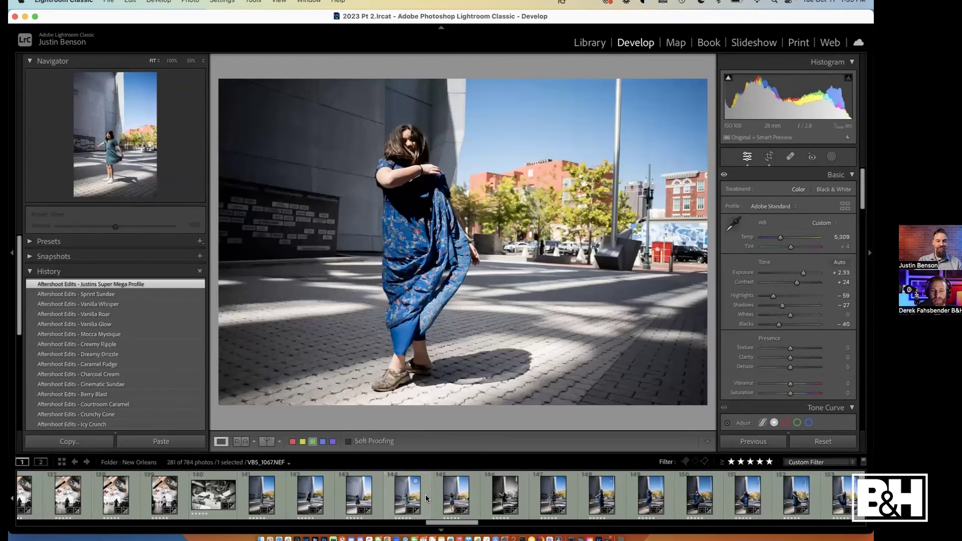
# View the black-and-white photos of the woman beside the light beam, VB5_0970.NEF, and of the boy sticking out his tongue
pyautogui.scroll(15, 425, 495)
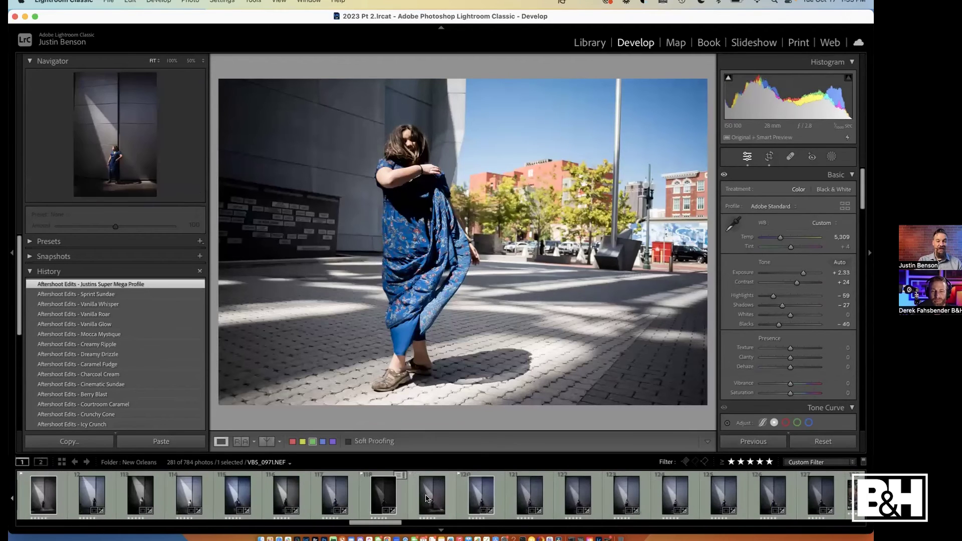
pyautogui.click(380, 502)
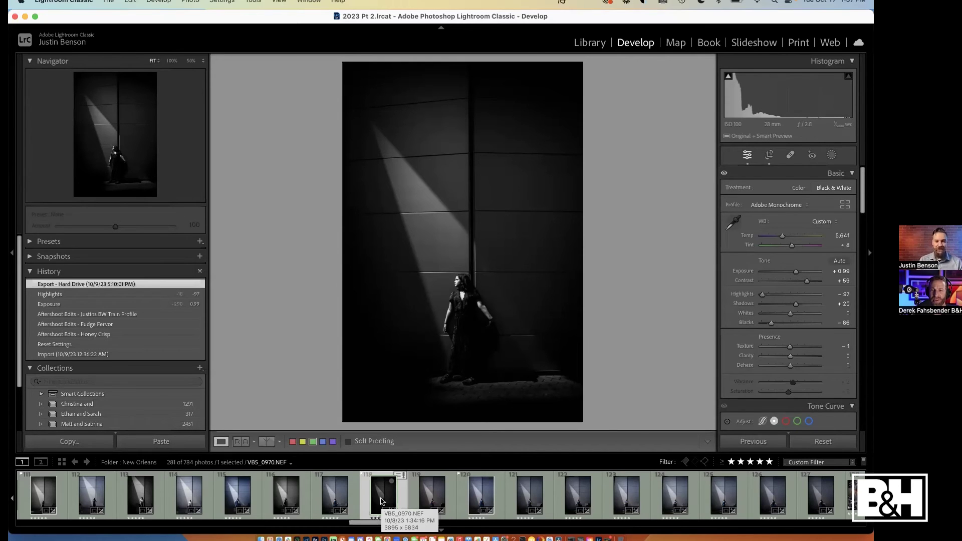
pyautogui.hscroll(15, 381, 501)
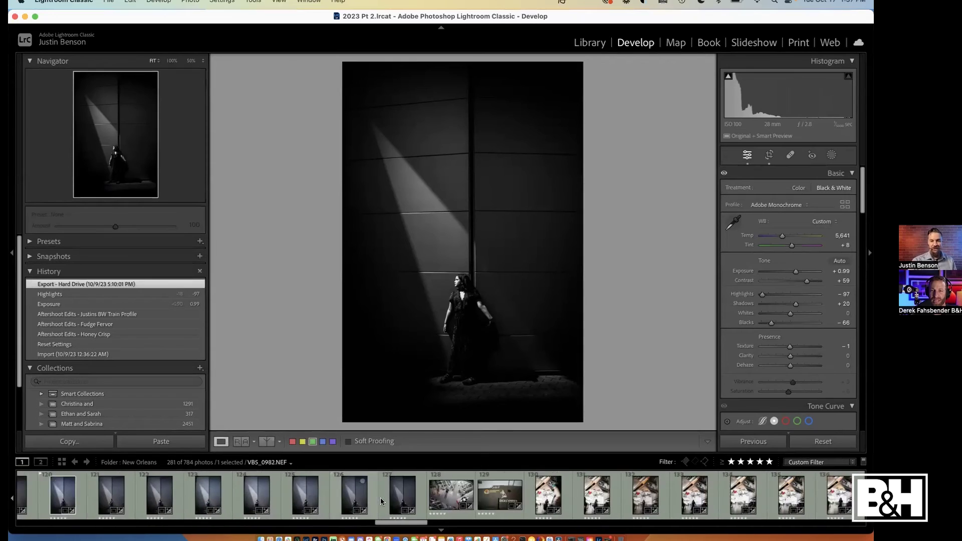
pyautogui.hscroll(15, 381, 501)
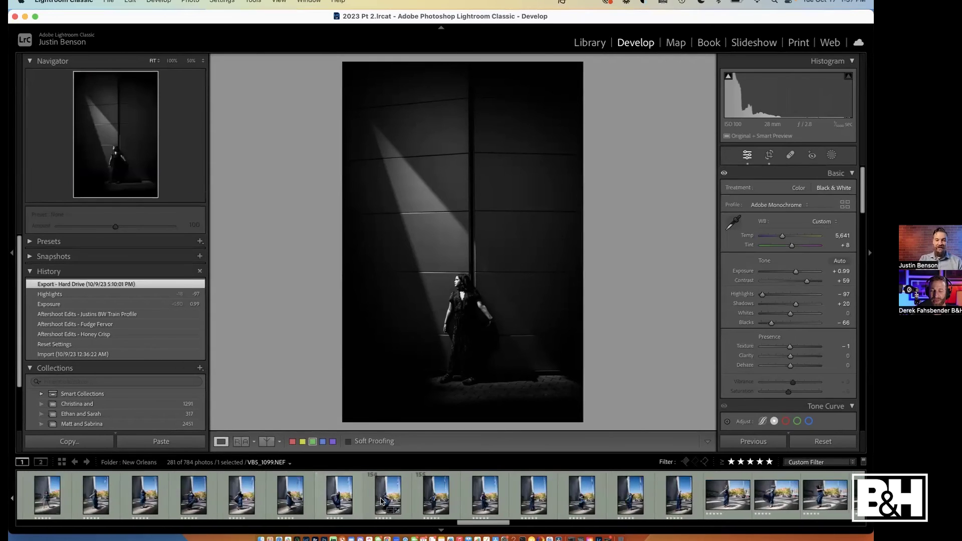
pyautogui.hscroll(15, 381, 501)
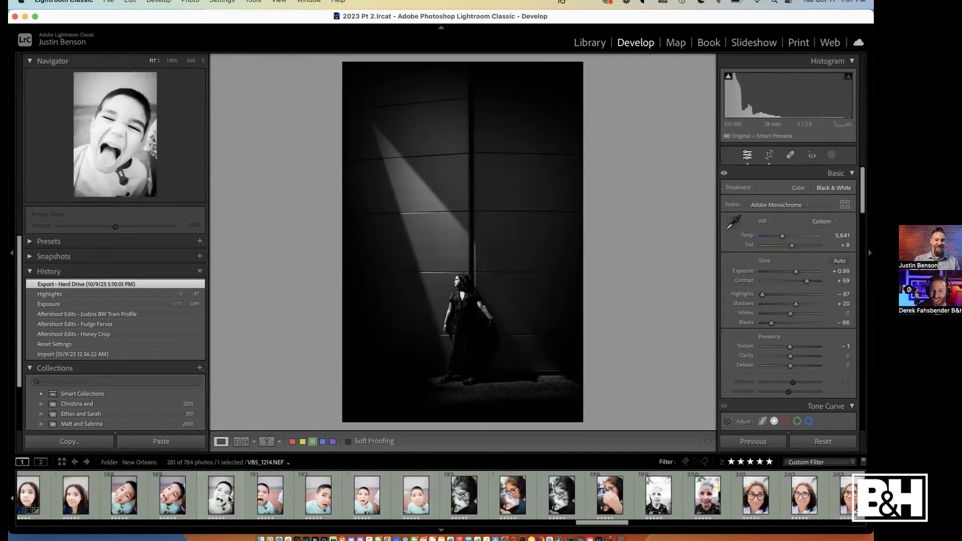
pyautogui.click(221, 495)
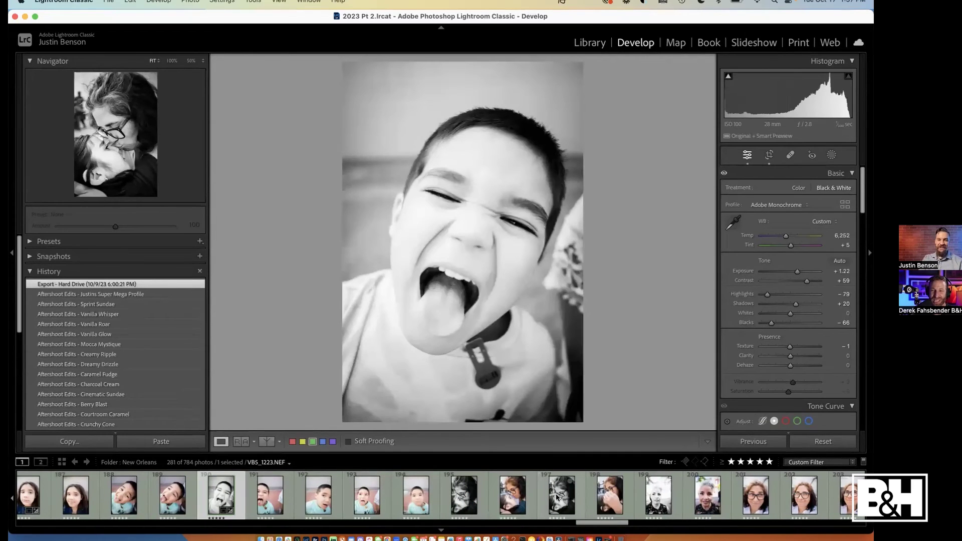
# View the black-and-white close-ups VB5_1235.NEF of the woman in glasses, VB5_1220.NEF and VB5_1223.NEF of the kiss, ending on VB5_1223.NEF
pyautogui.click(556, 496)
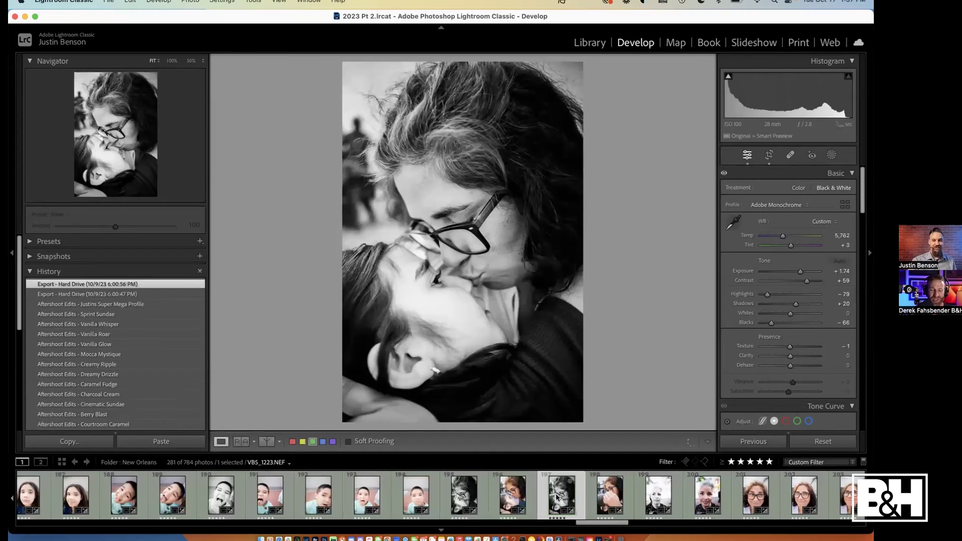
pyautogui.scroll(-10, 555, 496)
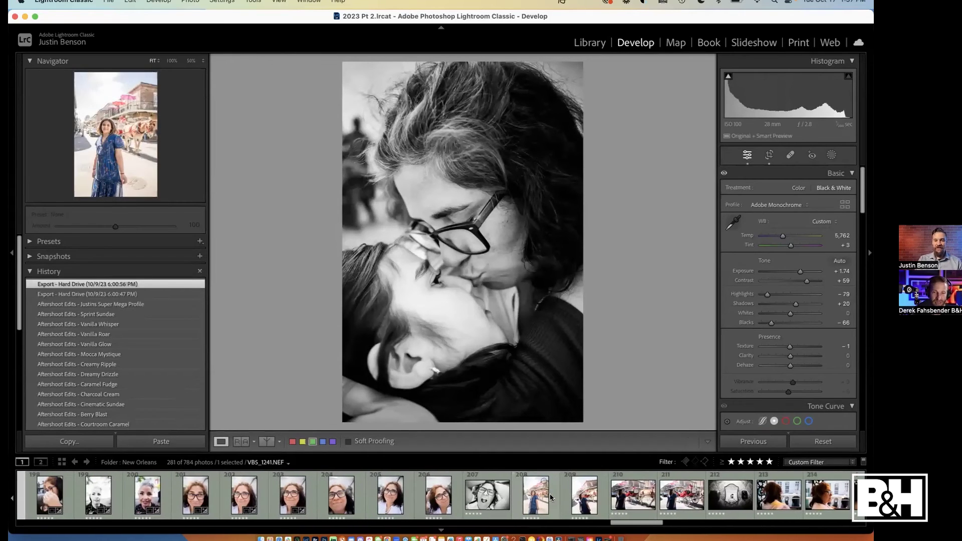
pyautogui.click(486, 501)
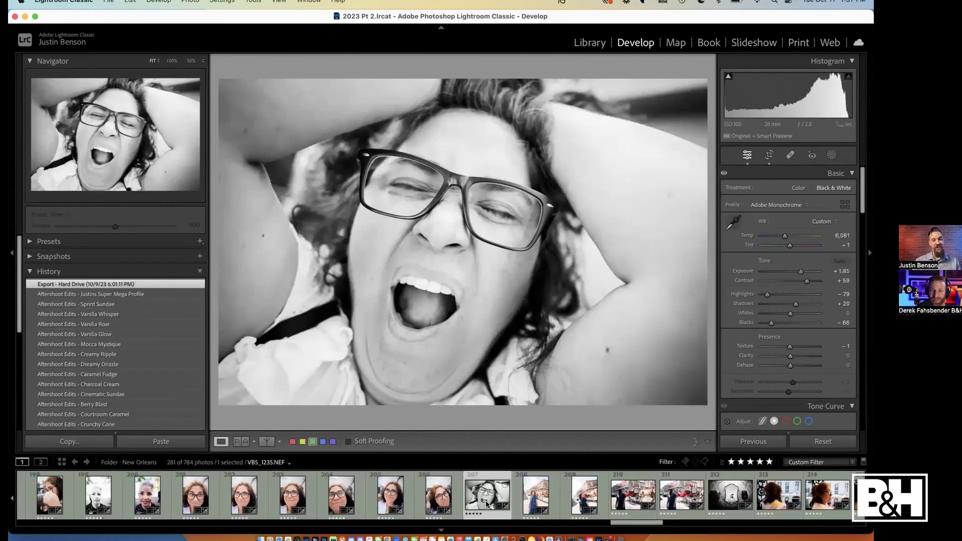
pyautogui.scroll(8, 486, 501)
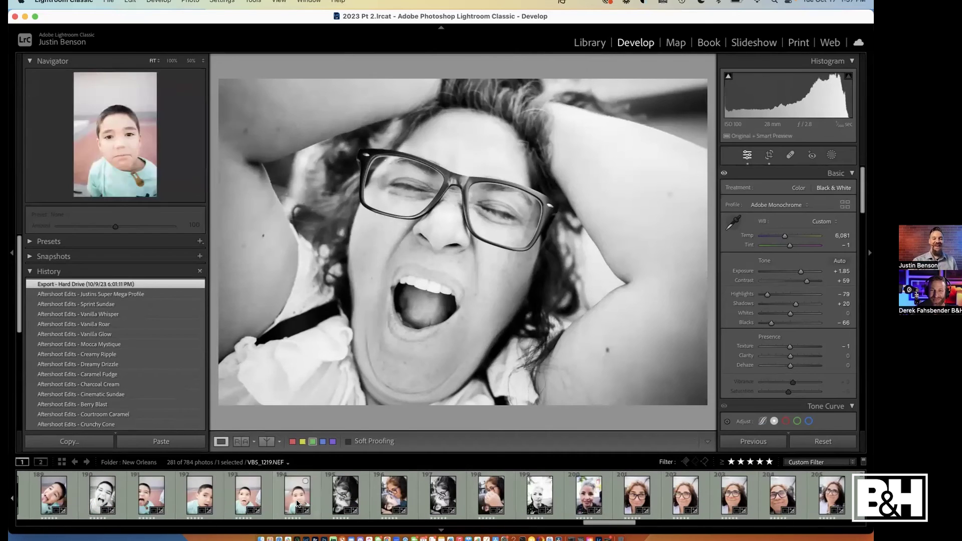
pyautogui.click(339, 496)
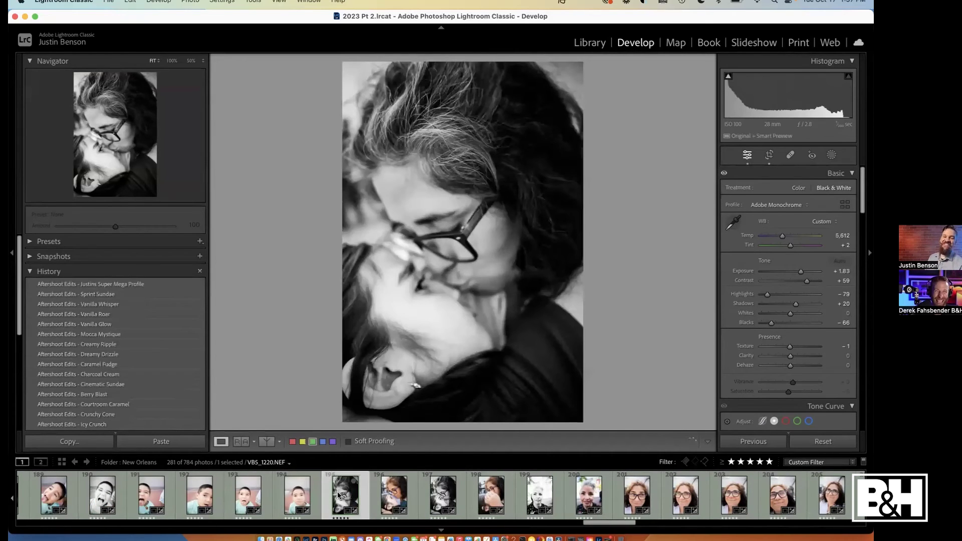
pyautogui.click(439, 501)
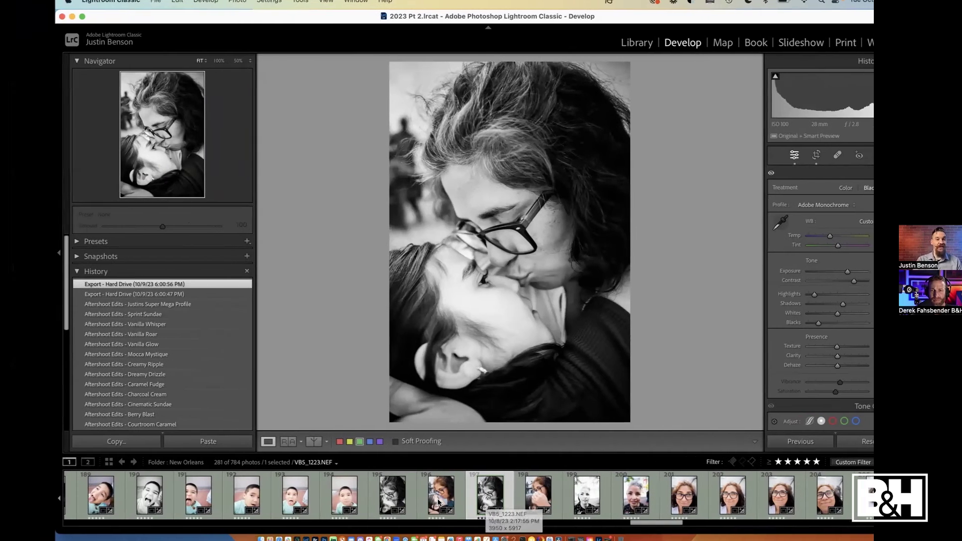
# Switch to Aftershoot and filter the engagement album to the Selected photos
pyautogui.press('super+Tab')
pyautogui.scroll(-15, 562, 327)
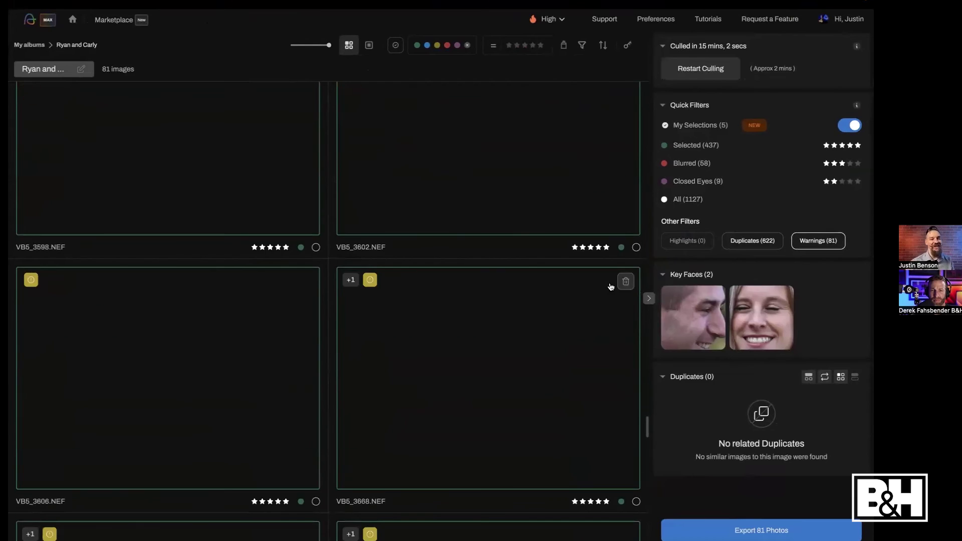
pyautogui.scroll(5, 611, 287)
pyautogui.scroll(2, 610, 286)
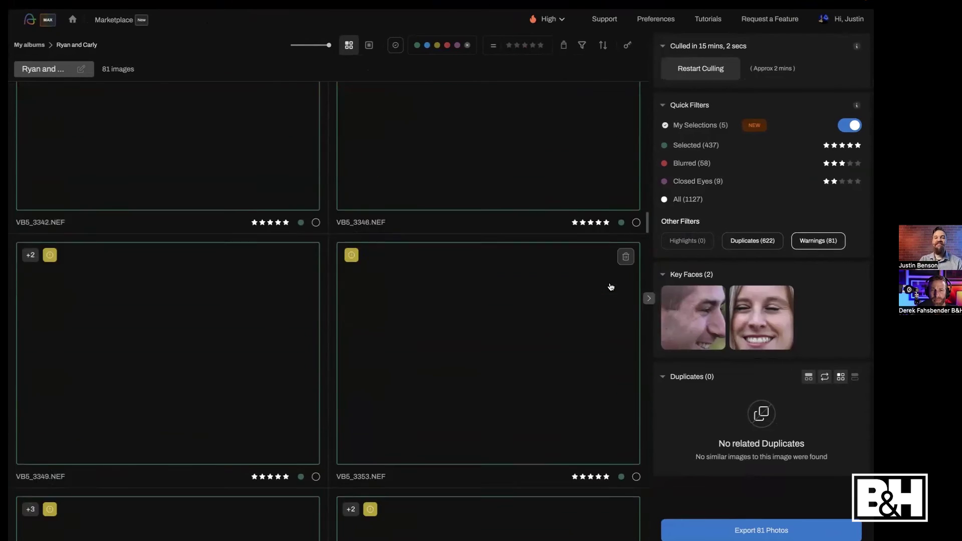
pyautogui.click(691, 147)
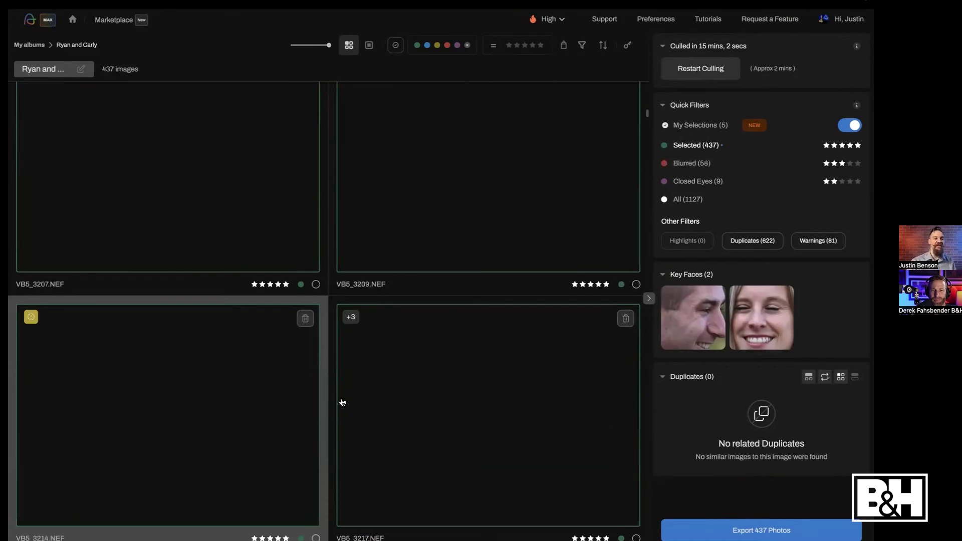
pyautogui.scroll(-1, 341, 402)
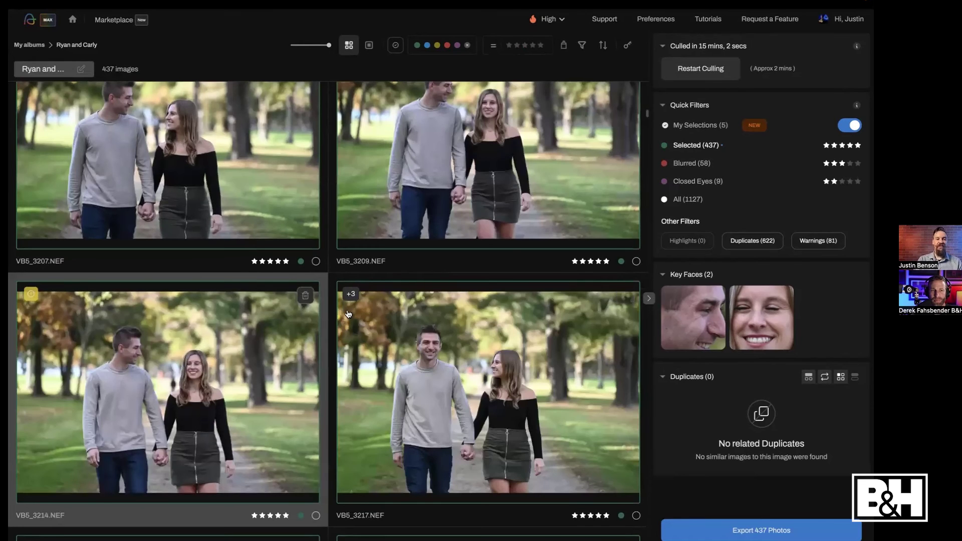
# Inspect VB5_3217.NEF of the couple walking with its key faces and duplicates, enlarge it, and return to the grid
pyautogui.press('Right')
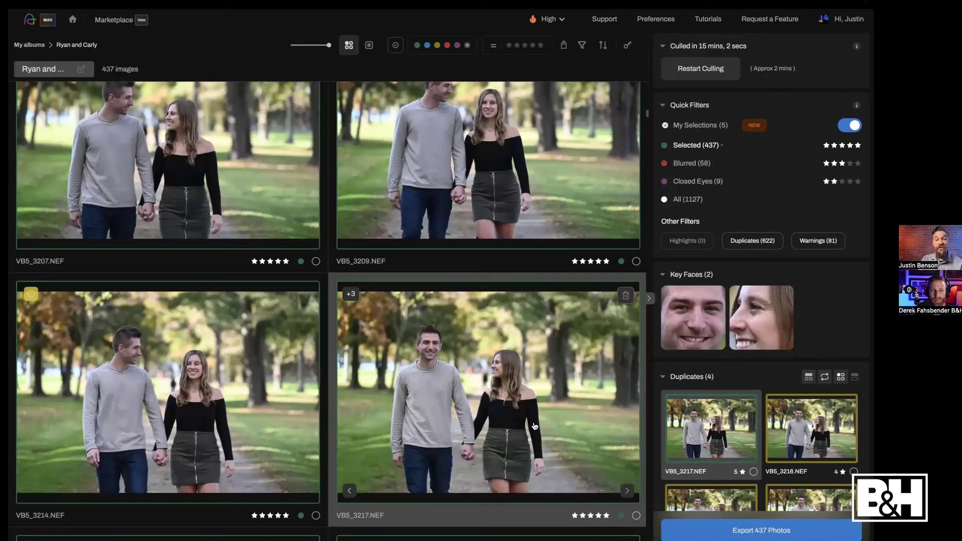
pyautogui.scroll(-2, 535, 426)
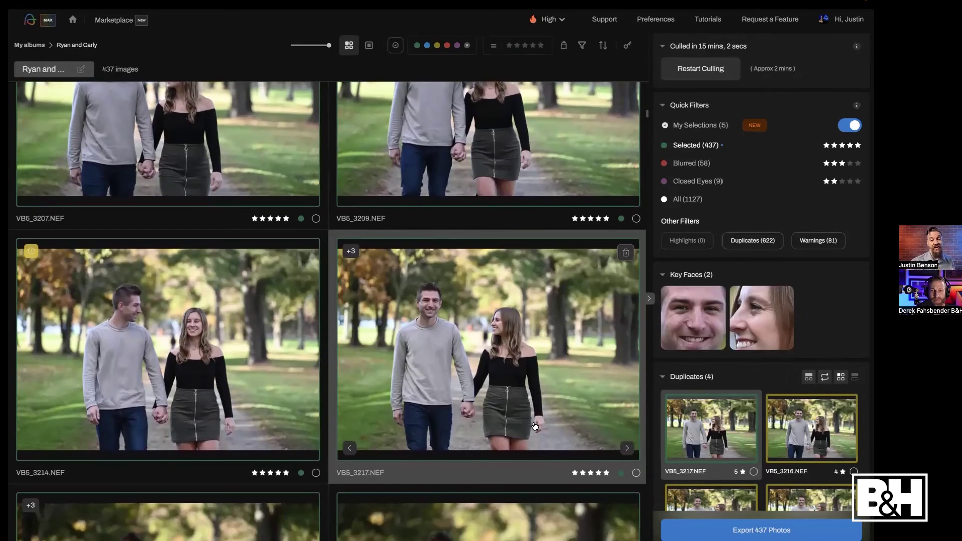
pyautogui.scroll(-3, 535, 426)
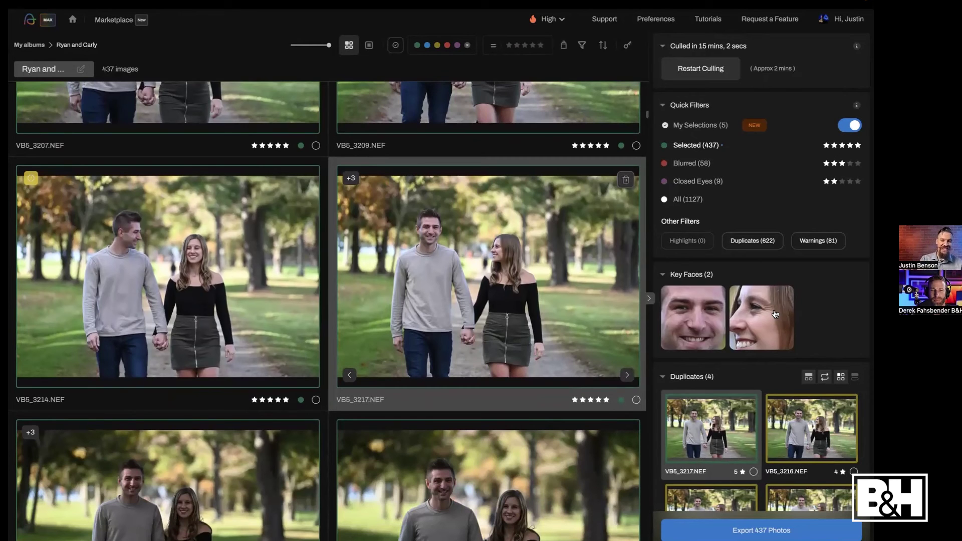
pyautogui.doubleClick(565, 366)
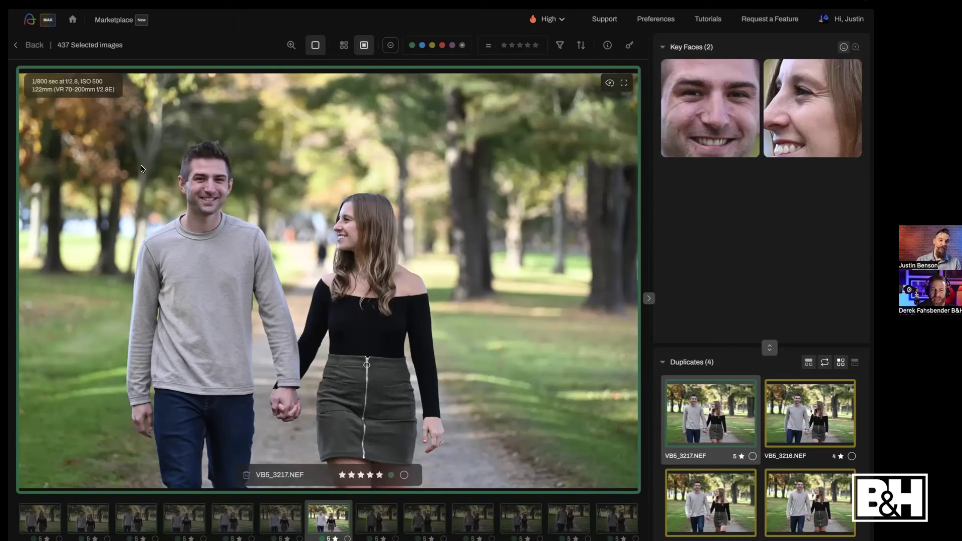
pyautogui.click(34, 48)
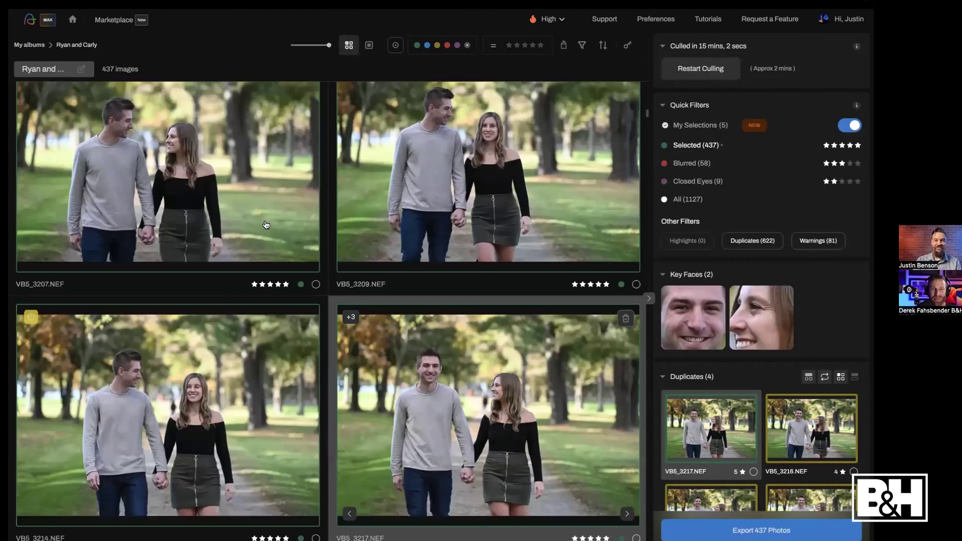
# Enlarge VB5_3231.NEF of the couple arm in arm to examine its faces and duplicates, and return to the grid
pyautogui.scroll(-2, 318, 250)
pyautogui.scroll(-3, 318, 250)
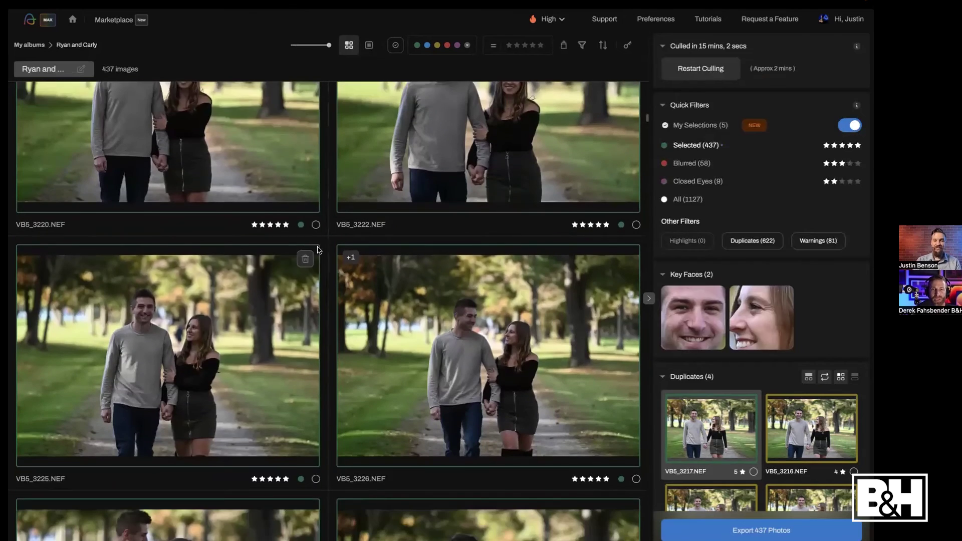
pyautogui.scroll(-5, 317, 250)
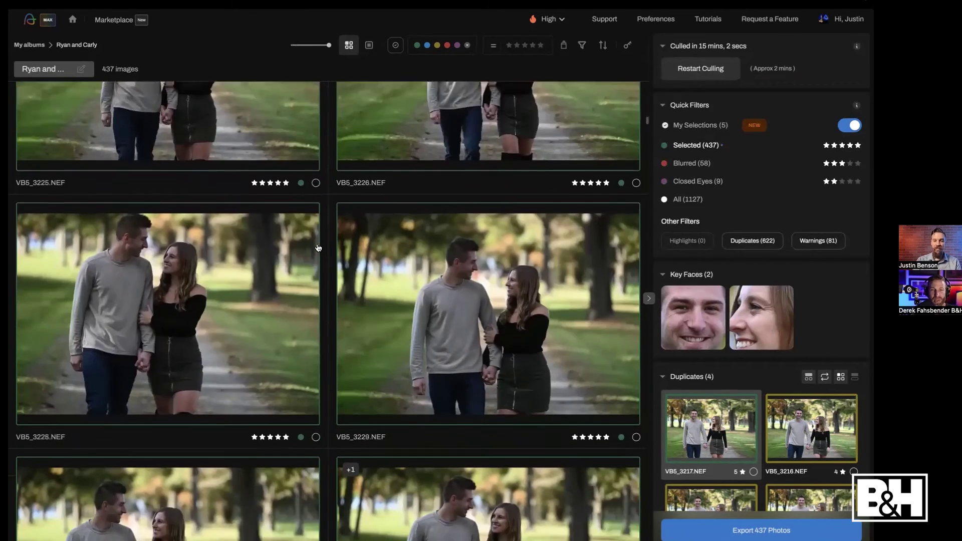
pyautogui.scroll(-2, 475, 235)
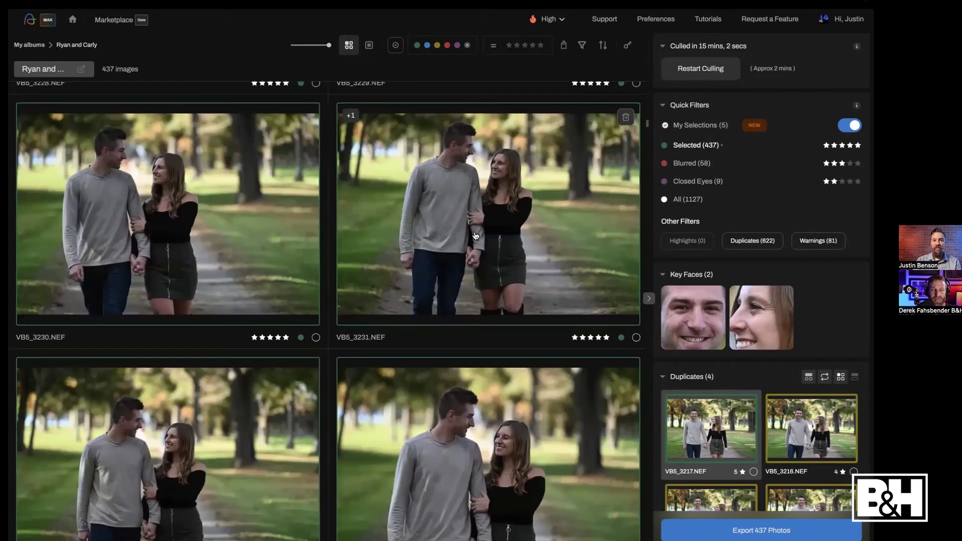
pyautogui.doubleClick(475, 236)
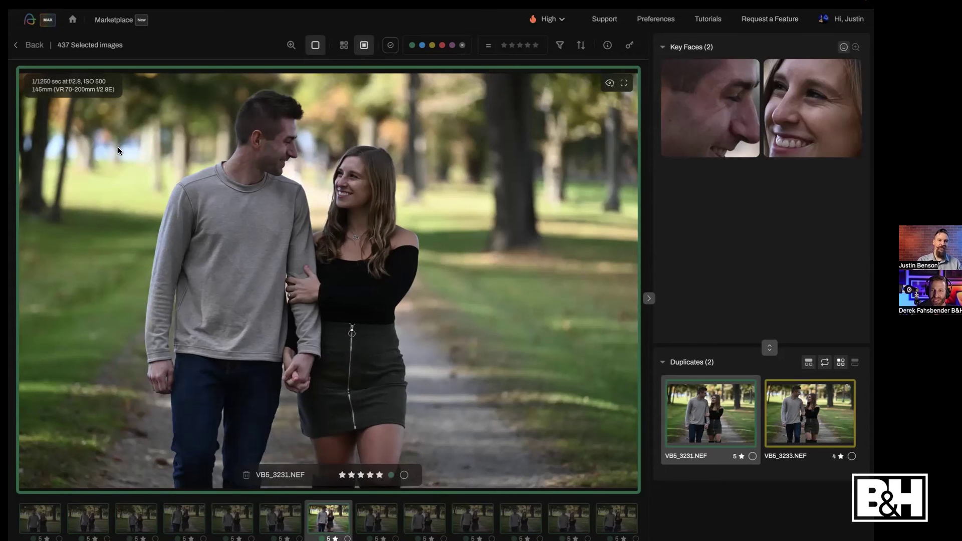
pyautogui.click(35, 46)
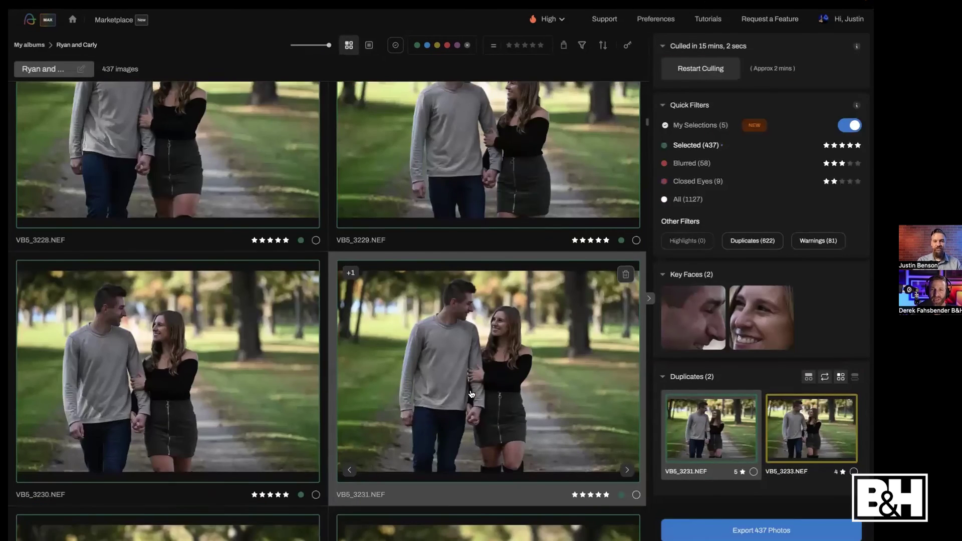
# Browse the Selected photos from the park path walk through the dark autumn-tree portraits, examining the variety of poses kept
pyautogui.scroll(-5, 471, 393)
pyautogui.scroll(-8, 471, 394)
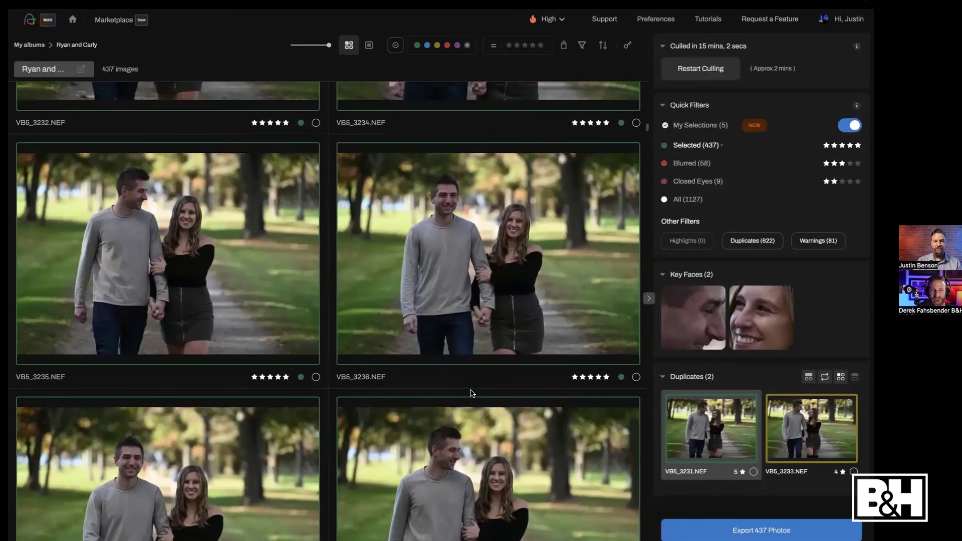
pyautogui.scroll(-1, 471, 393)
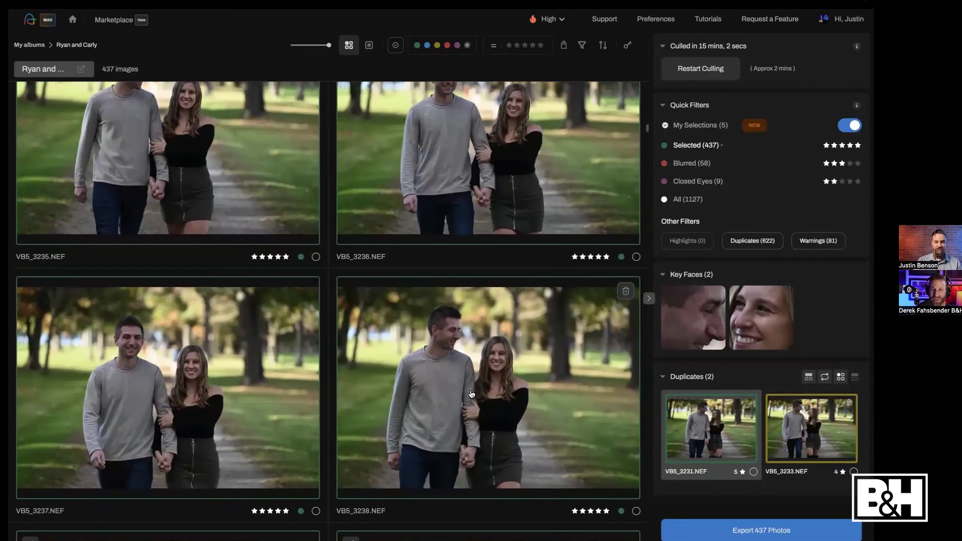
pyautogui.scroll(-2, 471, 393)
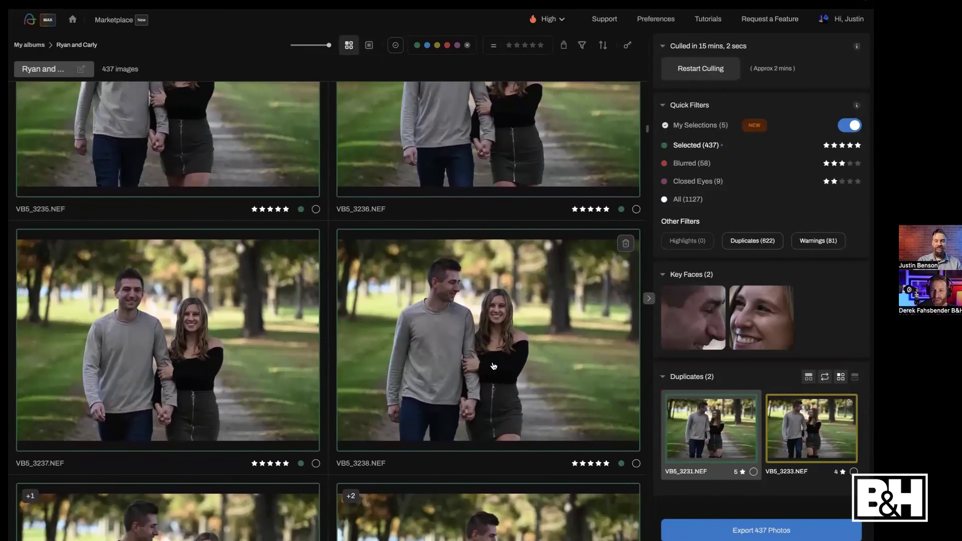
pyautogui.scroll(-8, 494, 366)
pyautogui.scroll(-2, 493, 366)
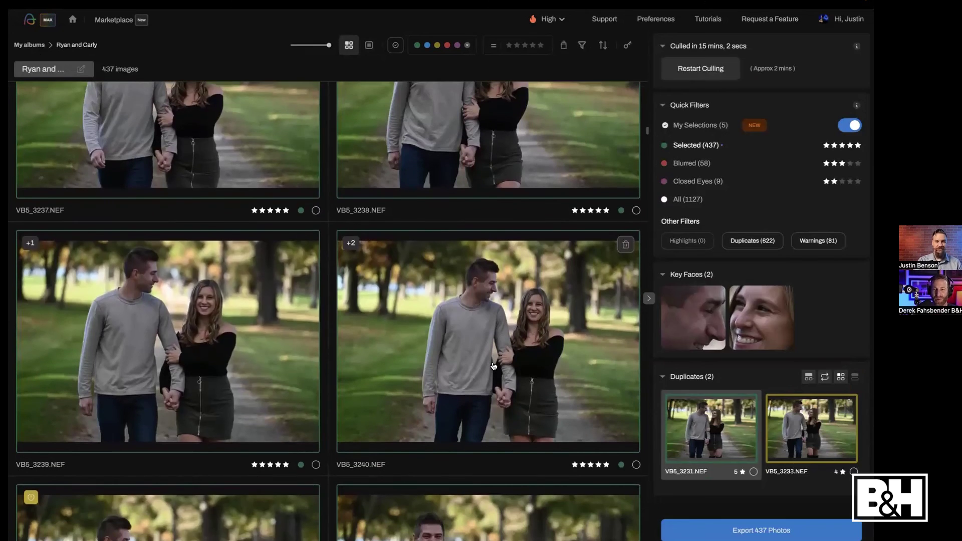
pyautogui.scroll(-20, 494, 367)
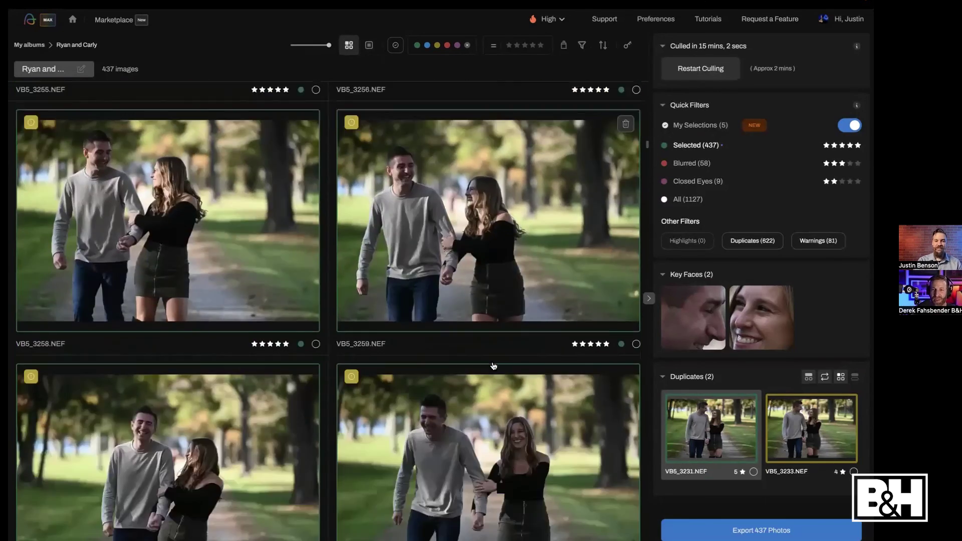
pyautogui.scroll(-20, 494, 366)
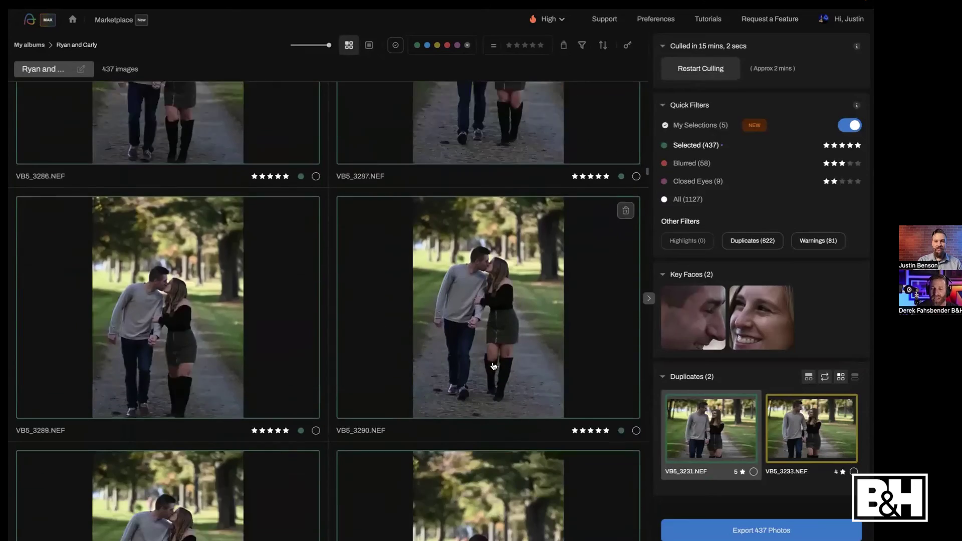
pyautogui.scroll(-20, 493, 366)
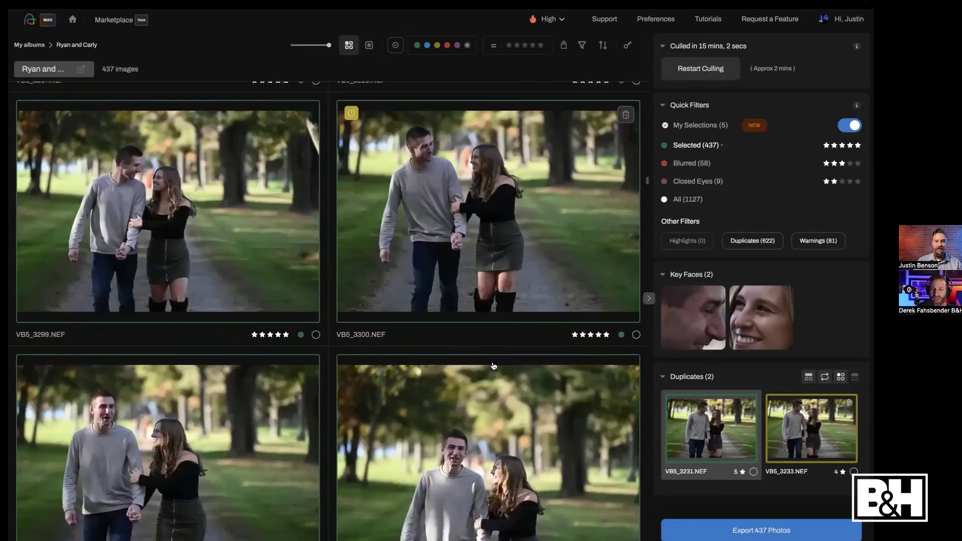
pyautogui.scroll(-20, 493, 366)
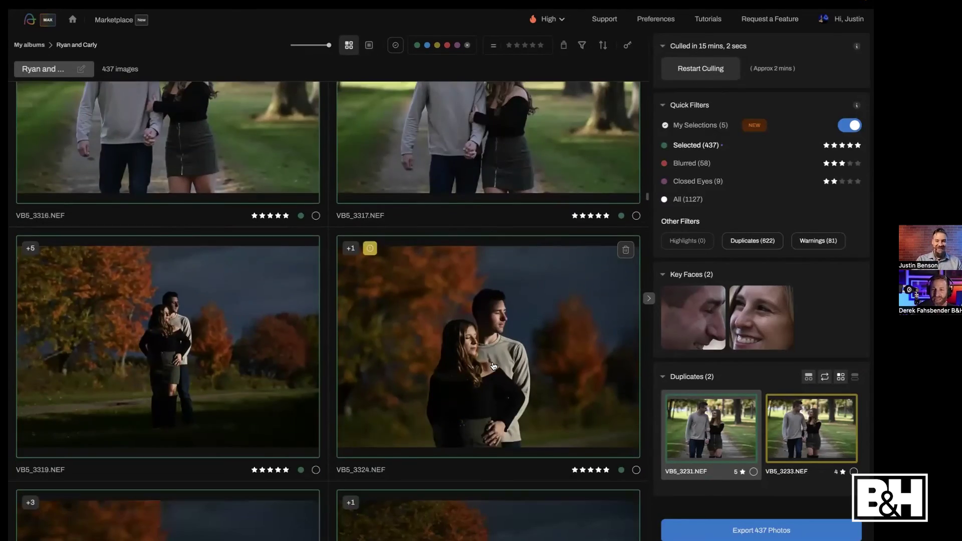
pyautogui.scroll(-4, 494, 366)
pyautogui.scroll(-20, 494, 366)
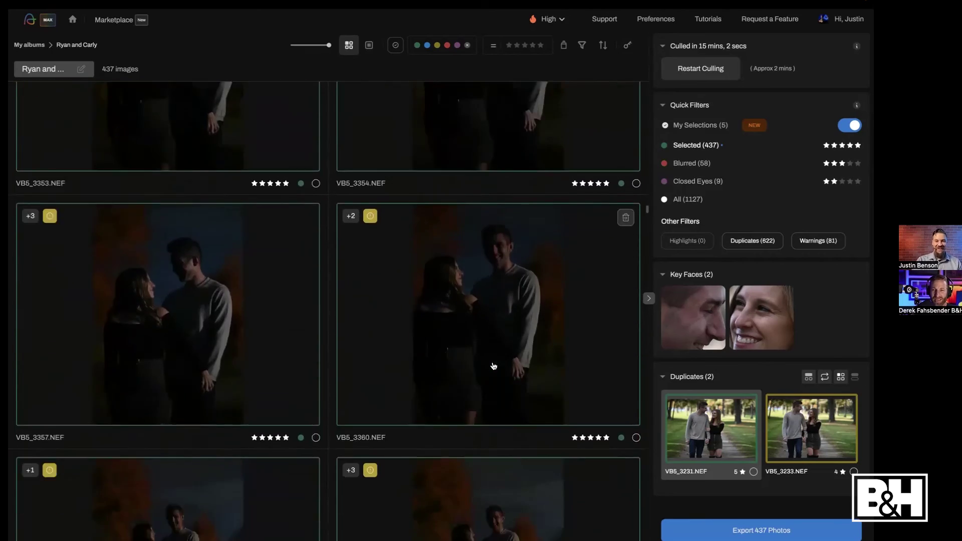
# Browse the Selected photos from the dark autumn-tree portraits through the wooded path and green meadow embraces, comparing the poses kept
pyautogui.scroll(-20, 494, 366)
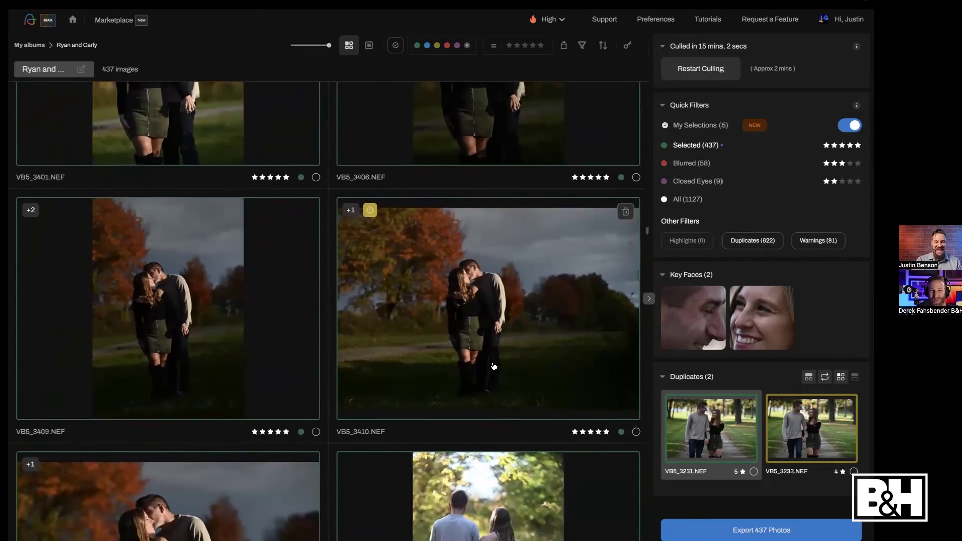
pyautogui.scroll(-20, 493, 366)
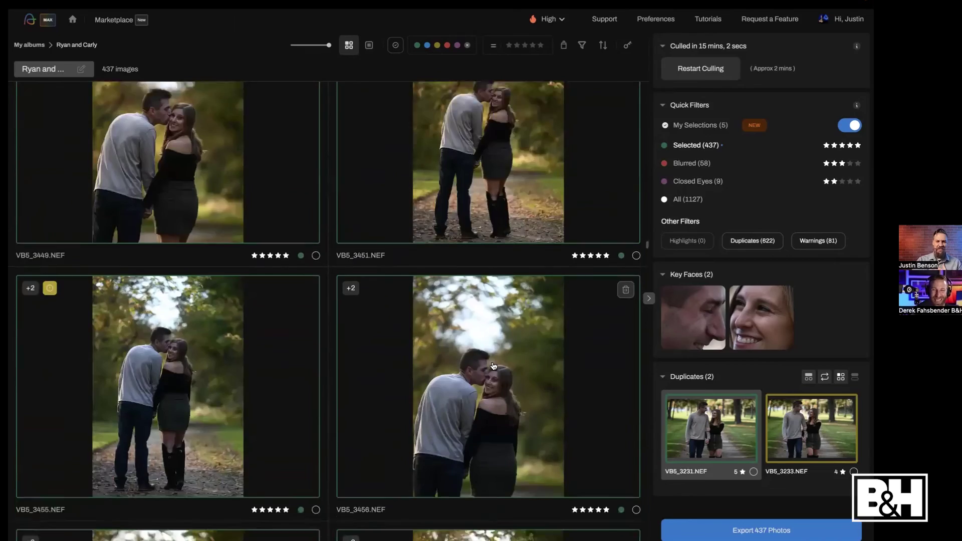
pyautogui.scroll(-20, 494, 366)
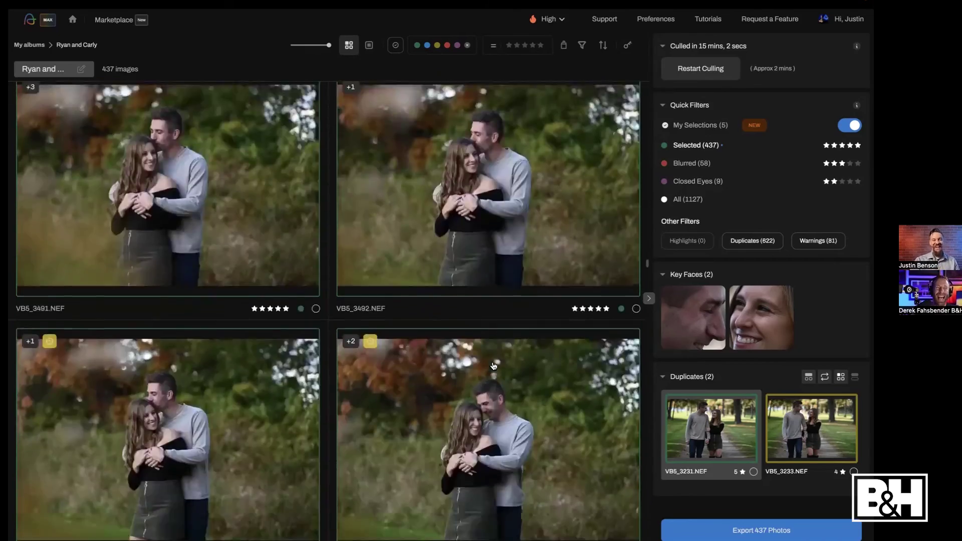
pyautogui.scroll(-20, 493, 367)
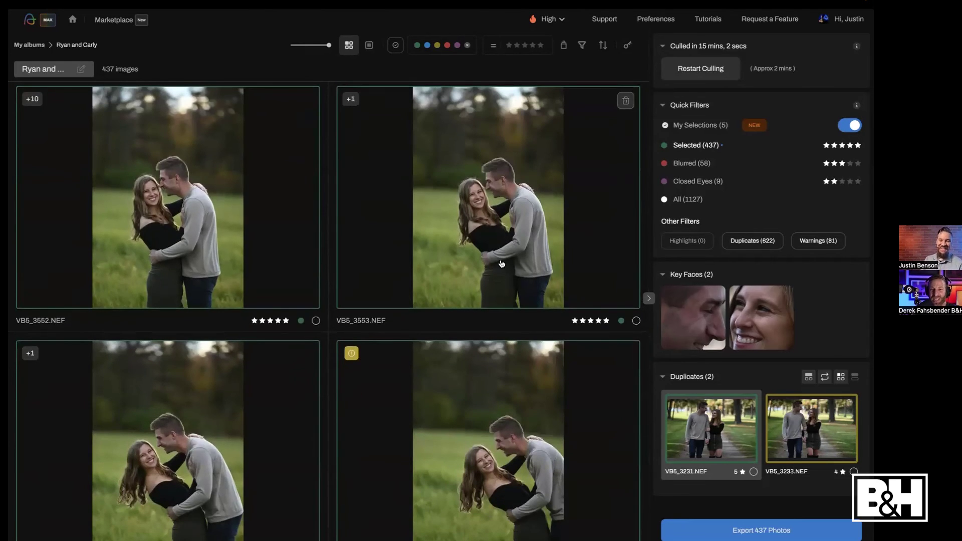
pyautogui.scroll(-20, 501, 264)
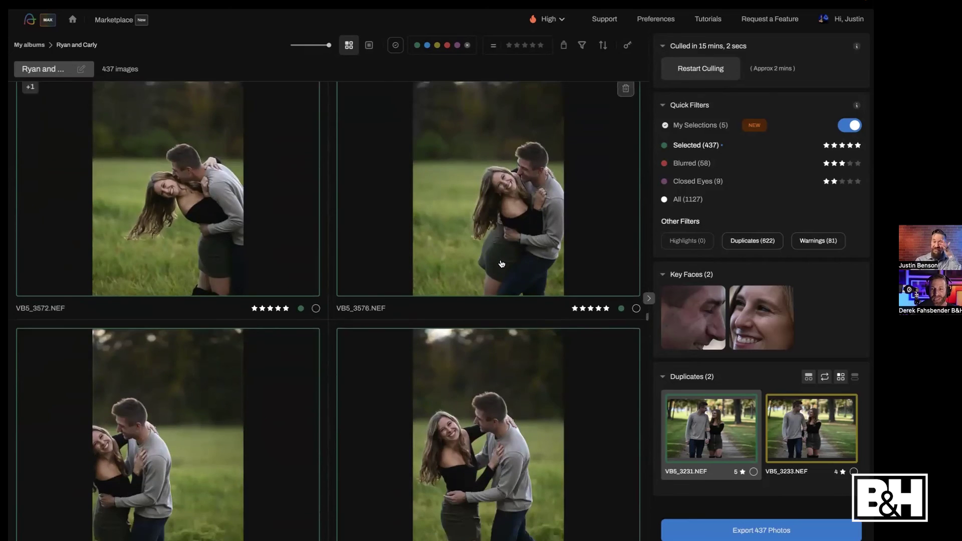
pyautogui.scroll(-20, 502, 265)
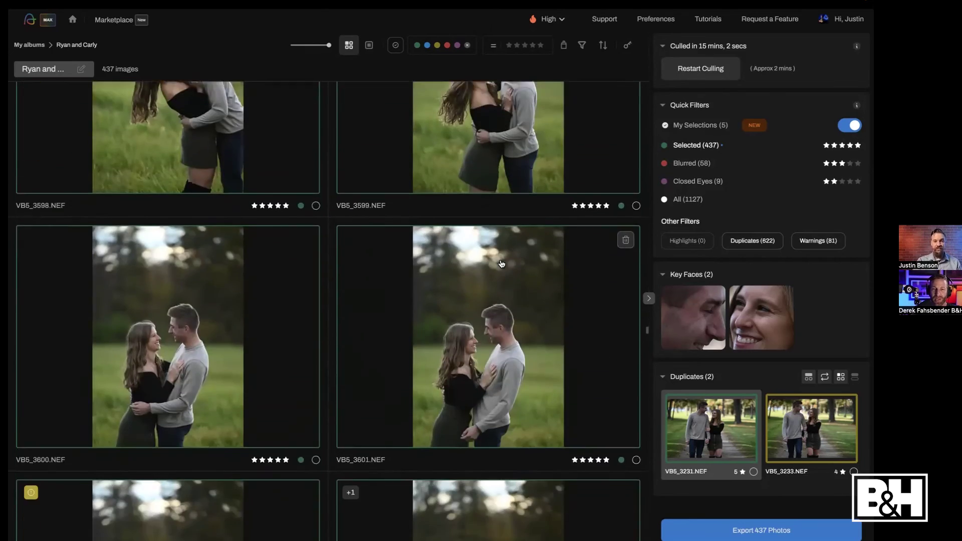
pyautogui.scroll(-20, 501, 264)
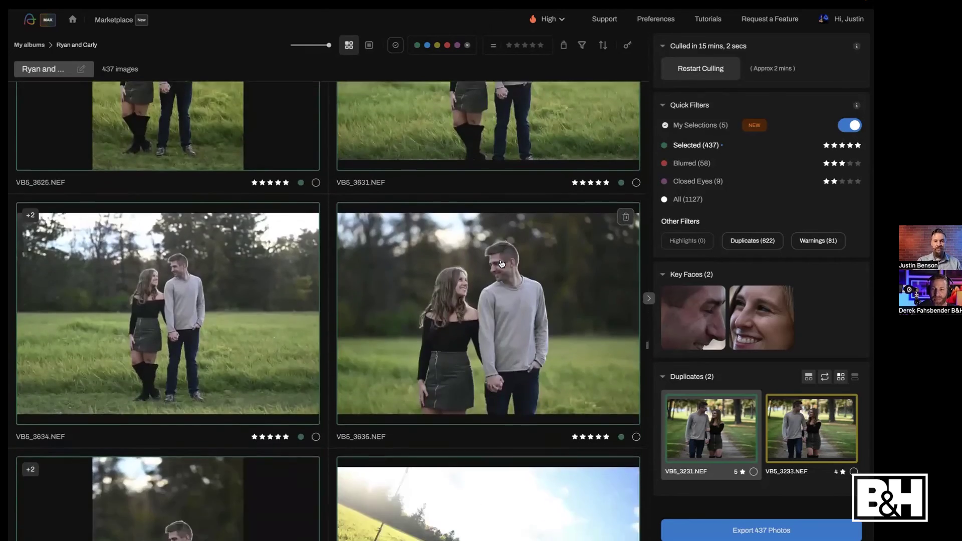
pyautogui.scroll(-20, 501, 264)
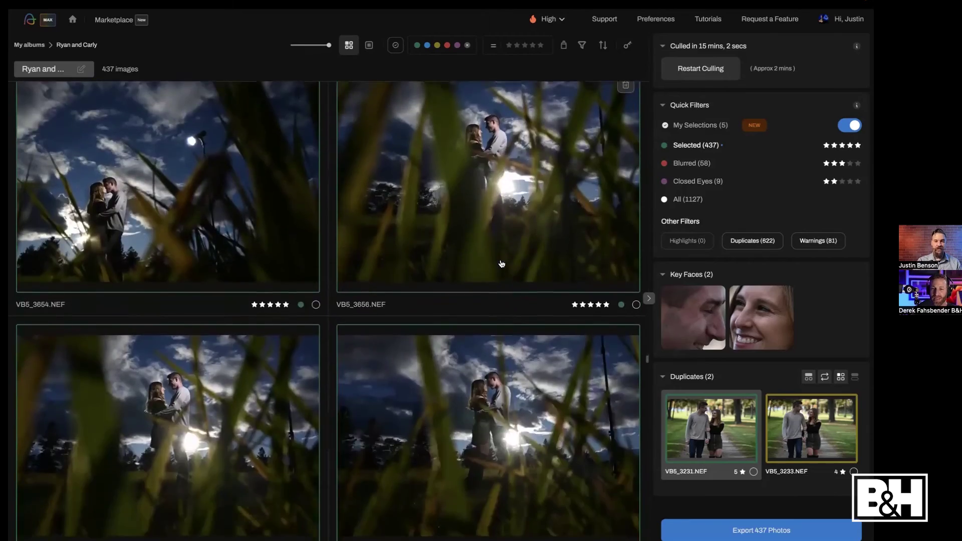
# Review the Selected photos from the backlit tall-grass shots through the sunset field, brick doorway and shaded tree portraits for pose variety
pyautogui.scroll(-20, 501, 264)
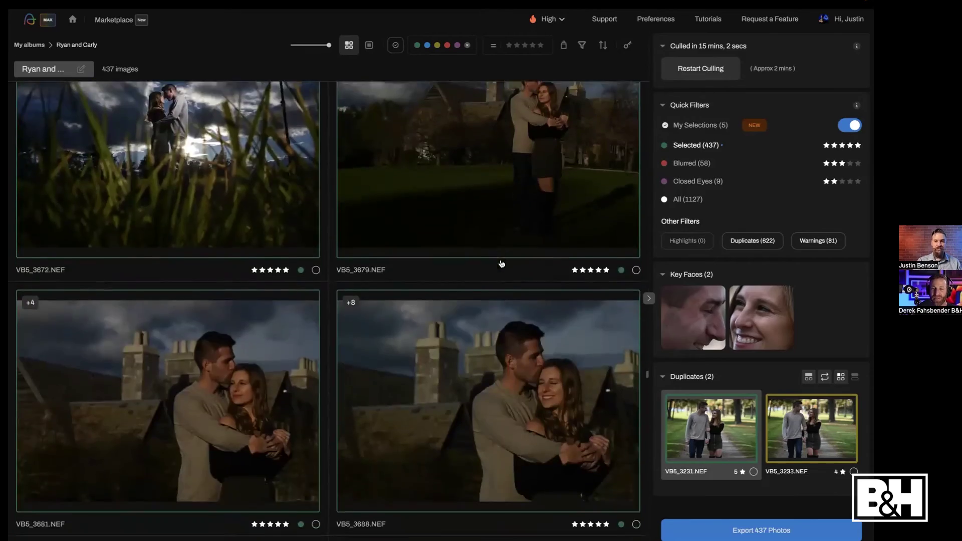
pyautogui.scroll(-20, 501, 264)
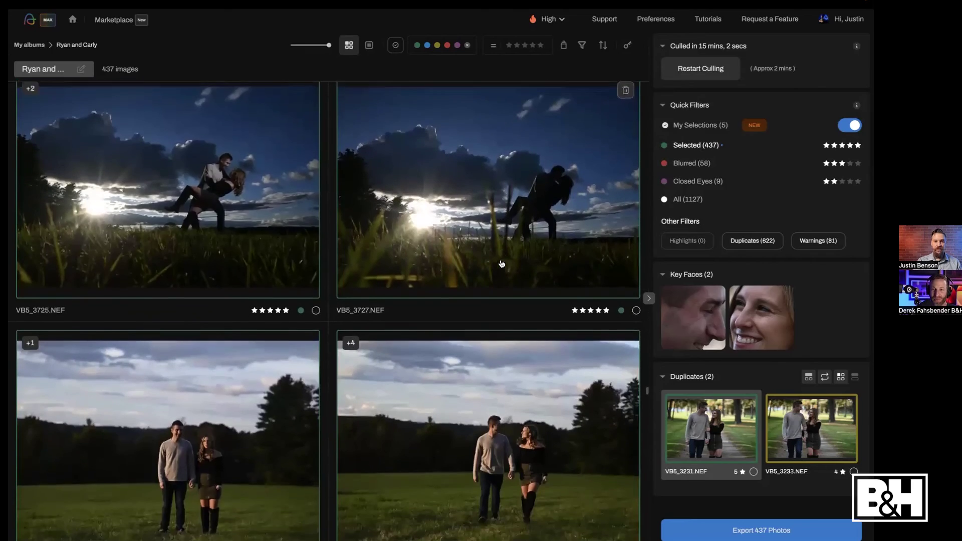
pyautogui.scroll(-20, 501, 264)
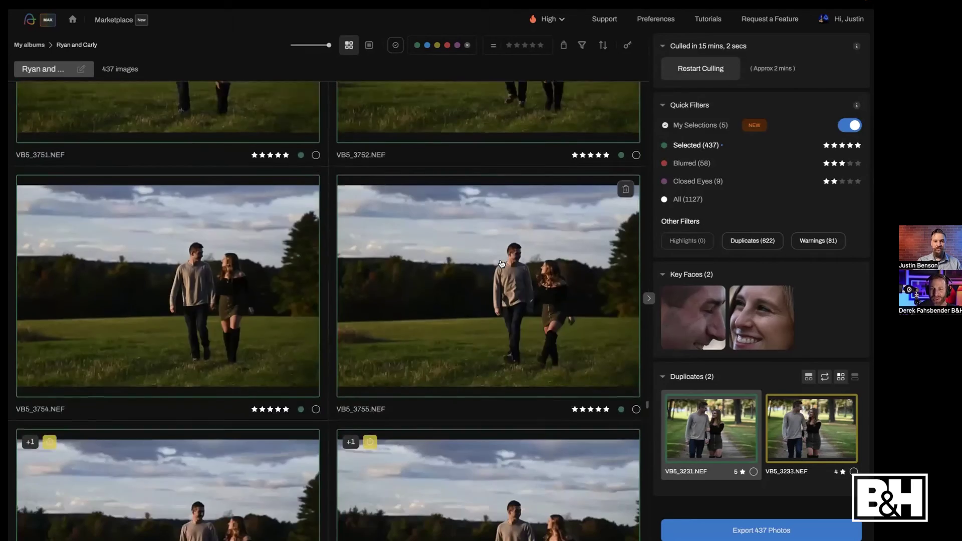
pyautogui.scroll(-20, 501, 264)
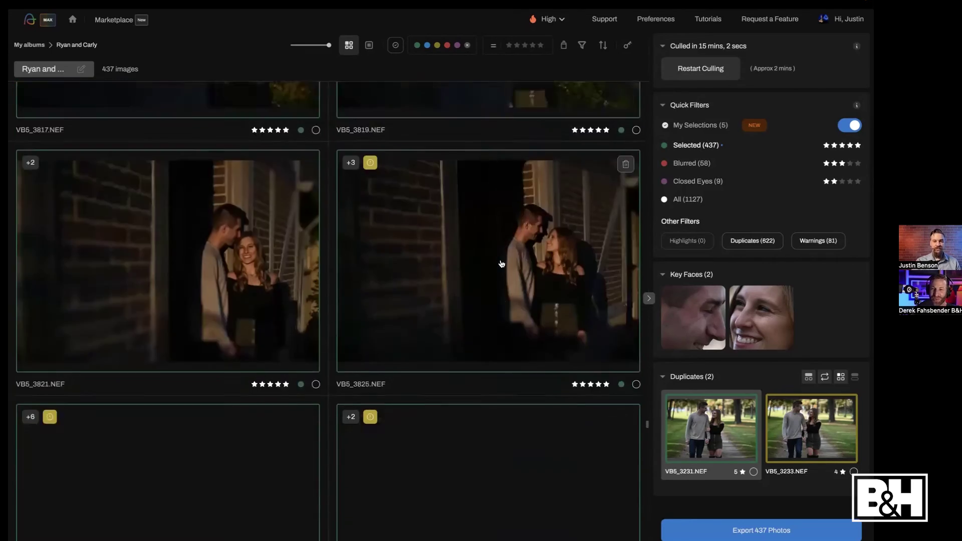
pyautogui.scroll(-20, 501, 264)
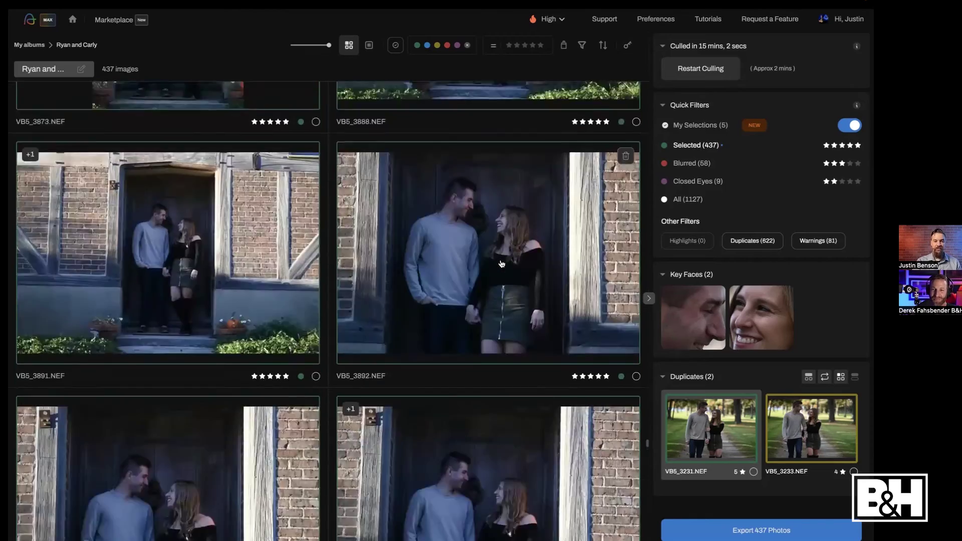
pyautogui.scroll(-20, 501, 264)
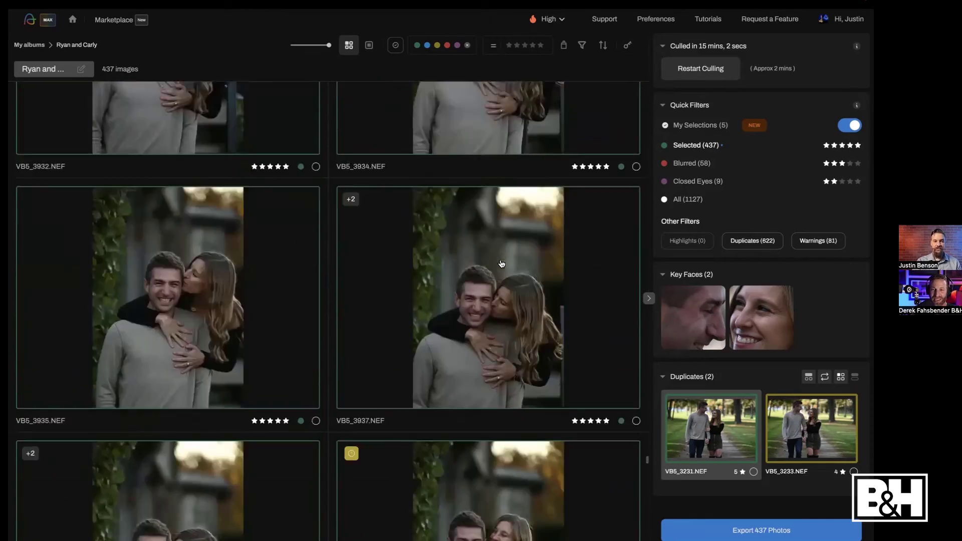
pyautogui.scroll(-12, 501, 264)
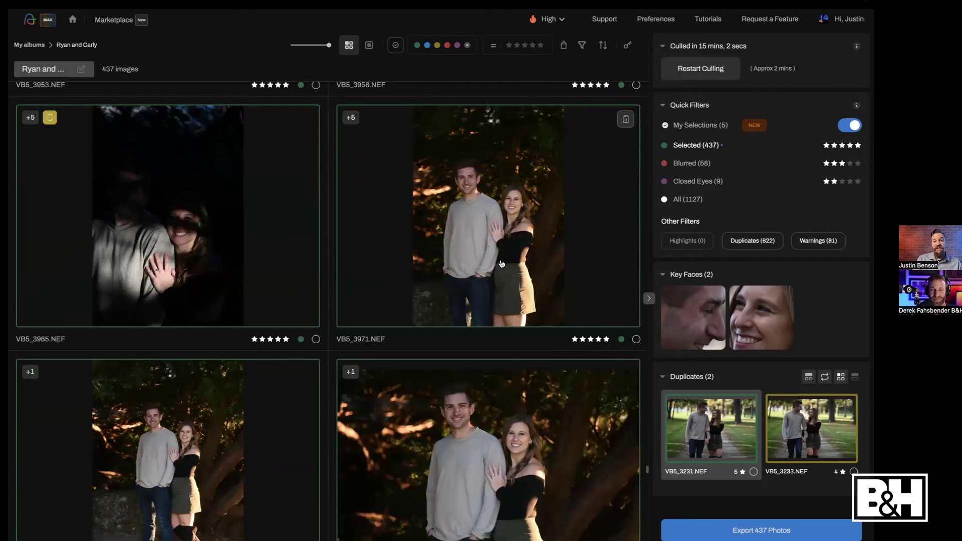
pyautogui.scroll(-15, 501, 264)
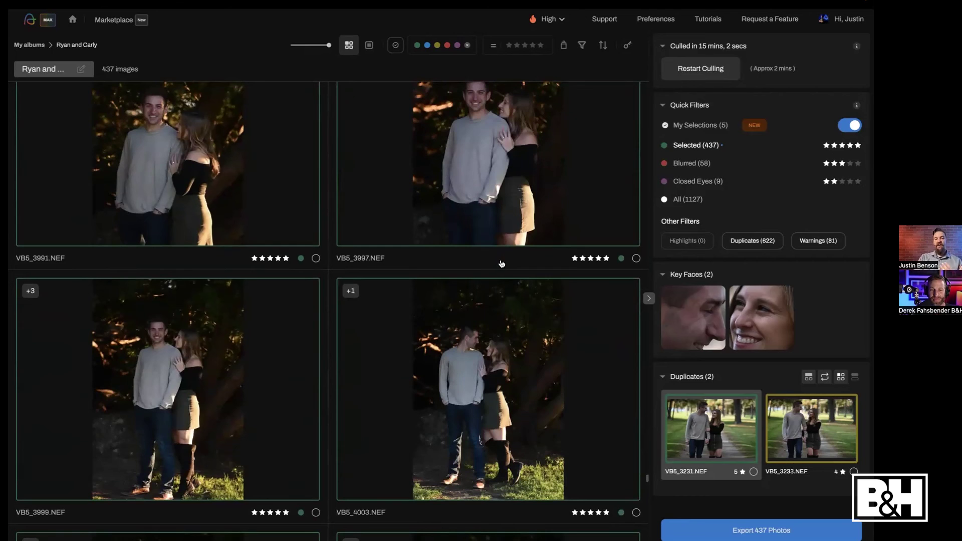
pyautogui.scroll(-7, 502, 264)
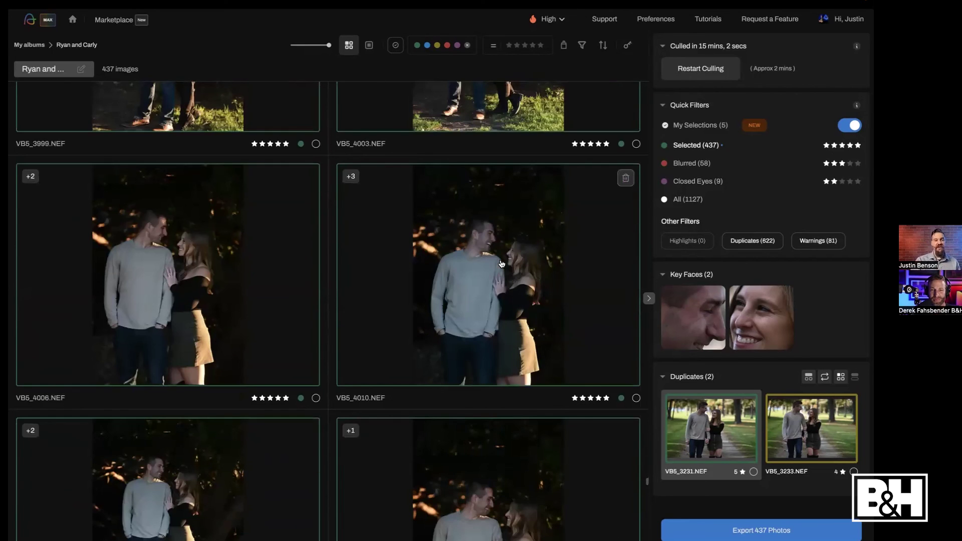